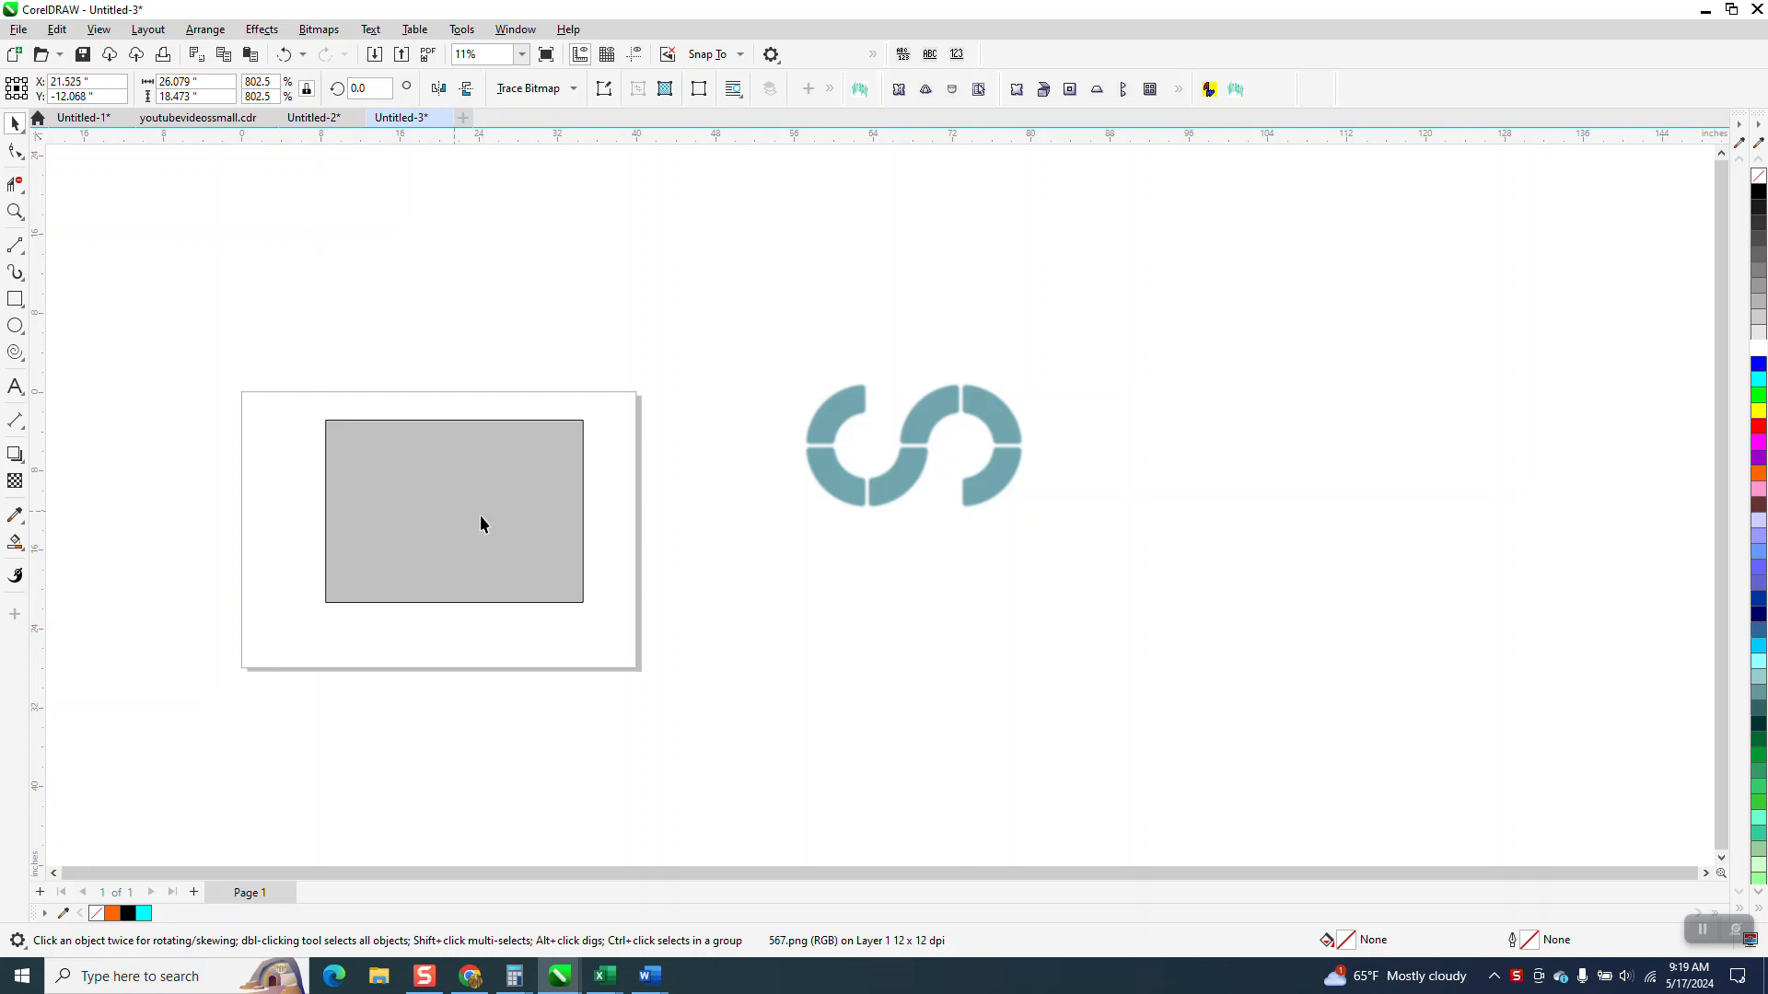
# Step: Enlarge the reference S-shape bitmap to about 33.2 by 23.5 in and position it roughly in the middle of the page
pyautogui.click(14, 212)
pyautogui.moveTo(272, 380); pyautogui.dragTo(763, 715)
pyautogui.click(16, 124)
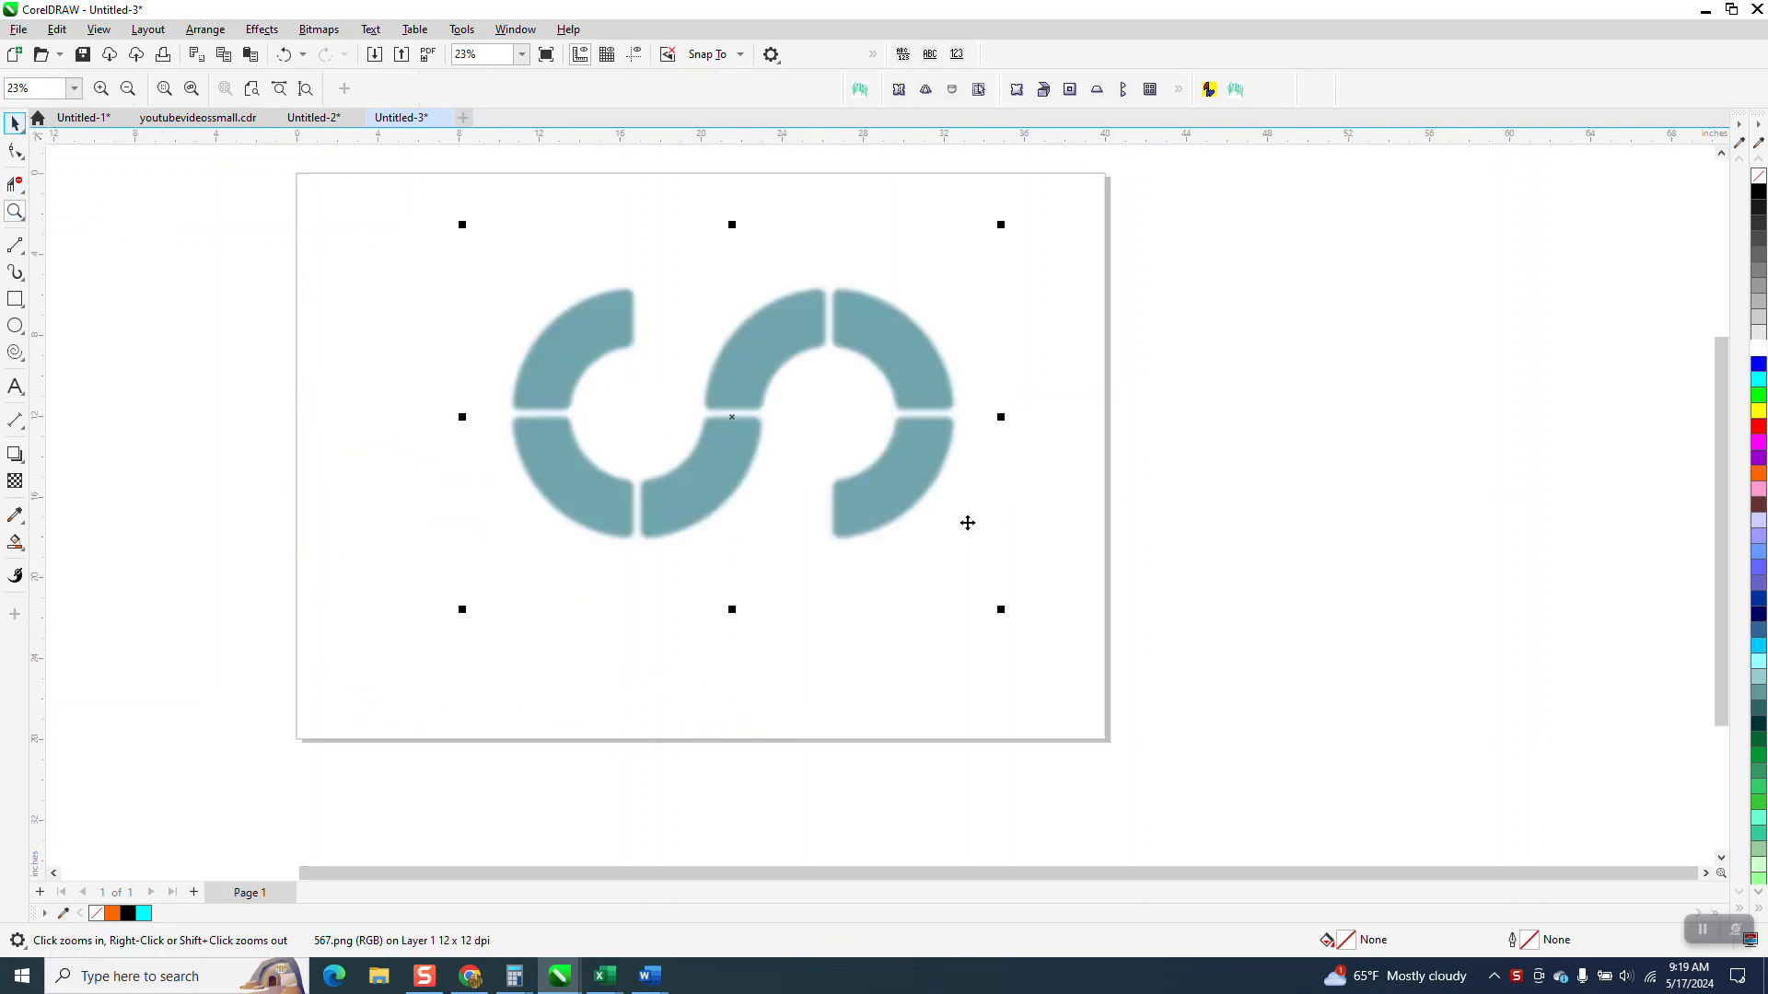
pyautogui.moveTo(998, 607); pyautogui.dragTo(1153, 710)
pyautogui.moveTo(751, 470); pyautogui.dragTo(761, 457)
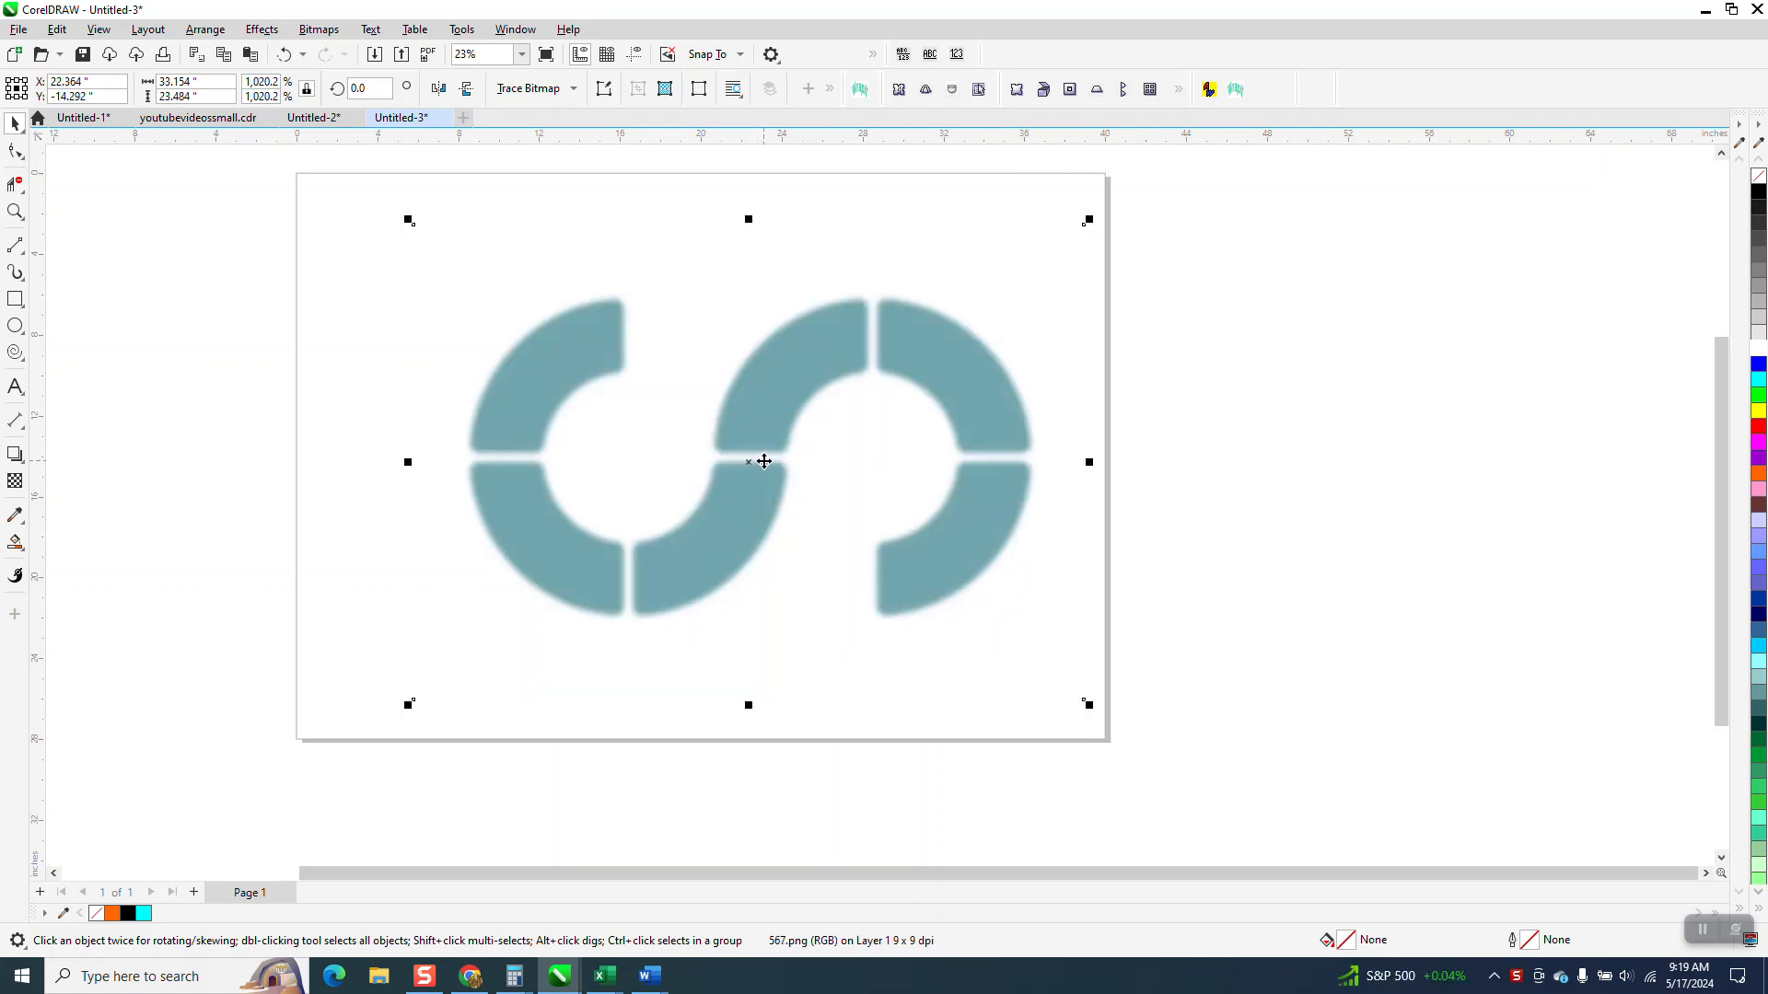
# Step: Draw a circle about 15.7 in across, centre it on the page, and shift the reference bitmap so its first ring lies under it
pyautogui.click(15, 326)
pyautogui.moveTo(424, 384); pyautogui.dragTo(345, 709)
pyautogui.press('p')
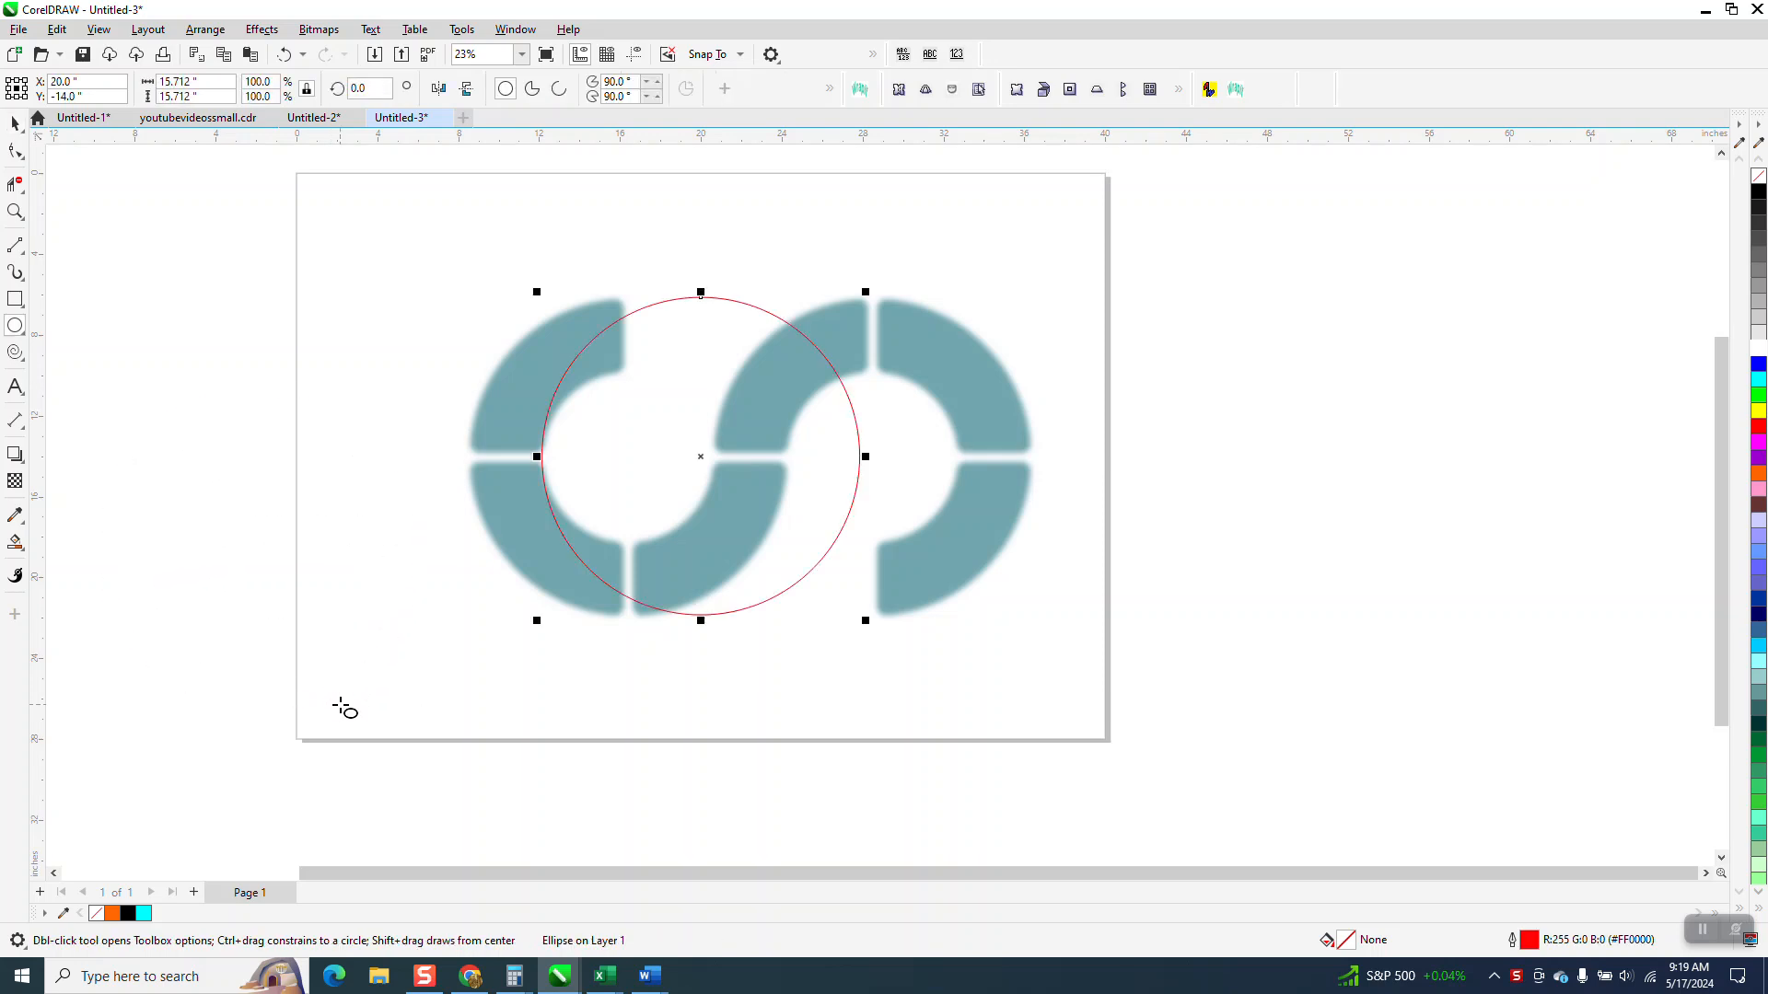
pyautogui.click(15, 122)
pyautogui.moveTo(954, 412); pyautogui.dragTo(1022, 415)
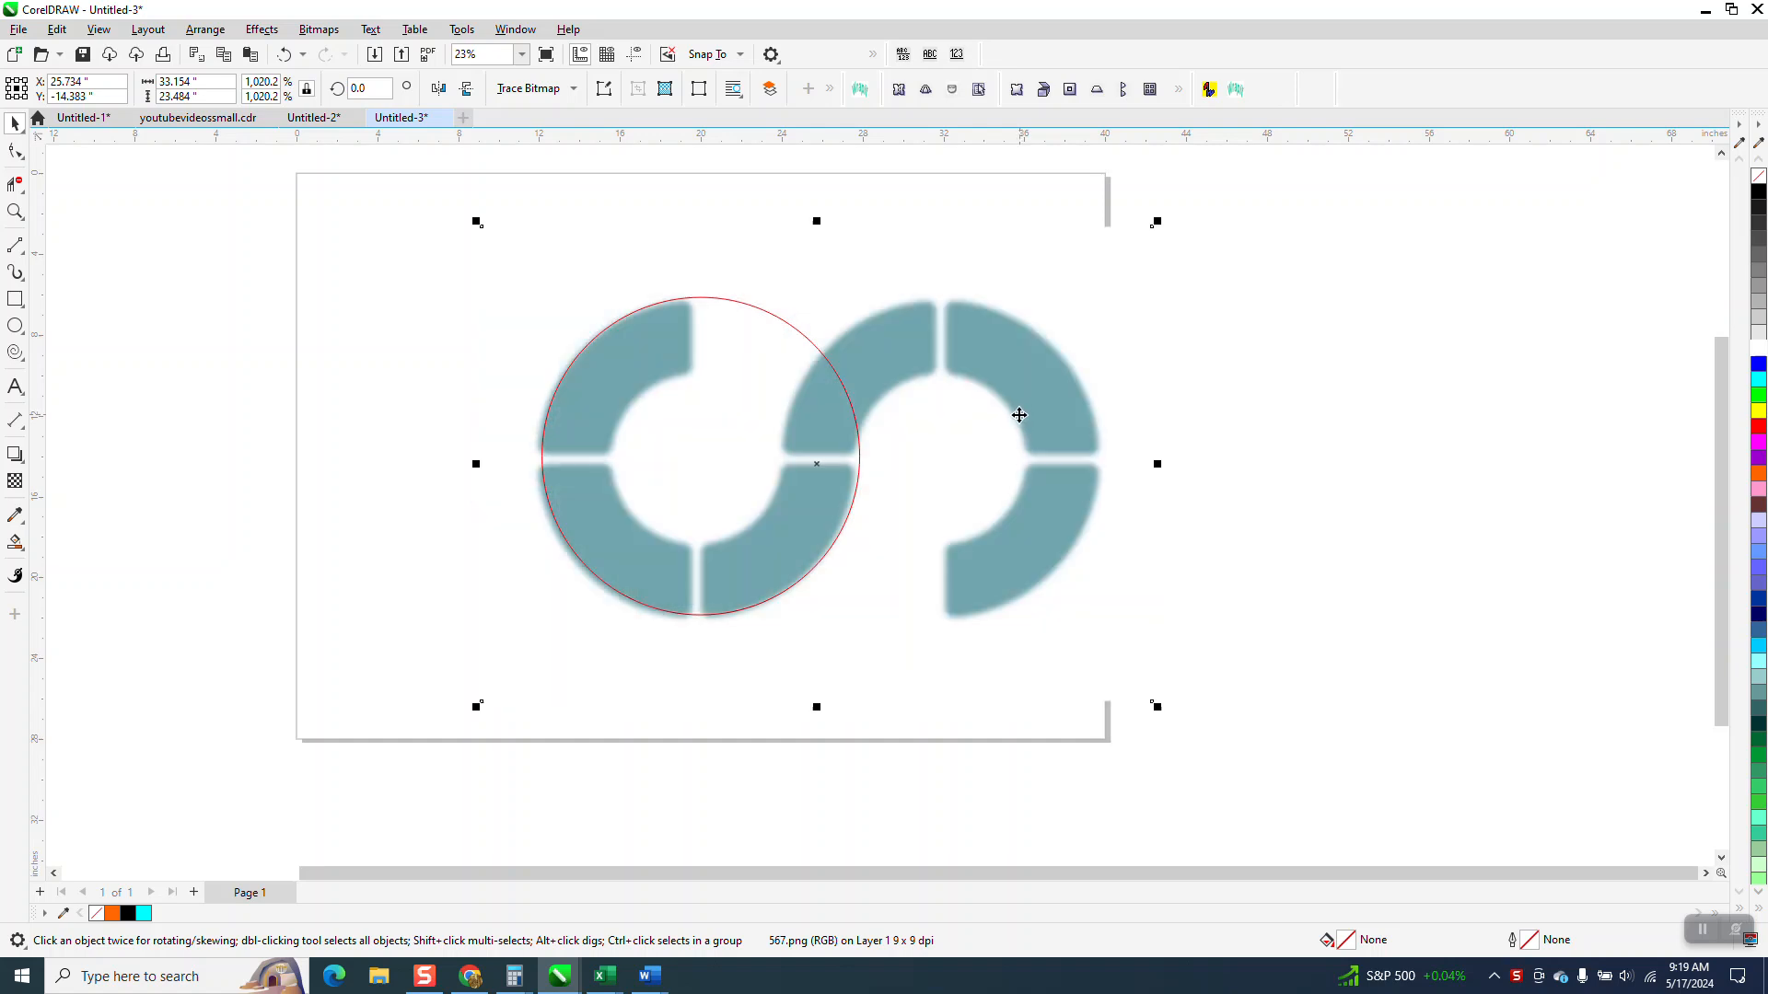
# Step: Create a concentric copy of the circle scaled to about 8.4 in across, matching the ring's inner edge
pyautogui.click(782, 316)
pyautogui.click(787, 294)
pyautogui.click(780, 321)
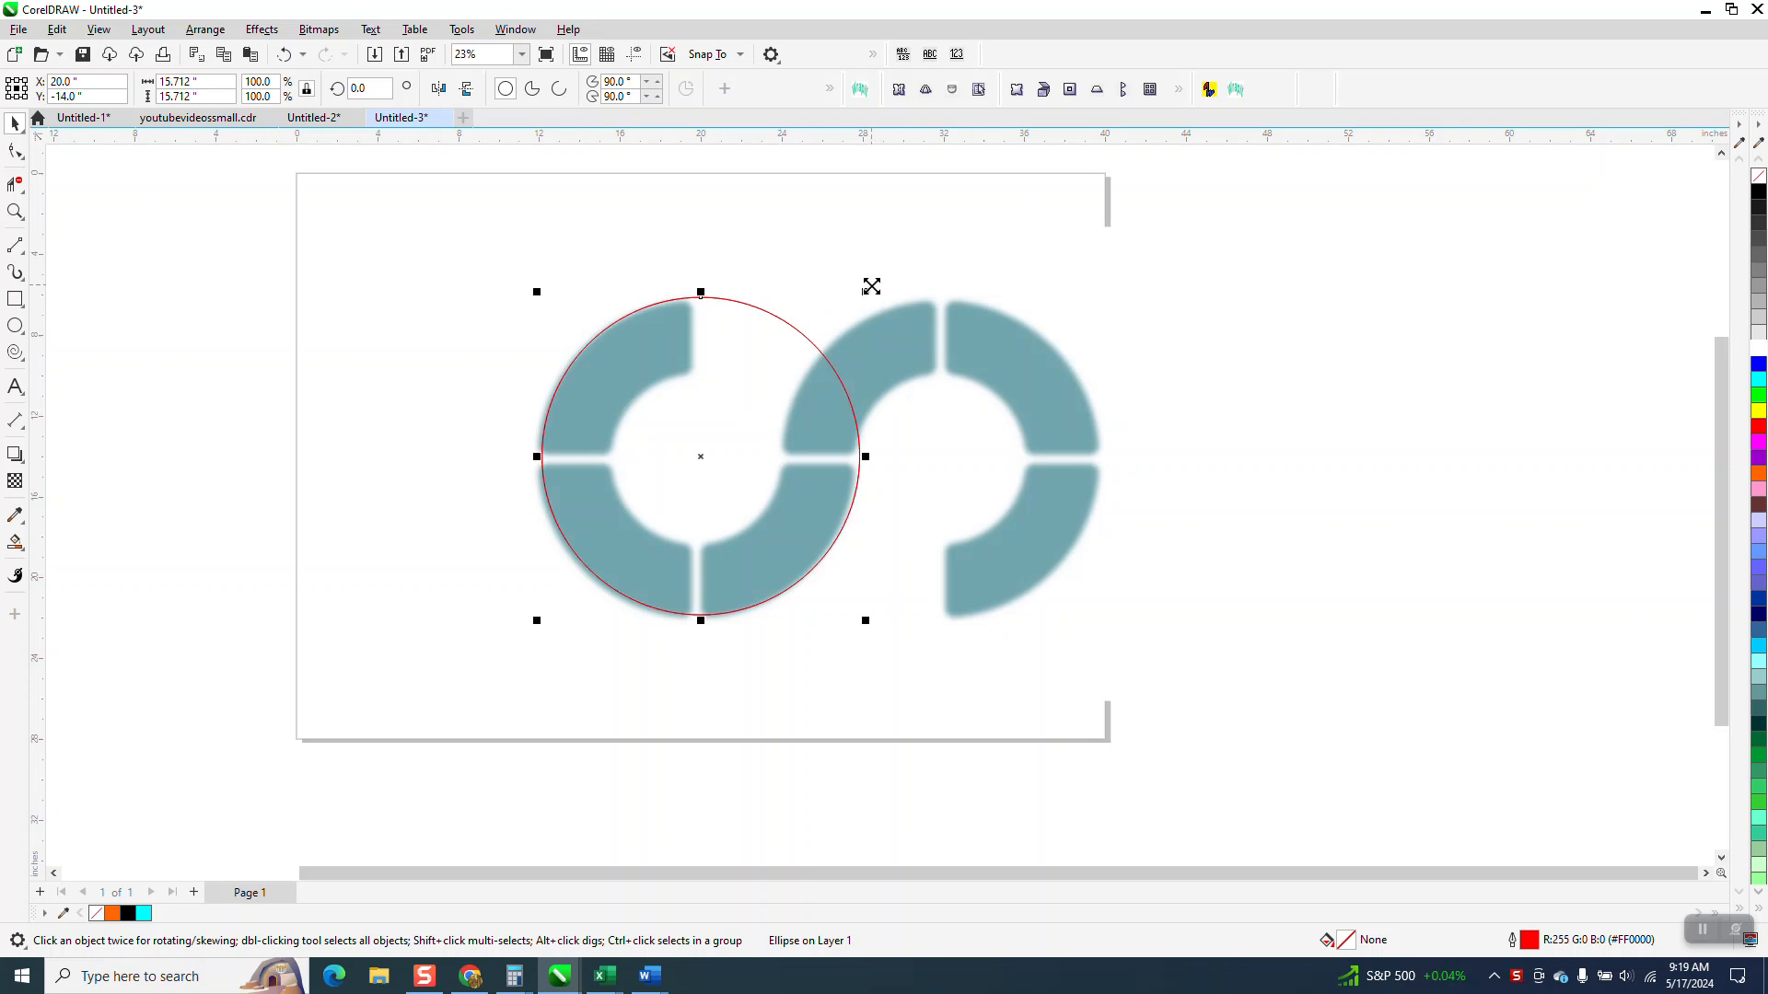
pyautogui.moveTo(864, 290); pyautogui.dragTo(838, 363)
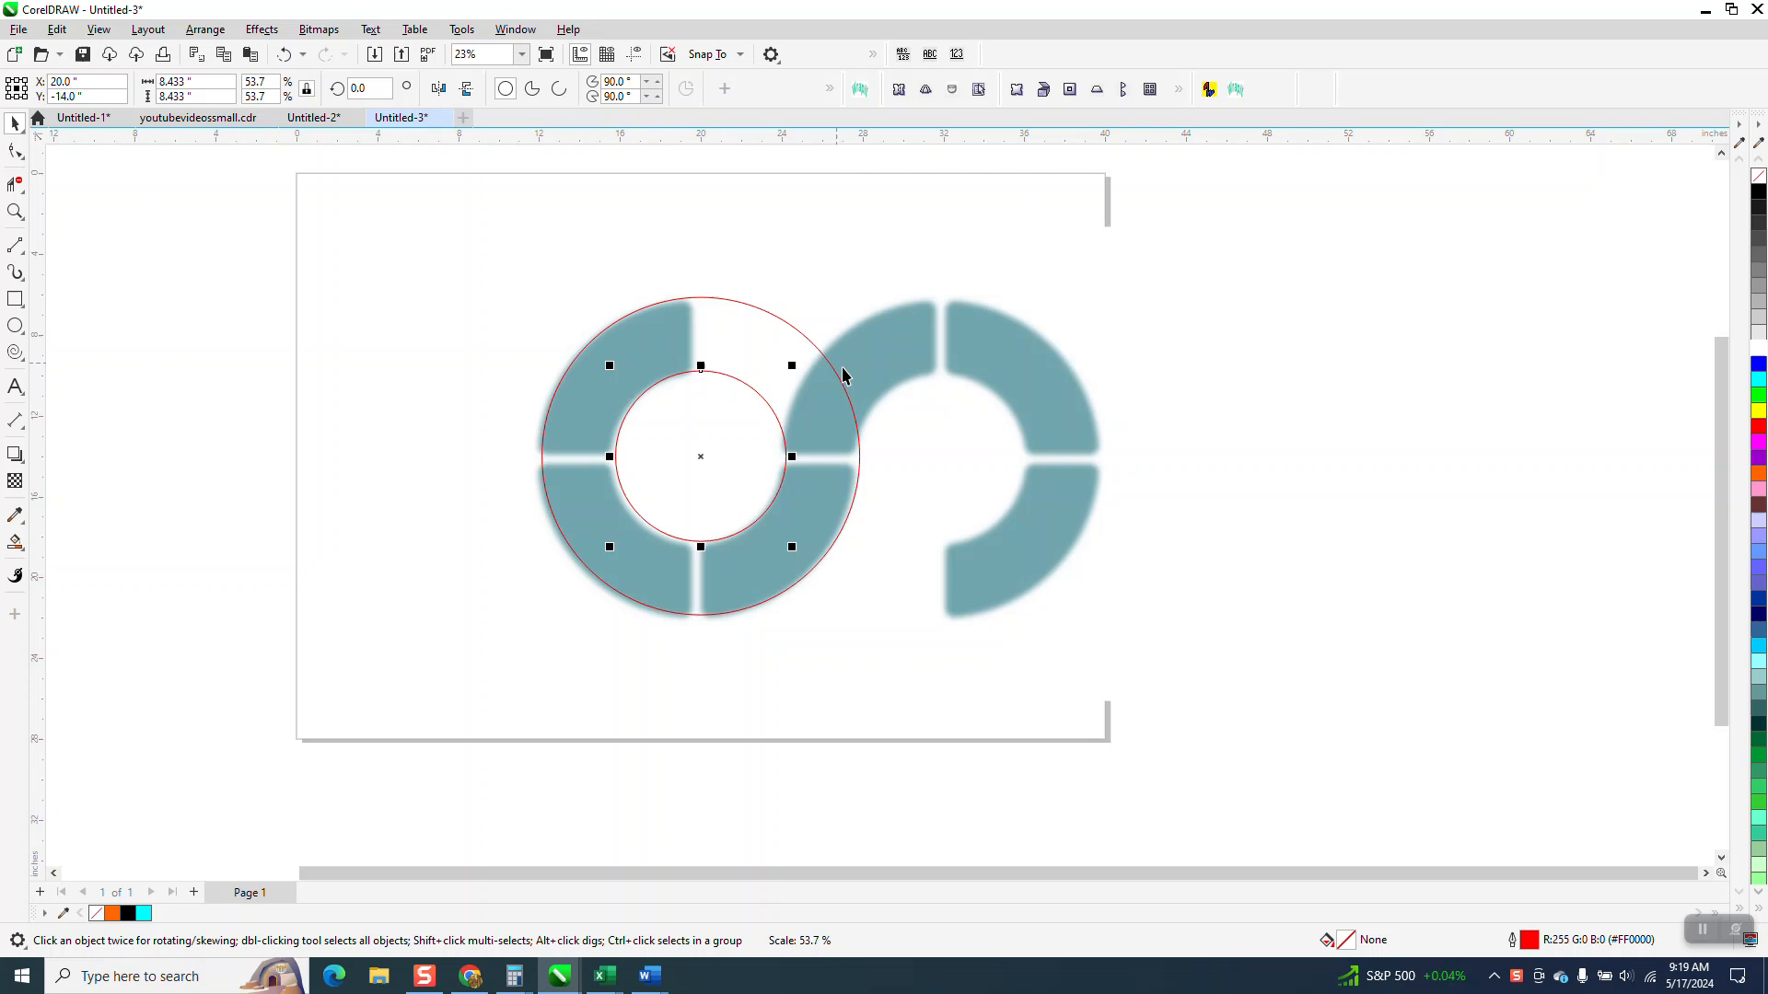
# Step: Move the reference bitmap horizontally away from the circles until it sits beside the page
pyautogui.click(1006, 381)
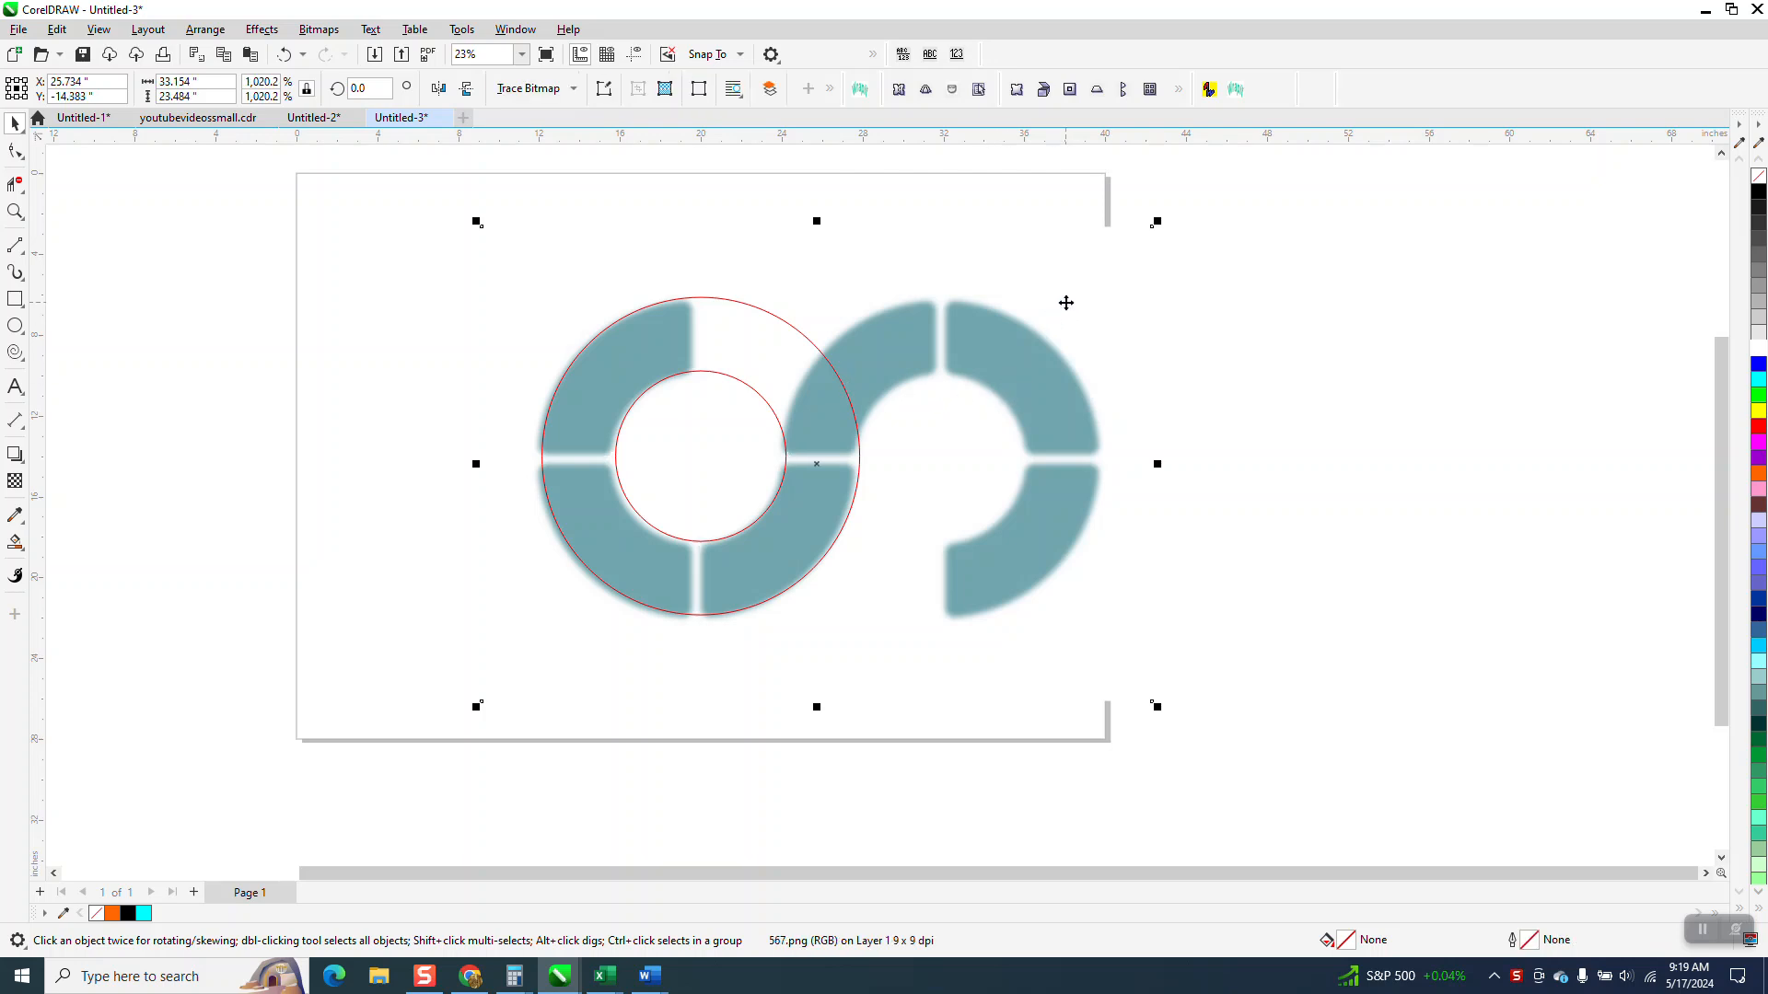
pyautogui.press('Right')
pyautogui.press('Right')
pyautogui.press('Right')
pyautogui.press('Right')
pyautogui.press('Right')
pyautogui.press('Right')
pyautogui.press('Right')
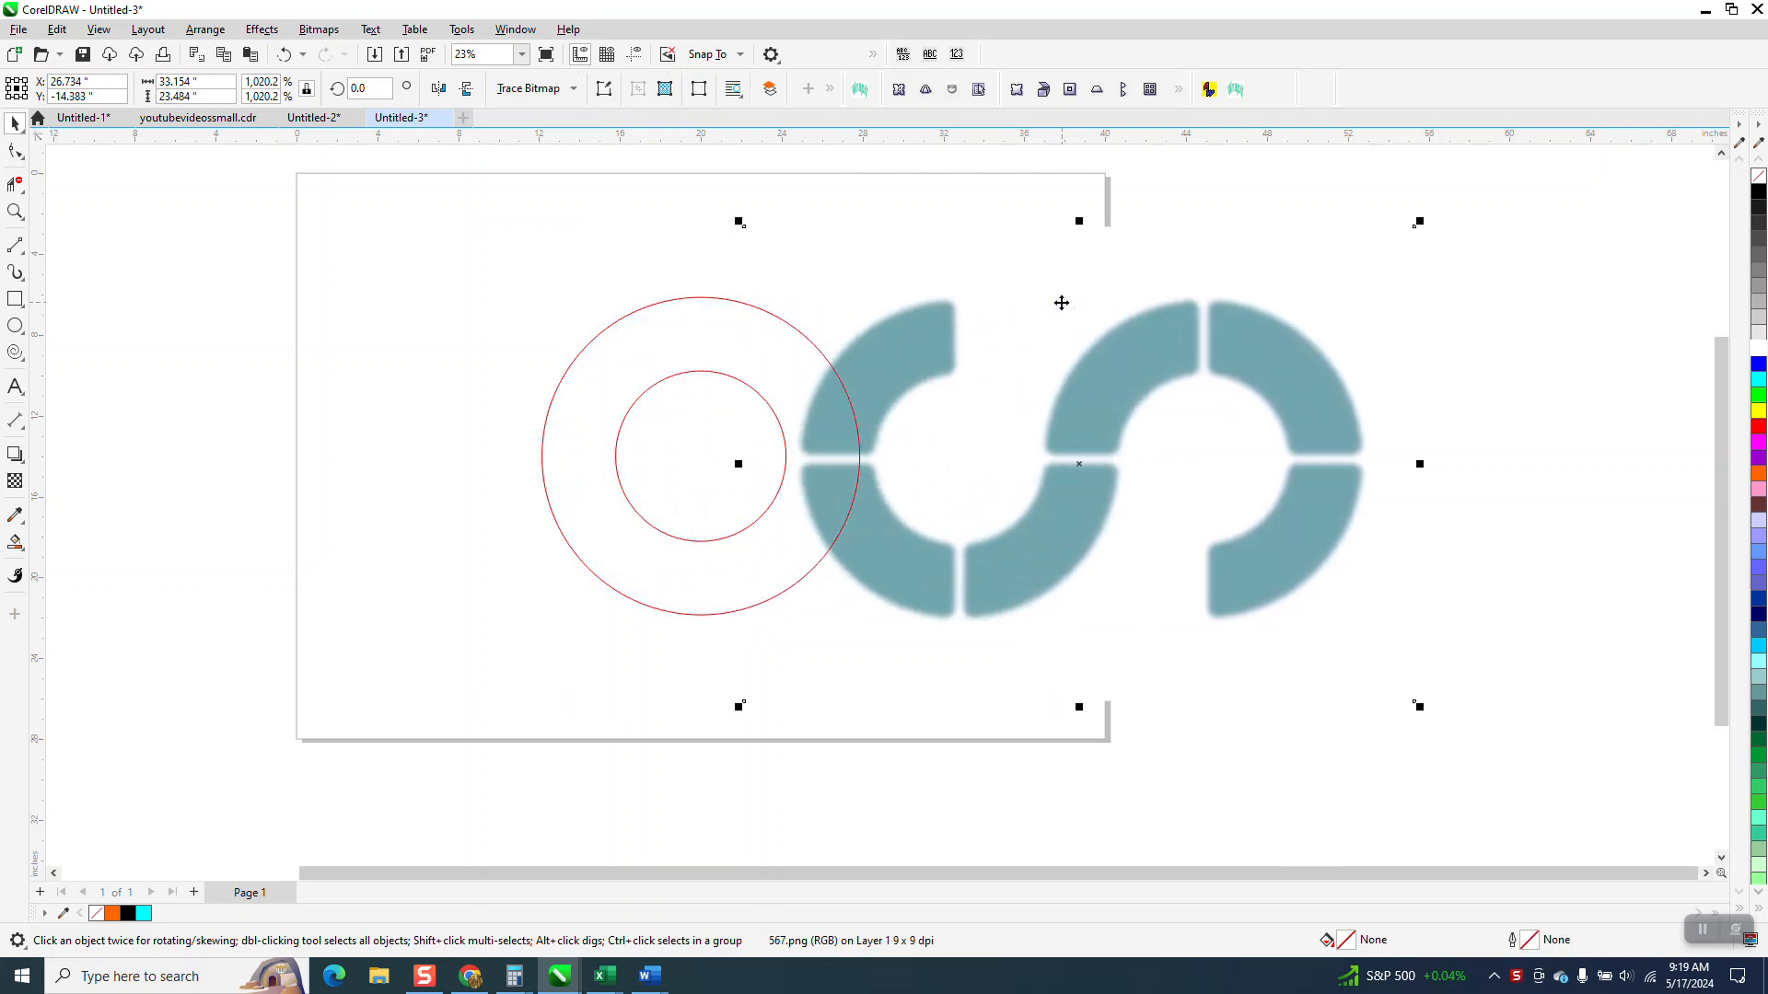
pyautogui.press('Right')
pyautogui.press('Right')
pyautogui.press('Right')
pyautogui.press('Right')
pyautogui.press('Right')
pyautogui.press('Right')
pyautogui.press('Right')
pyautogui.press('Right')
pyautogui.press('Right')
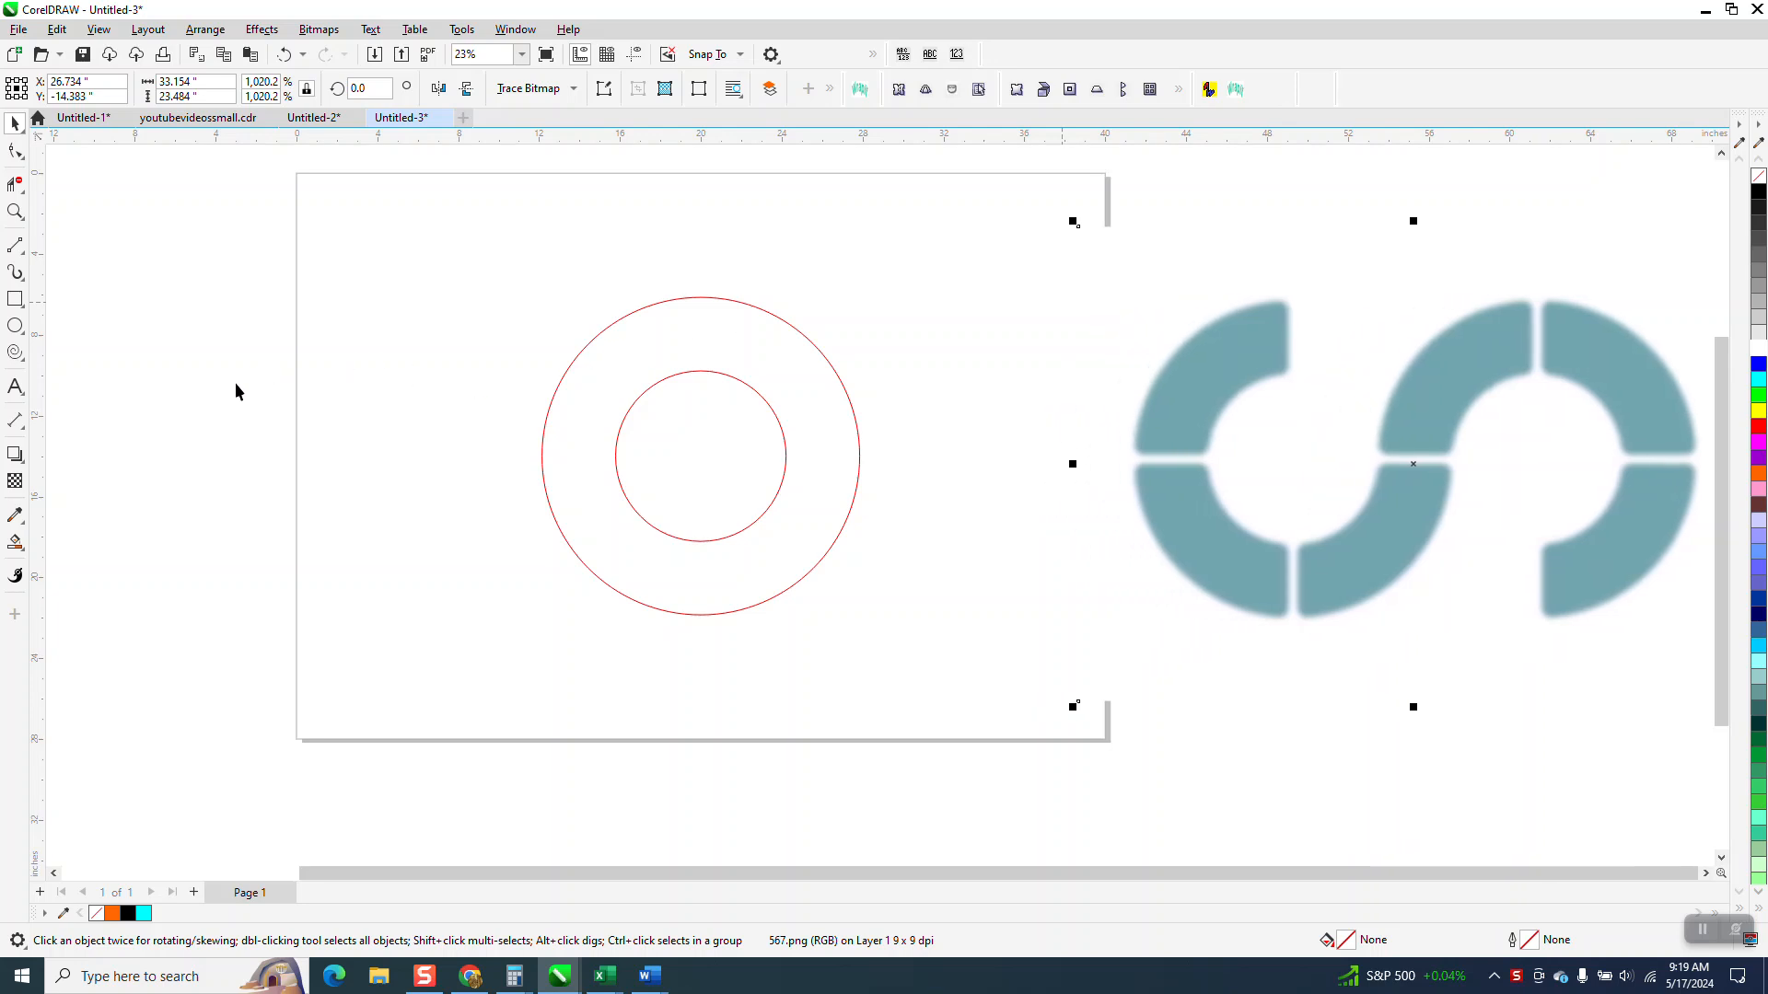
# Step: Draw a vertical straight line about 20.5 in long and centre it on the page through both circles
pyautogui.click(23, 255)
pyautogui.click(66, 266)
pyautogui.moveTo(412, 287); pyautogui.dragTo(438, 708)
pyautogui.press('p')
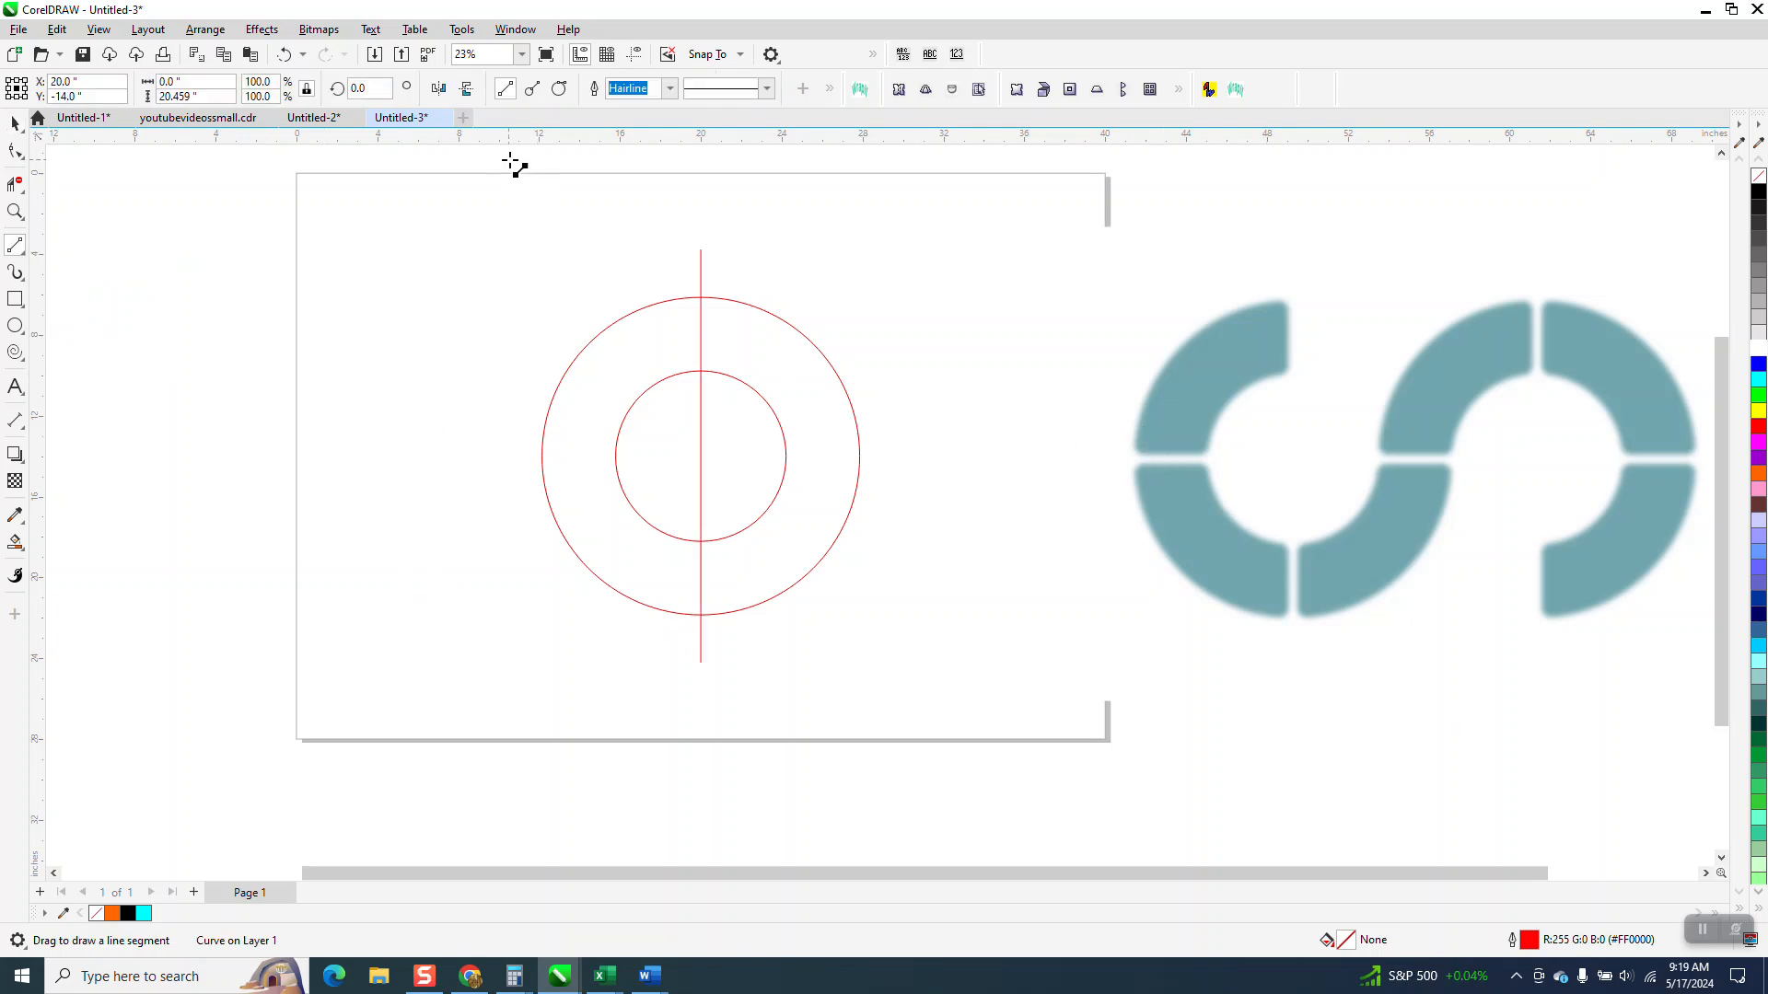
# Step: Set the vertical line's outline width to 0.5 in and convert the outline to an object
pyautogui.click(671, 88)
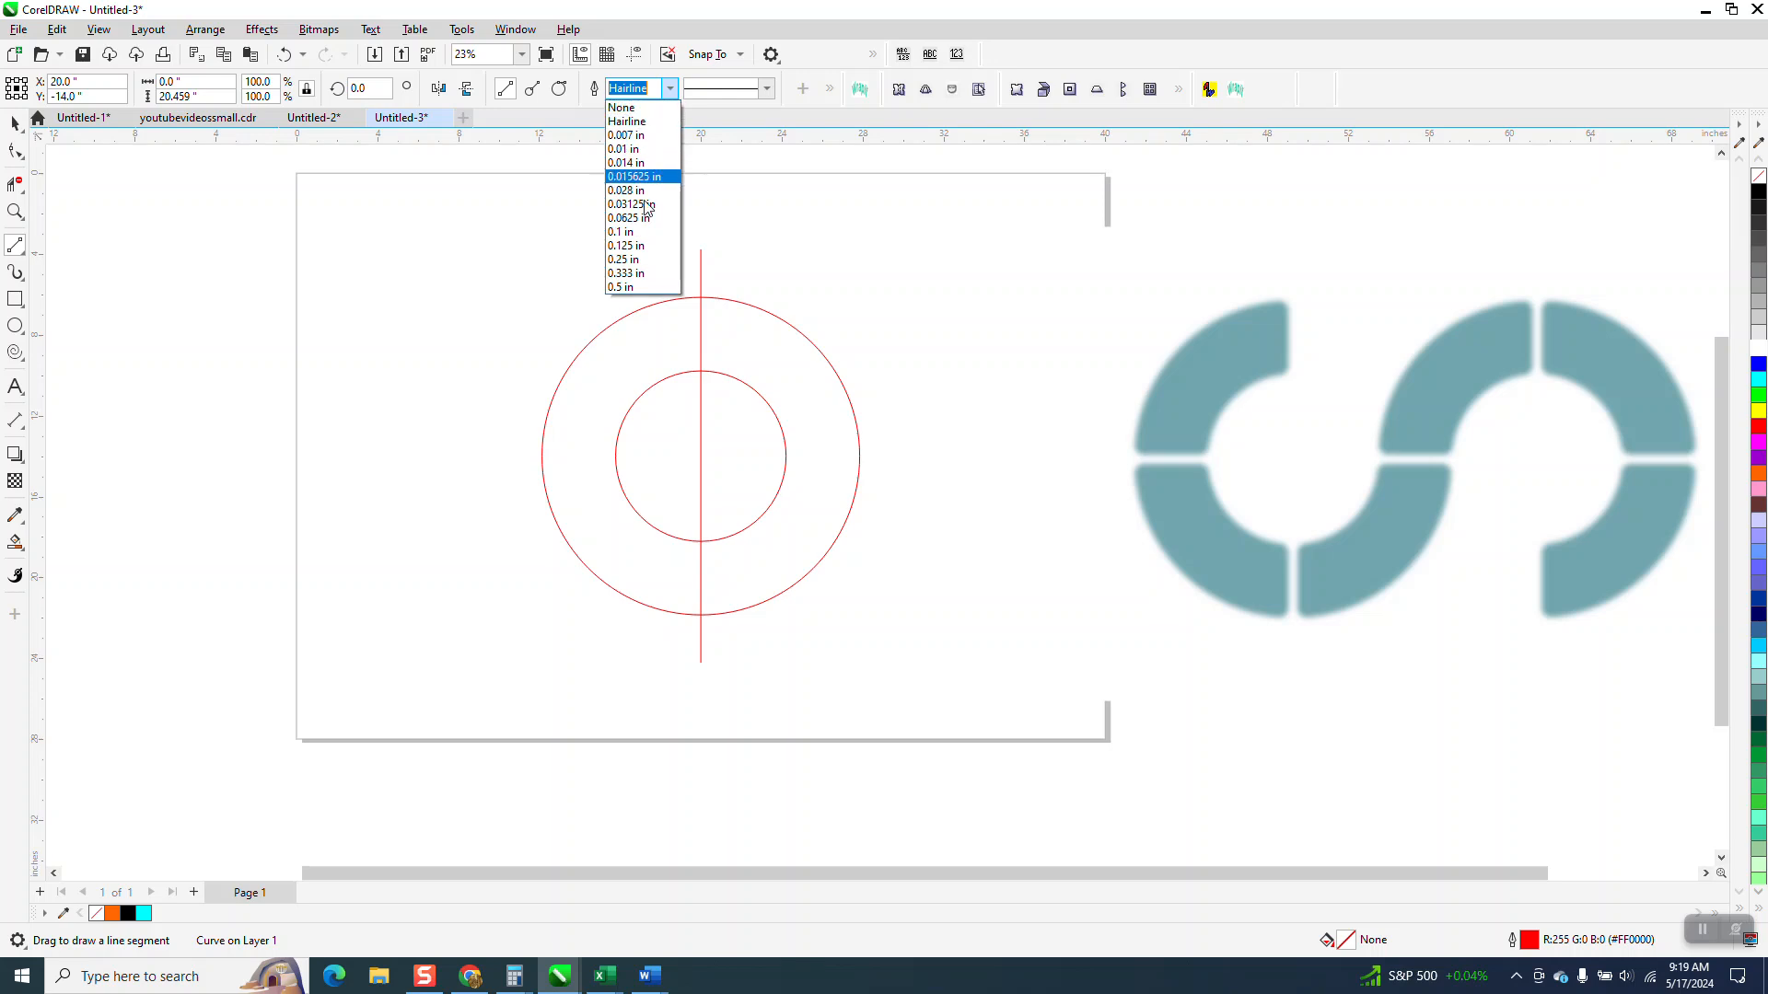
pyautogui.click(632, 287)
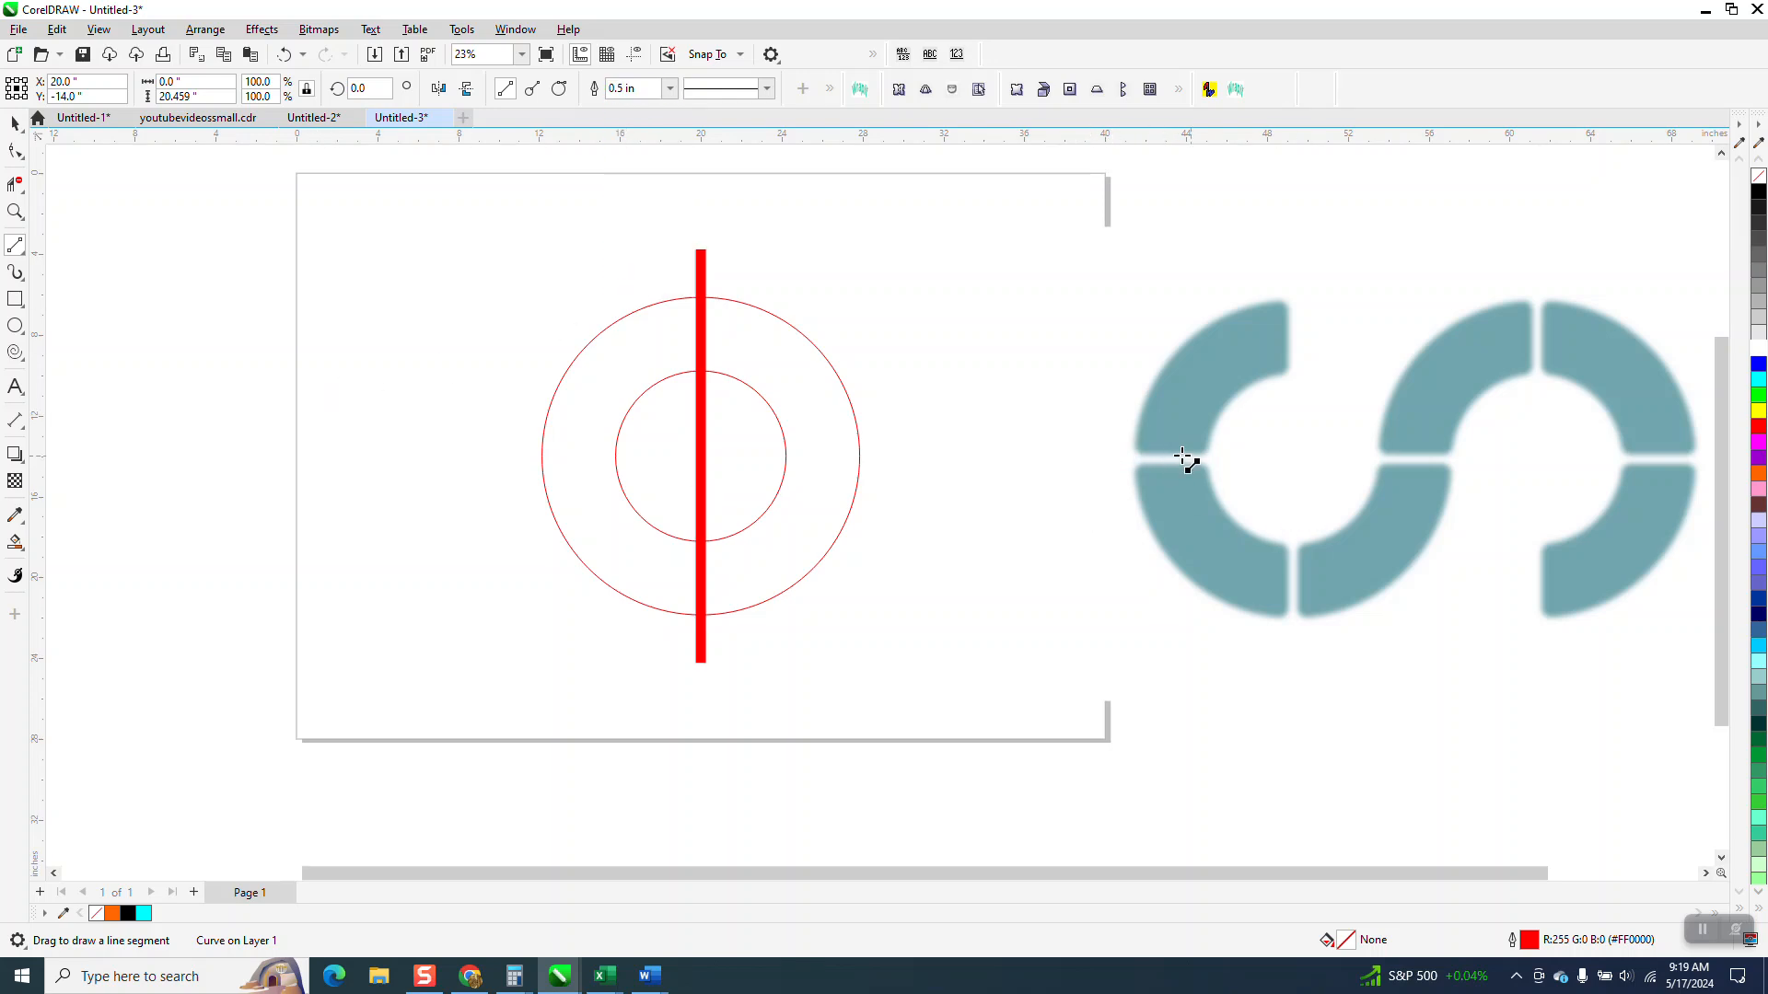
pyautogui.click(205, 31)
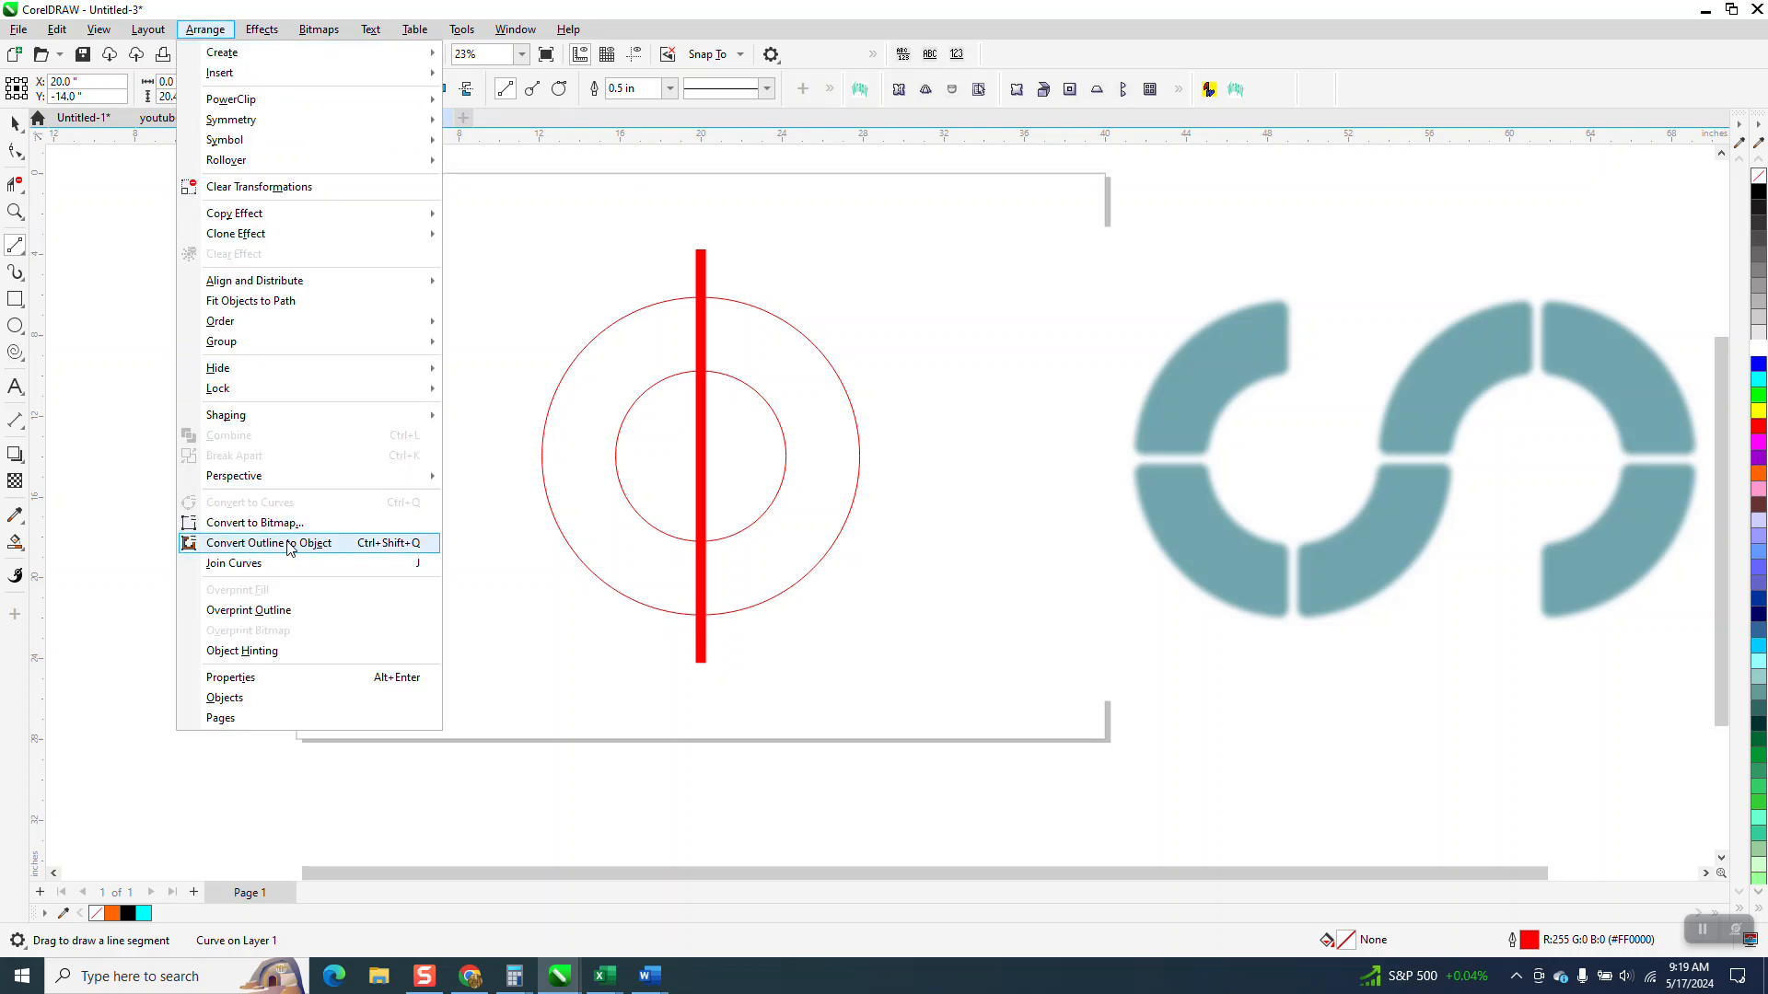
pyautogui.click(290, 552)
# Step: Add a copy of the vertical bar rotated 90 degrees so the two bars cross at the circles' centre
pyautogui.click(15, 122)
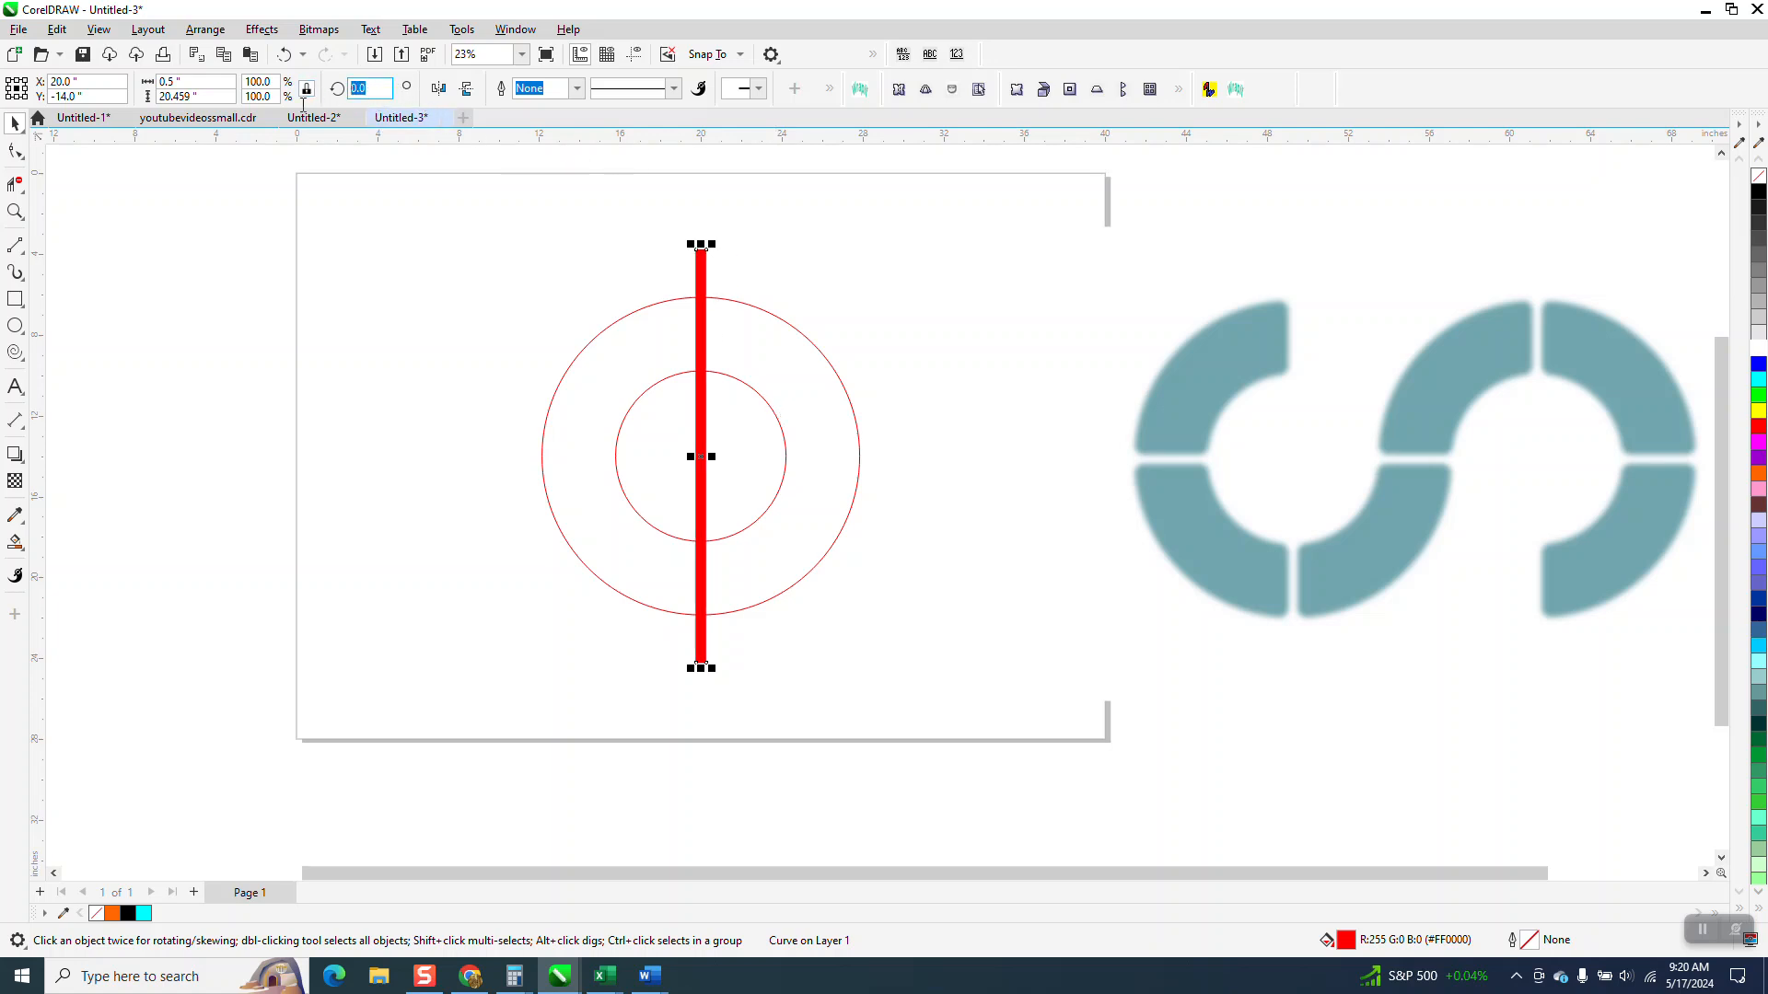
pyautogui.write('90')
pyautogui.press('Return')
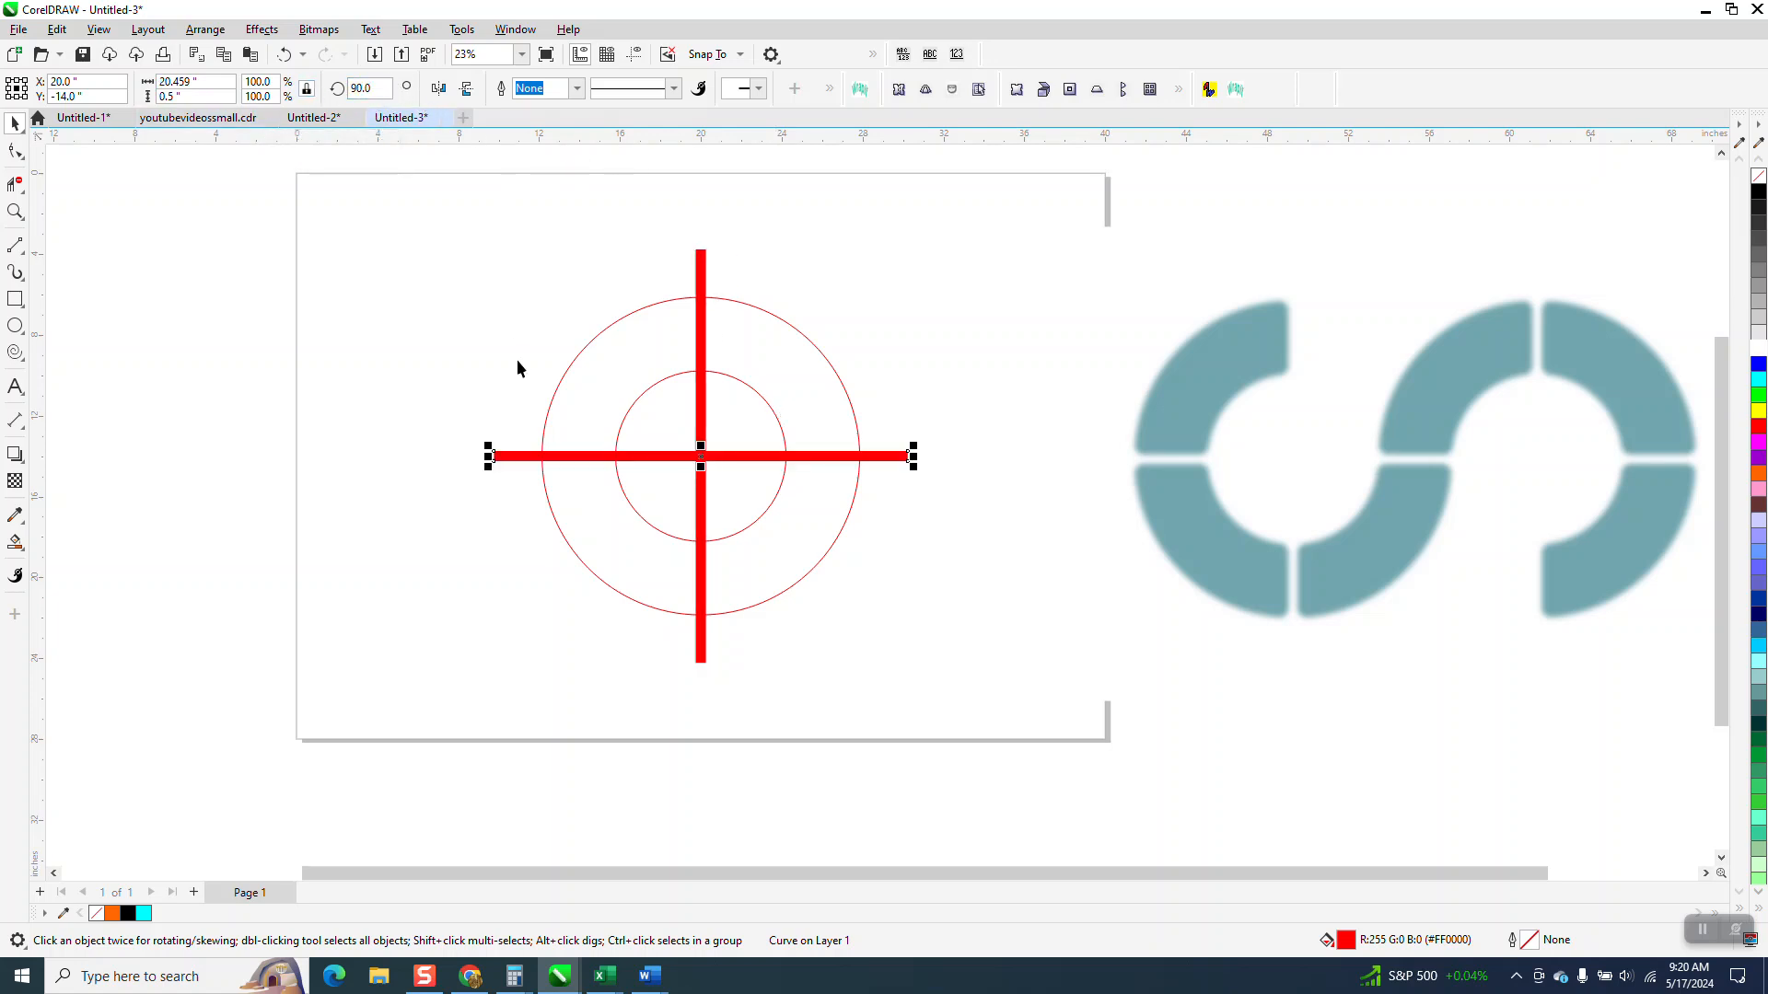
# Step: Set the document's nudge distance to 10 in
pyautogui.click(16, 550)
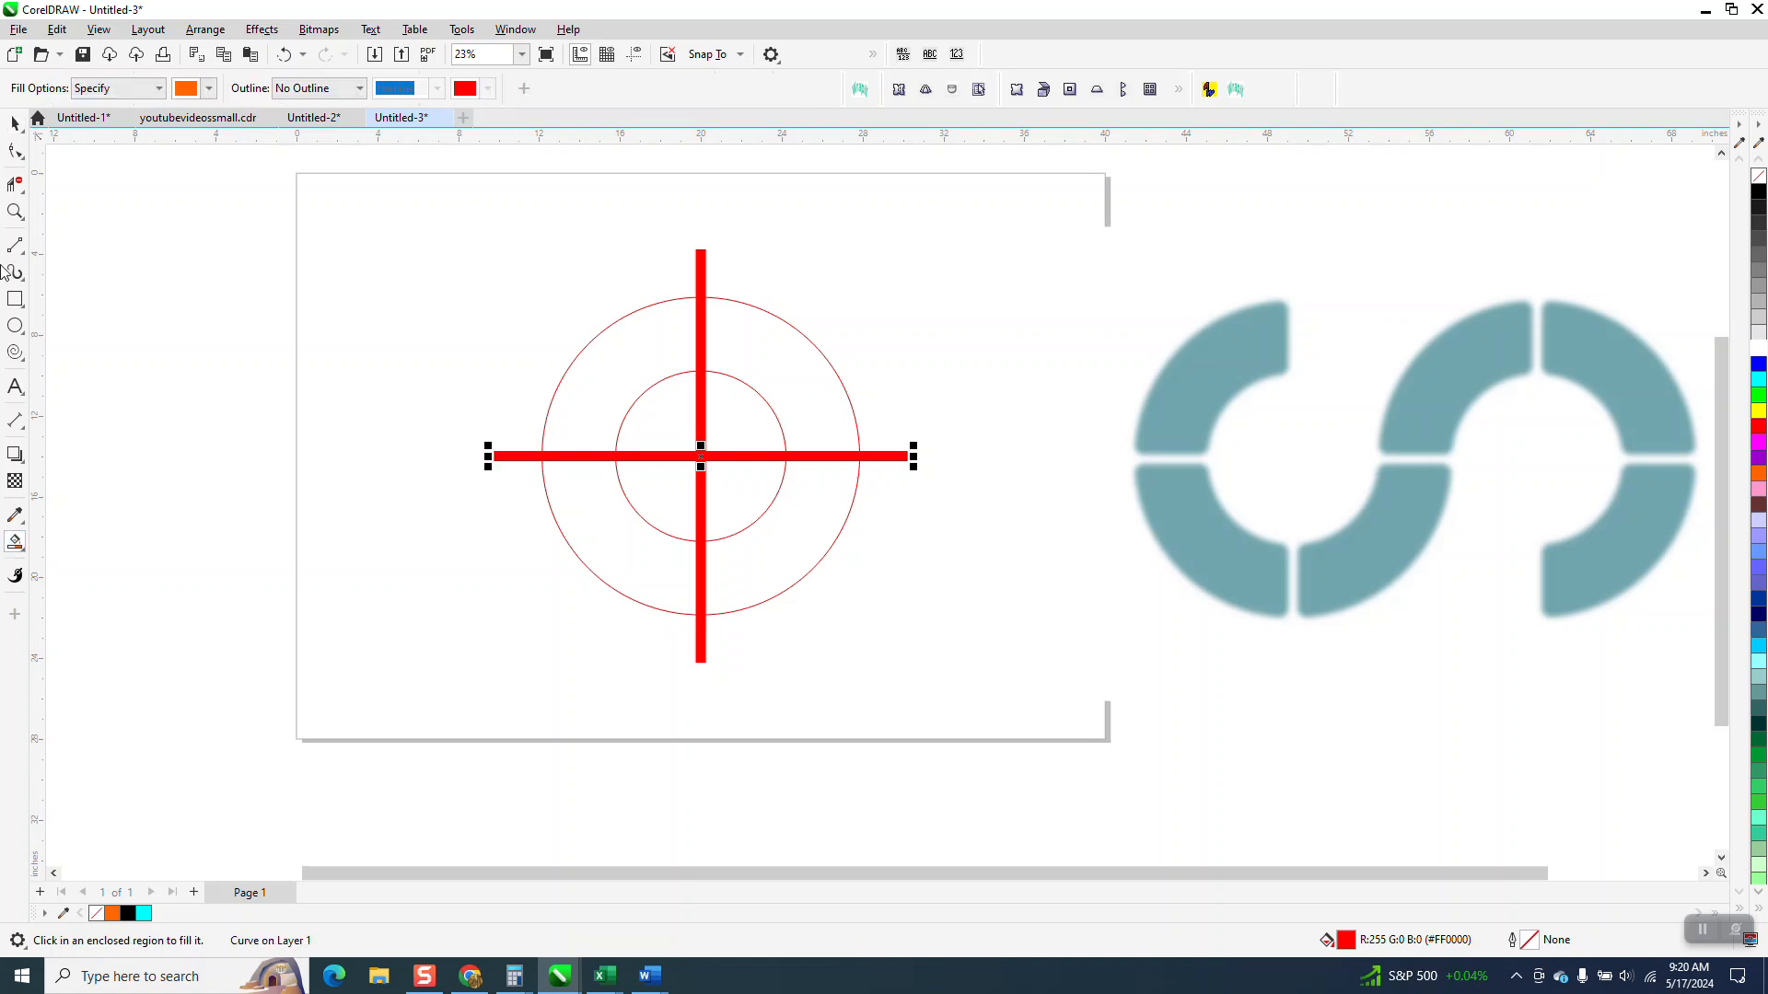
pyautogui.click(14, 126)
pyautogui.click(147, 168)
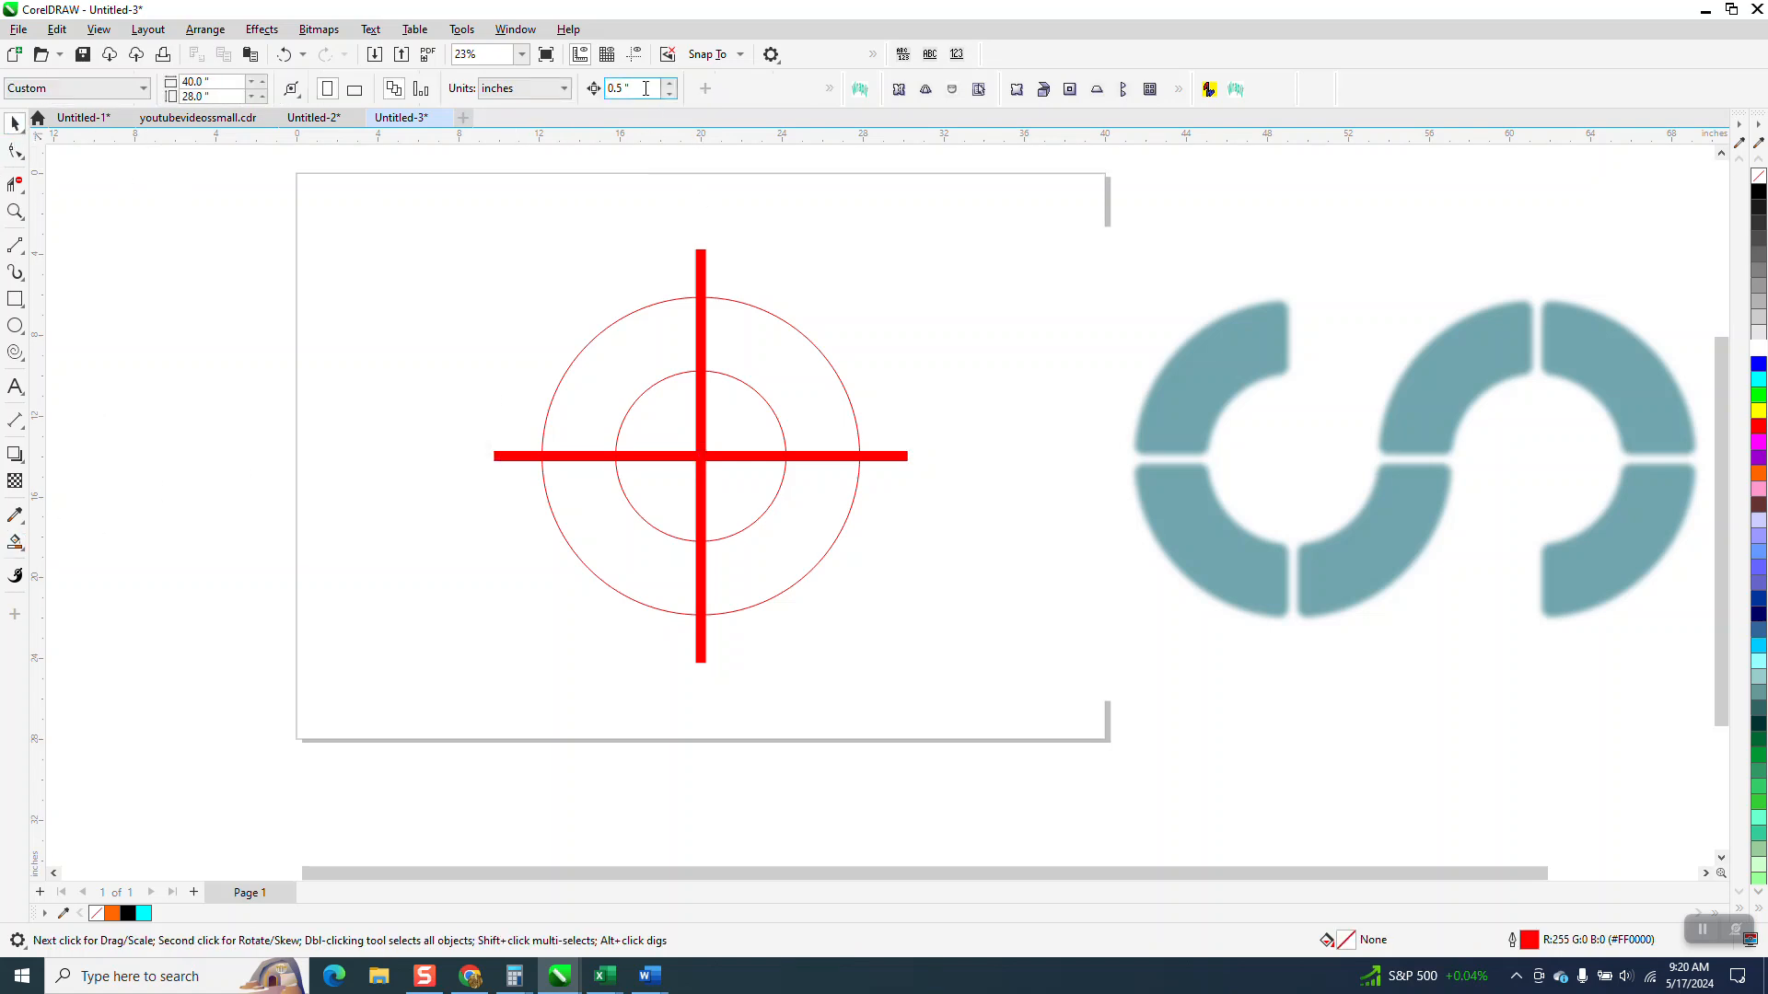
pyautogui.write('10')
# Step: Smart-fill the upper-left ring quadrant in orange and nudge the new segment 10 in left
pyautogui.click(15, 542)
pyautogui.click(650, 350)
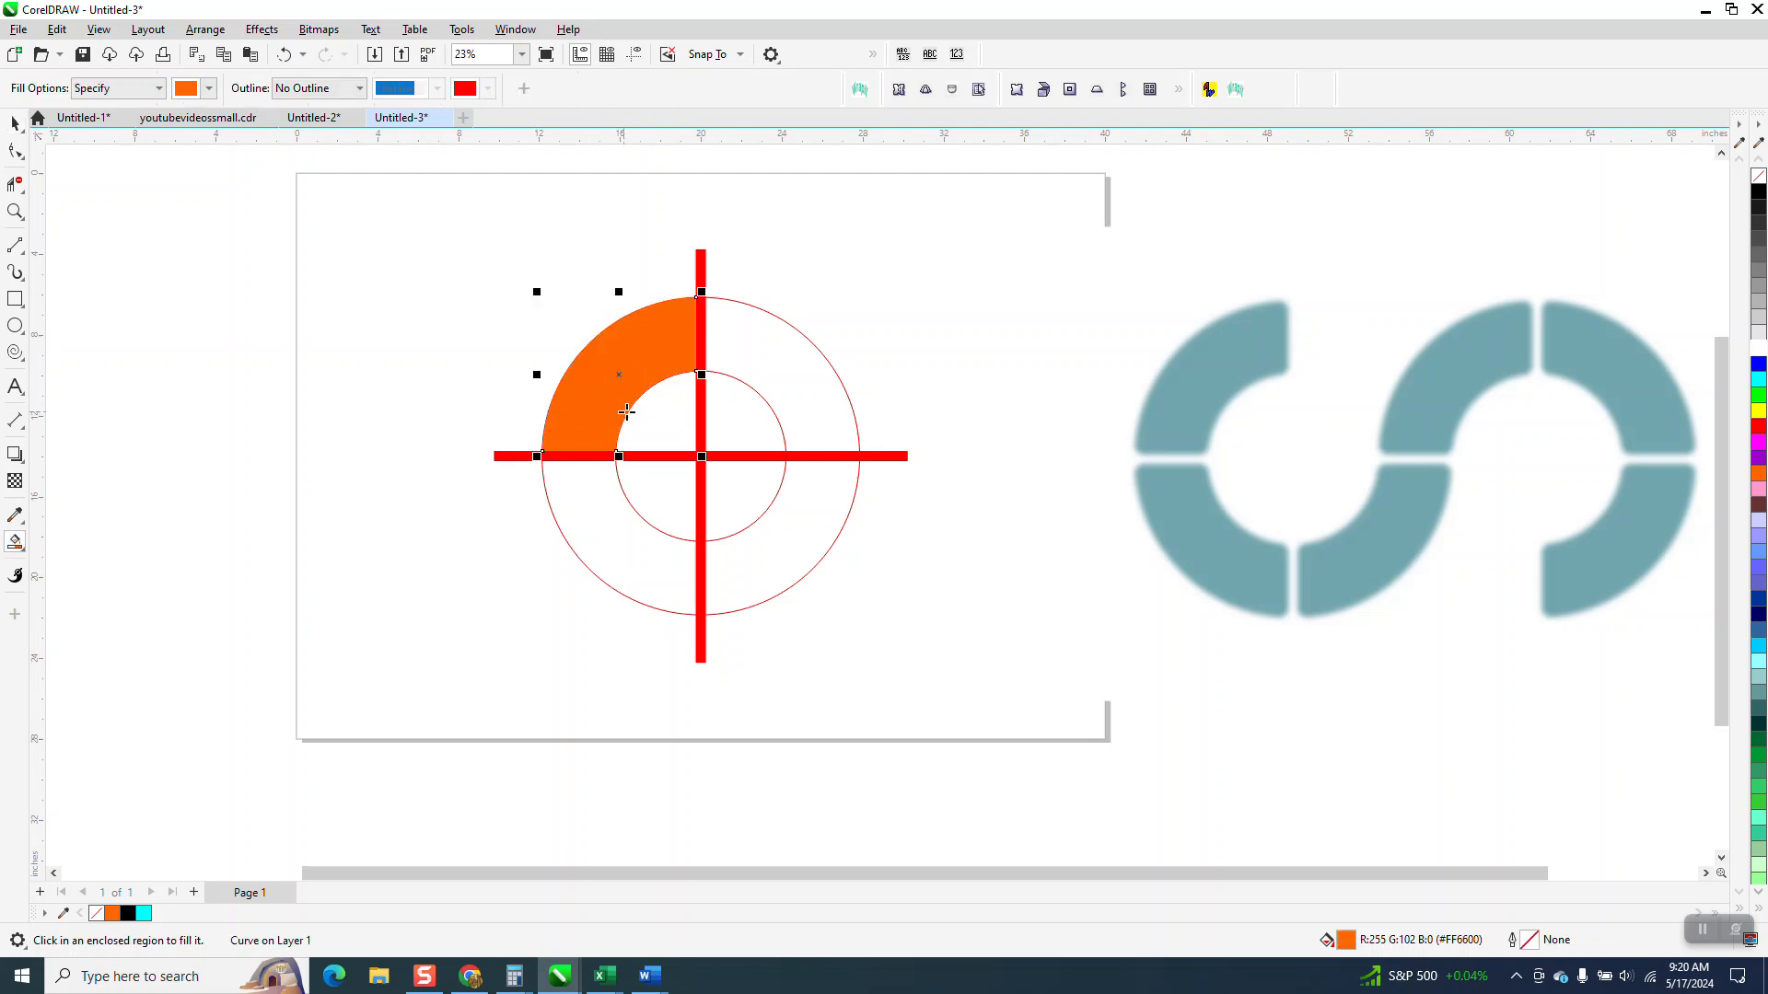
pyautogui.press('Left')
pyautogui.click(631, 553)
pyautogui.press('Left')
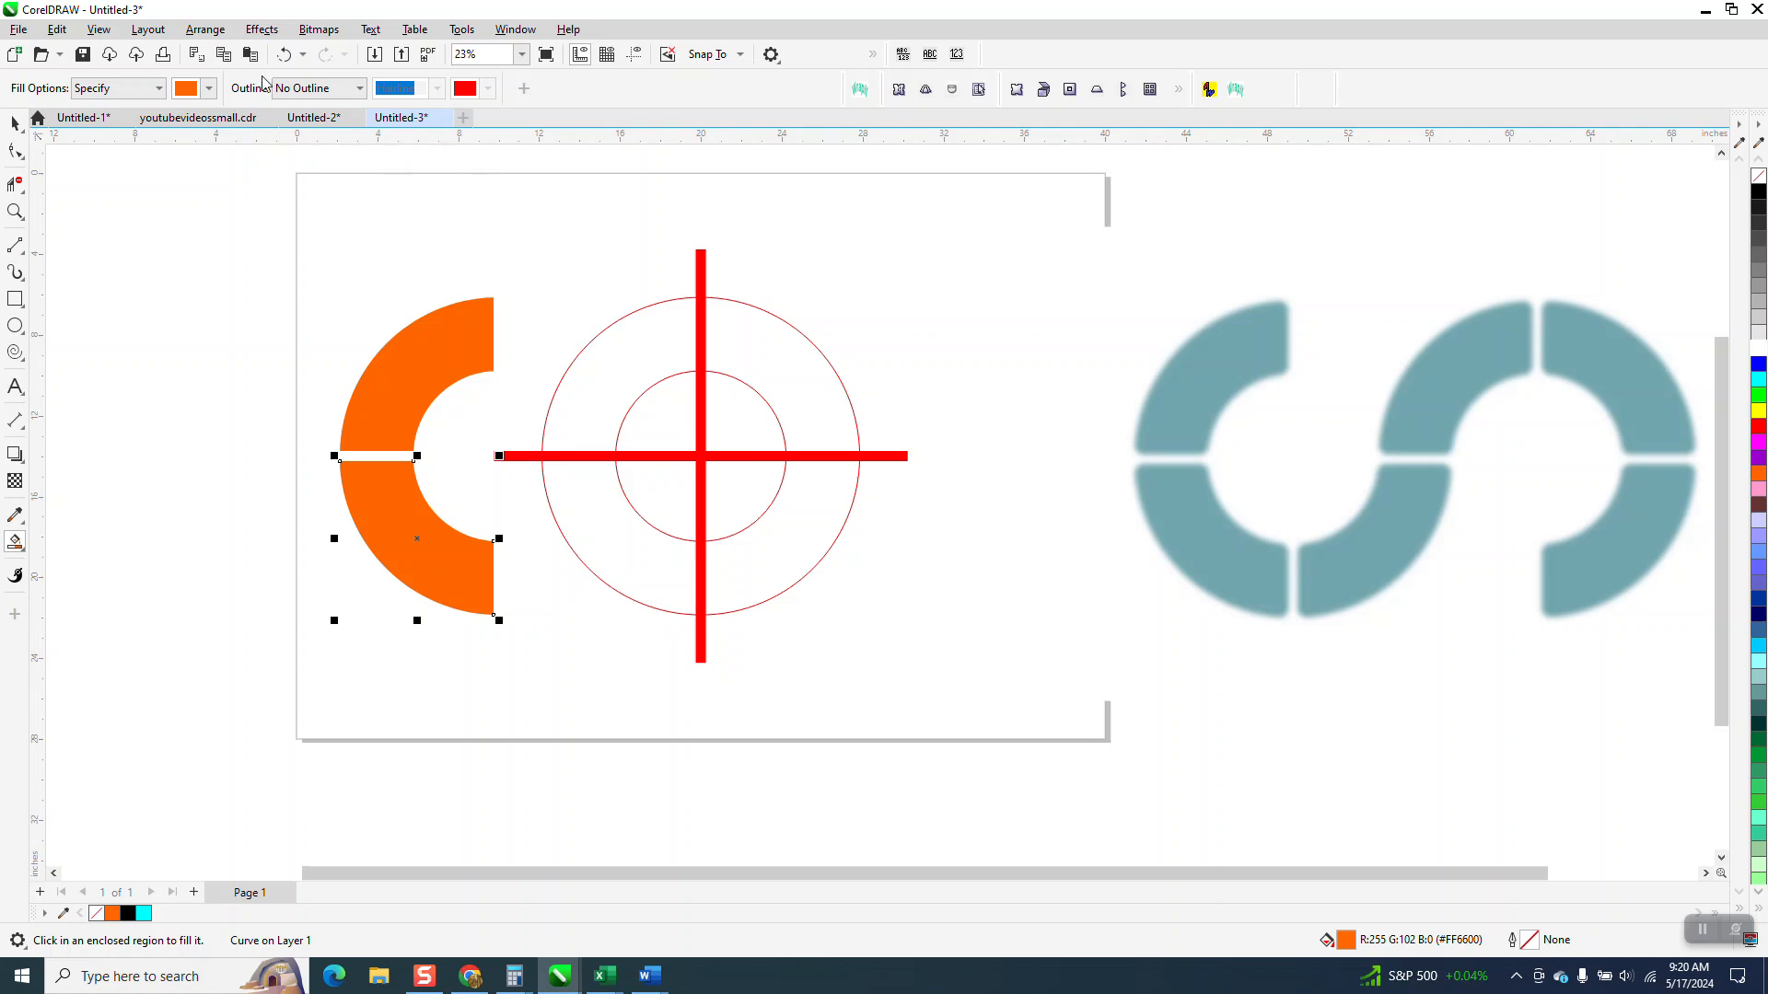
pyautogui.press('Delete')
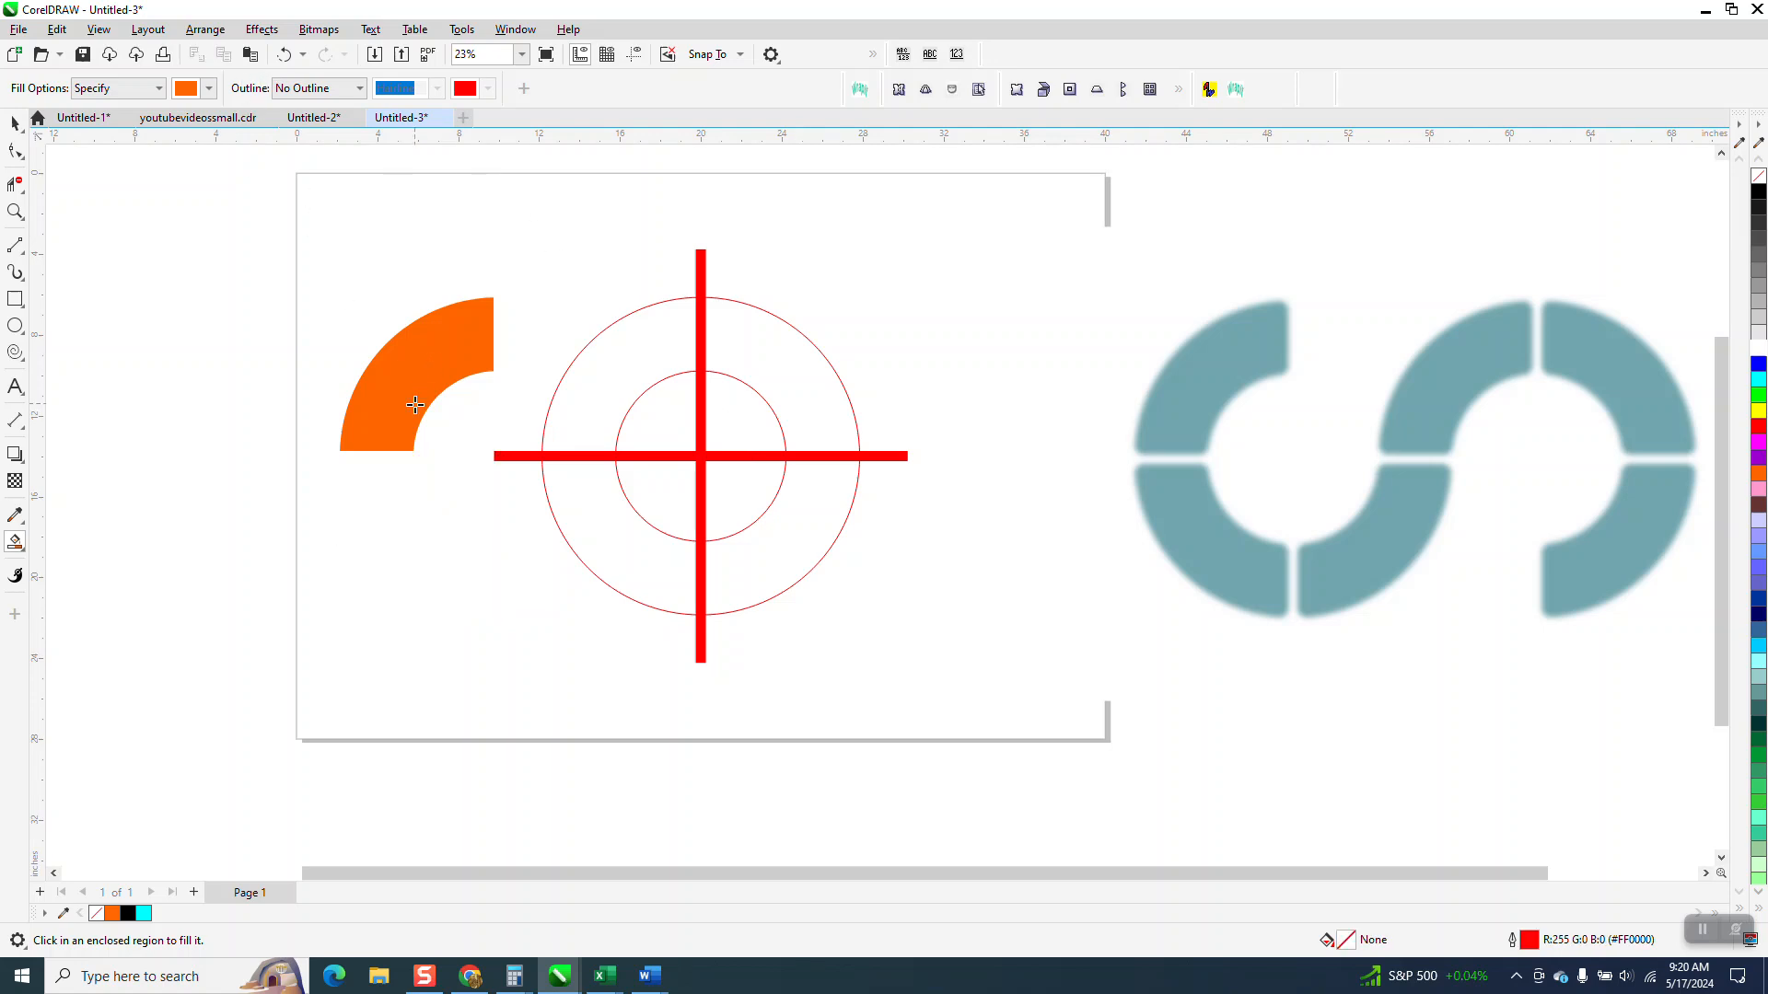
# Step: Move both circles and the crossed bars together straight up off the page
pyautogui.click(15, 123)
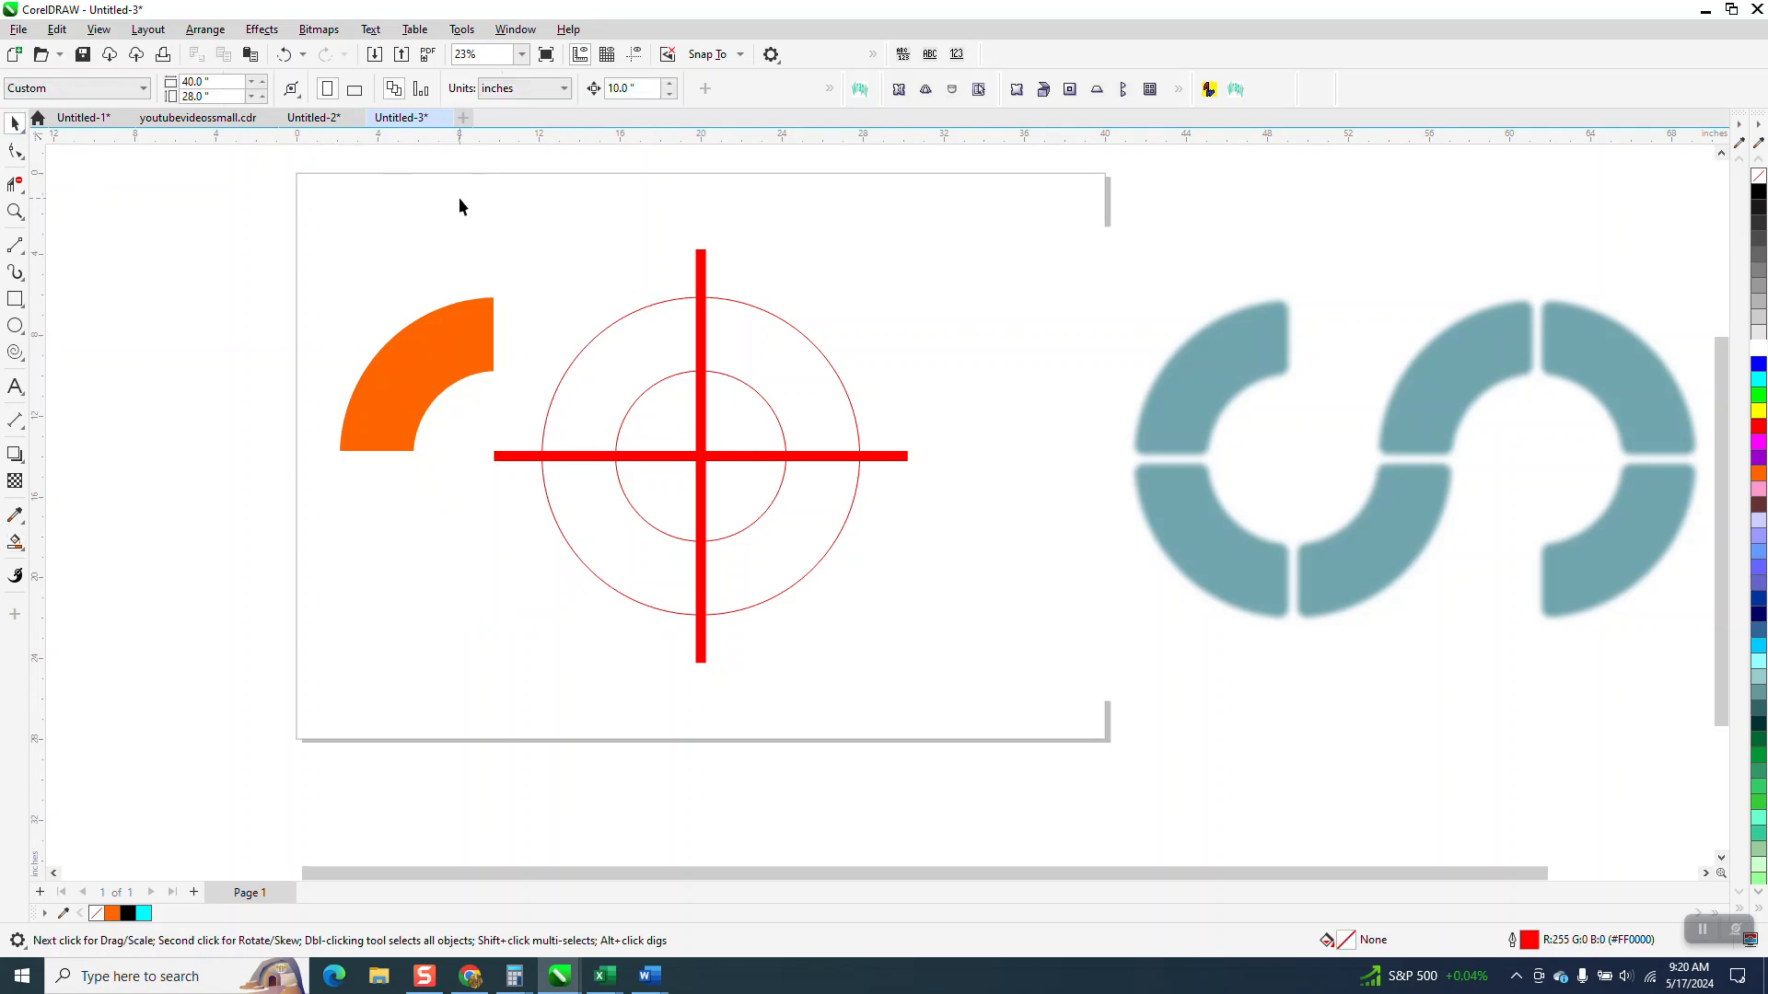
pyautogui.moveTo(1037, 714); pyautogui.dragTo(1102, 784)
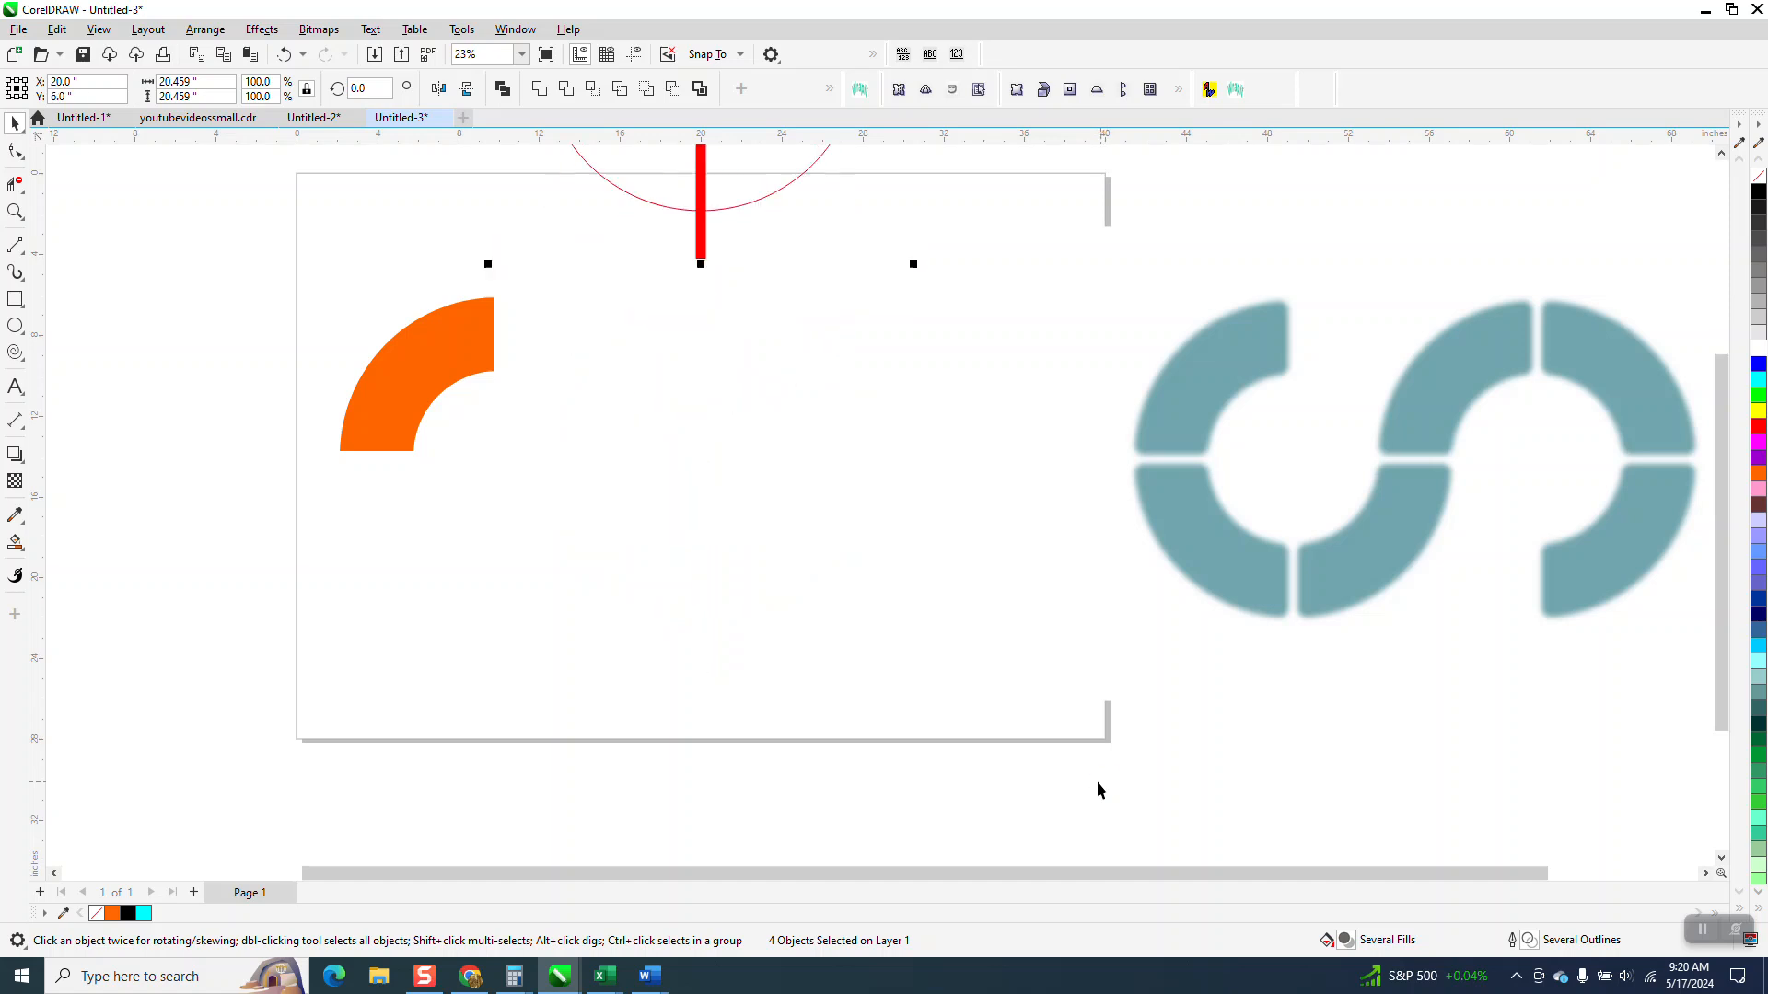
# Step: Nudge the orange segment 10 in right, remove its fill and give it a black outline
pyautogui.click(420, 332)
pyautogui.hotkey('shift', 'Right')
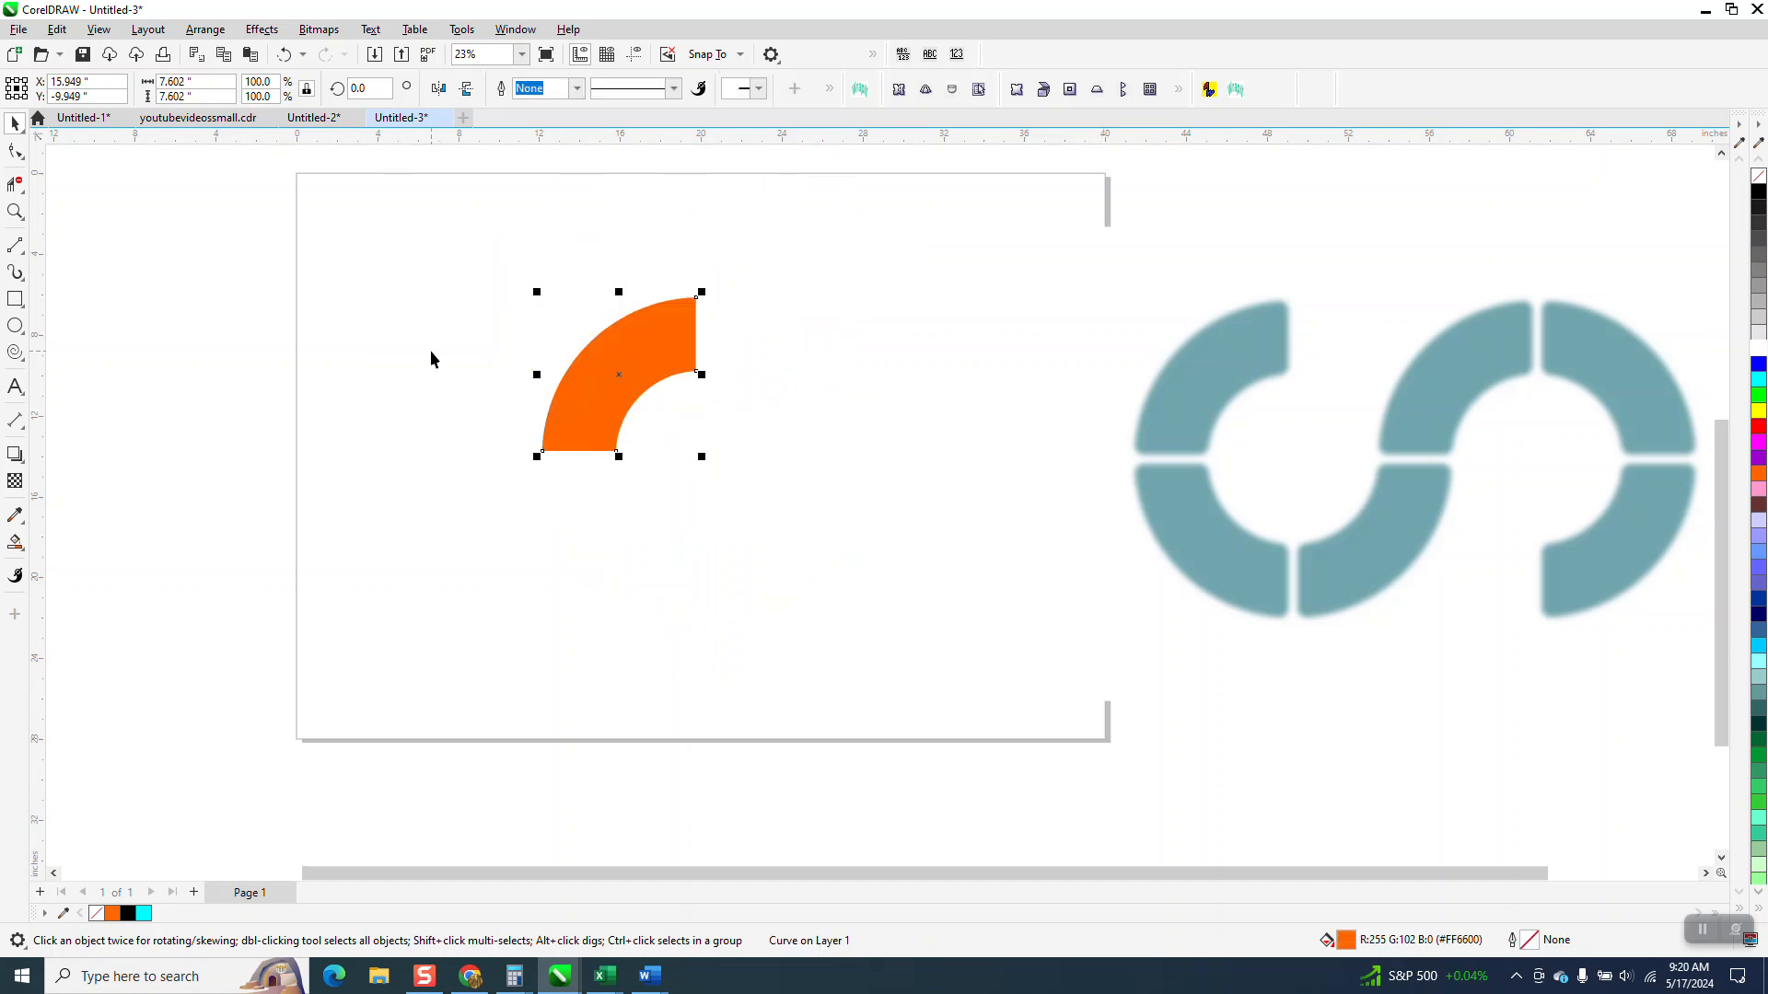
pyautogui.click(1759, 176)
pyautogui.rightClick(1759, 192)
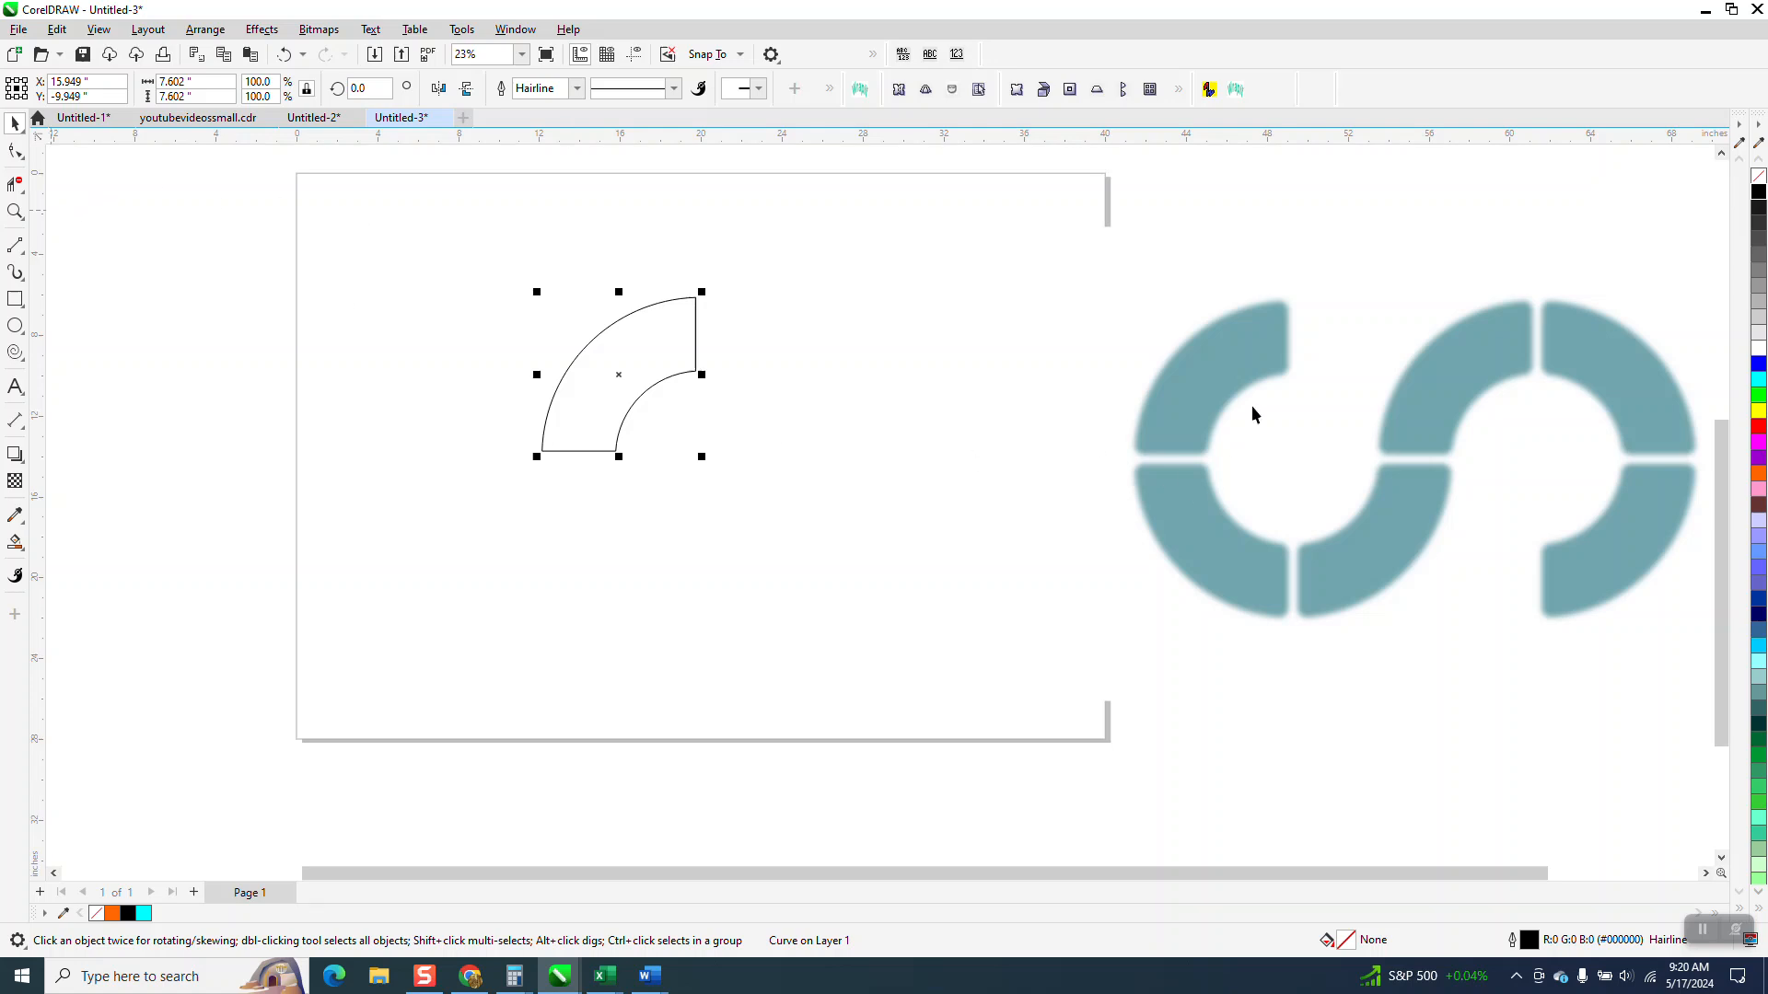
# Step: Compare the reference's rounded corners, select all four nodes of the outlined segment, and open the Corners docker
pyautogui.click(15, 212)
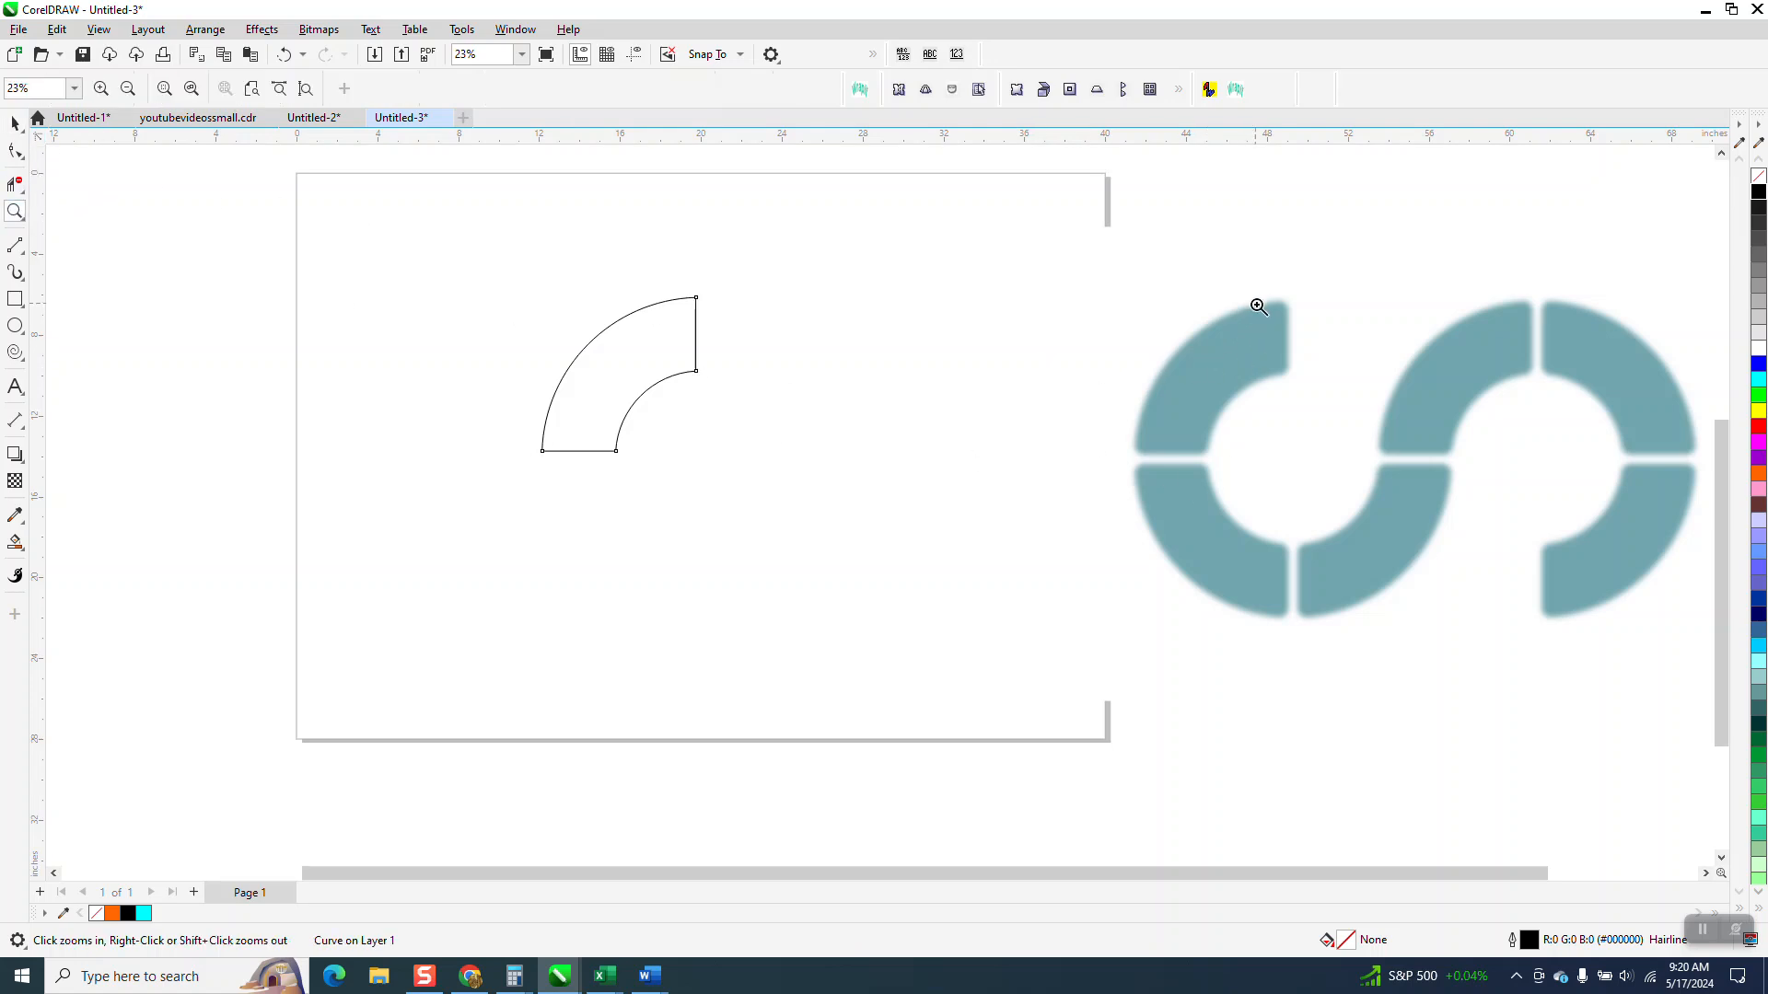
pyautogui.moveTo(1255, 300); pyautogui.dragTo(1324, 426)
pyautogui.rightClick(843, 394)
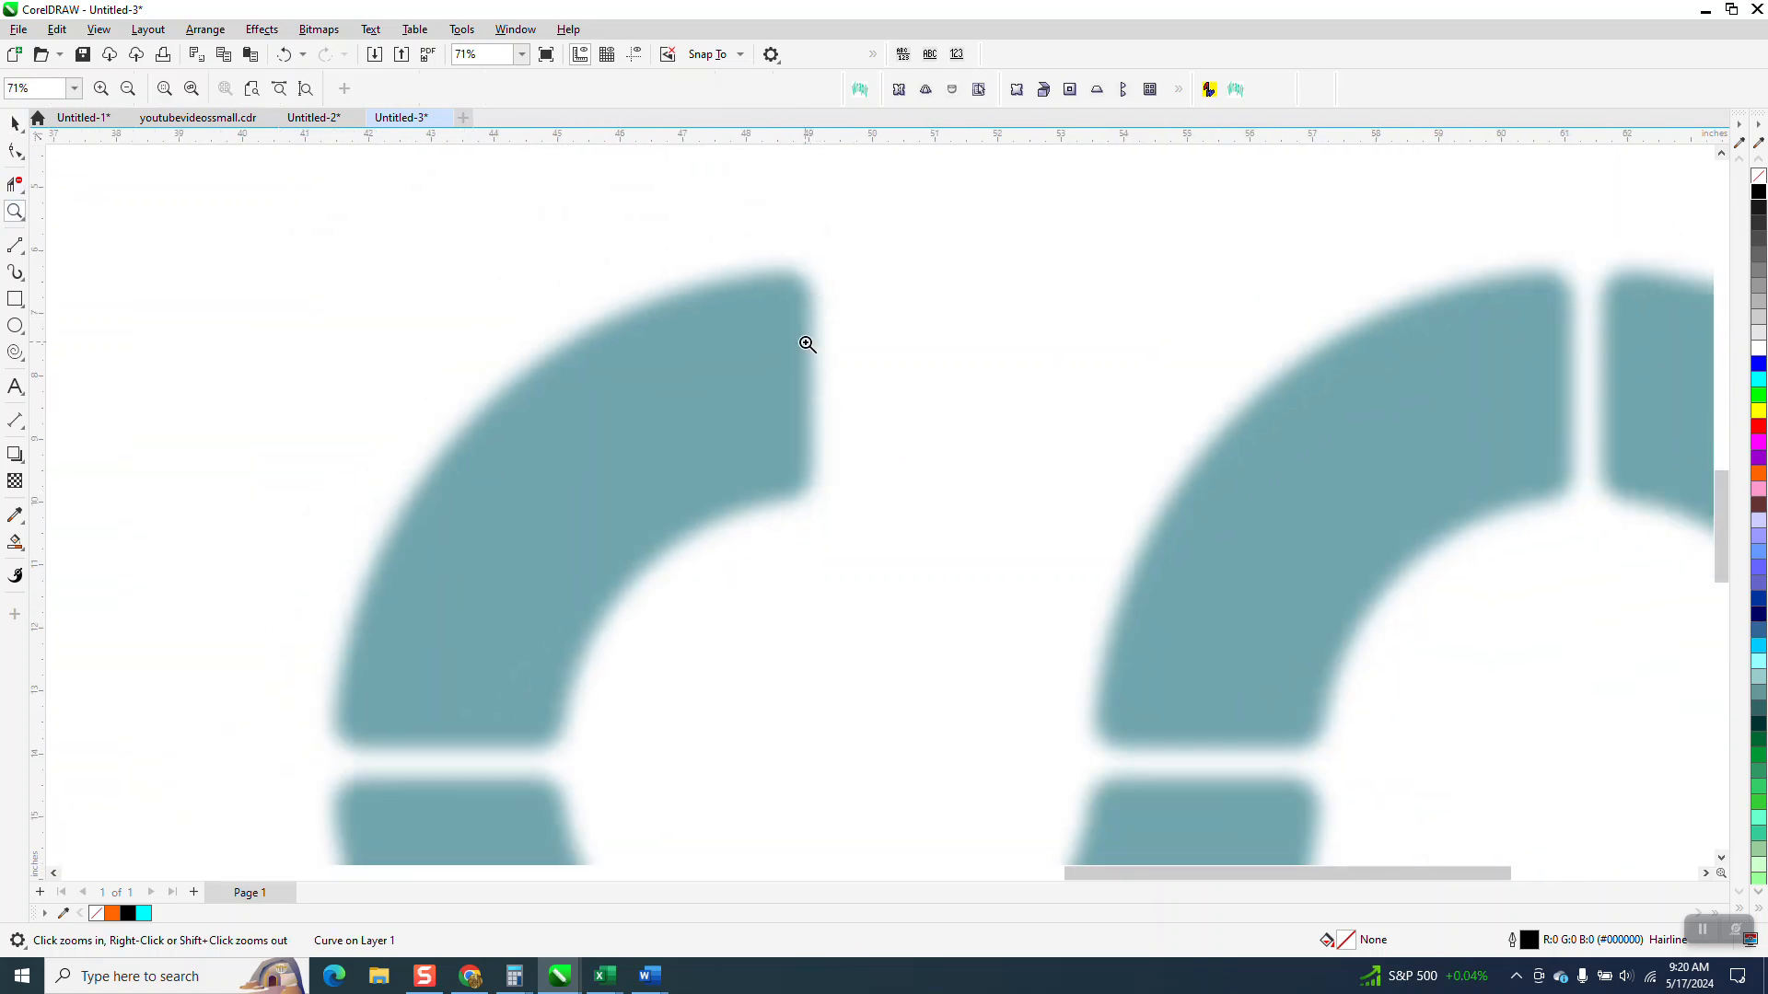
pyautogui.scroll(-3, 783, 440)
pyautogui.click(15, 152)
pyautogui.moveTo(230, 324); pyautogui.dragTo(527, 546)
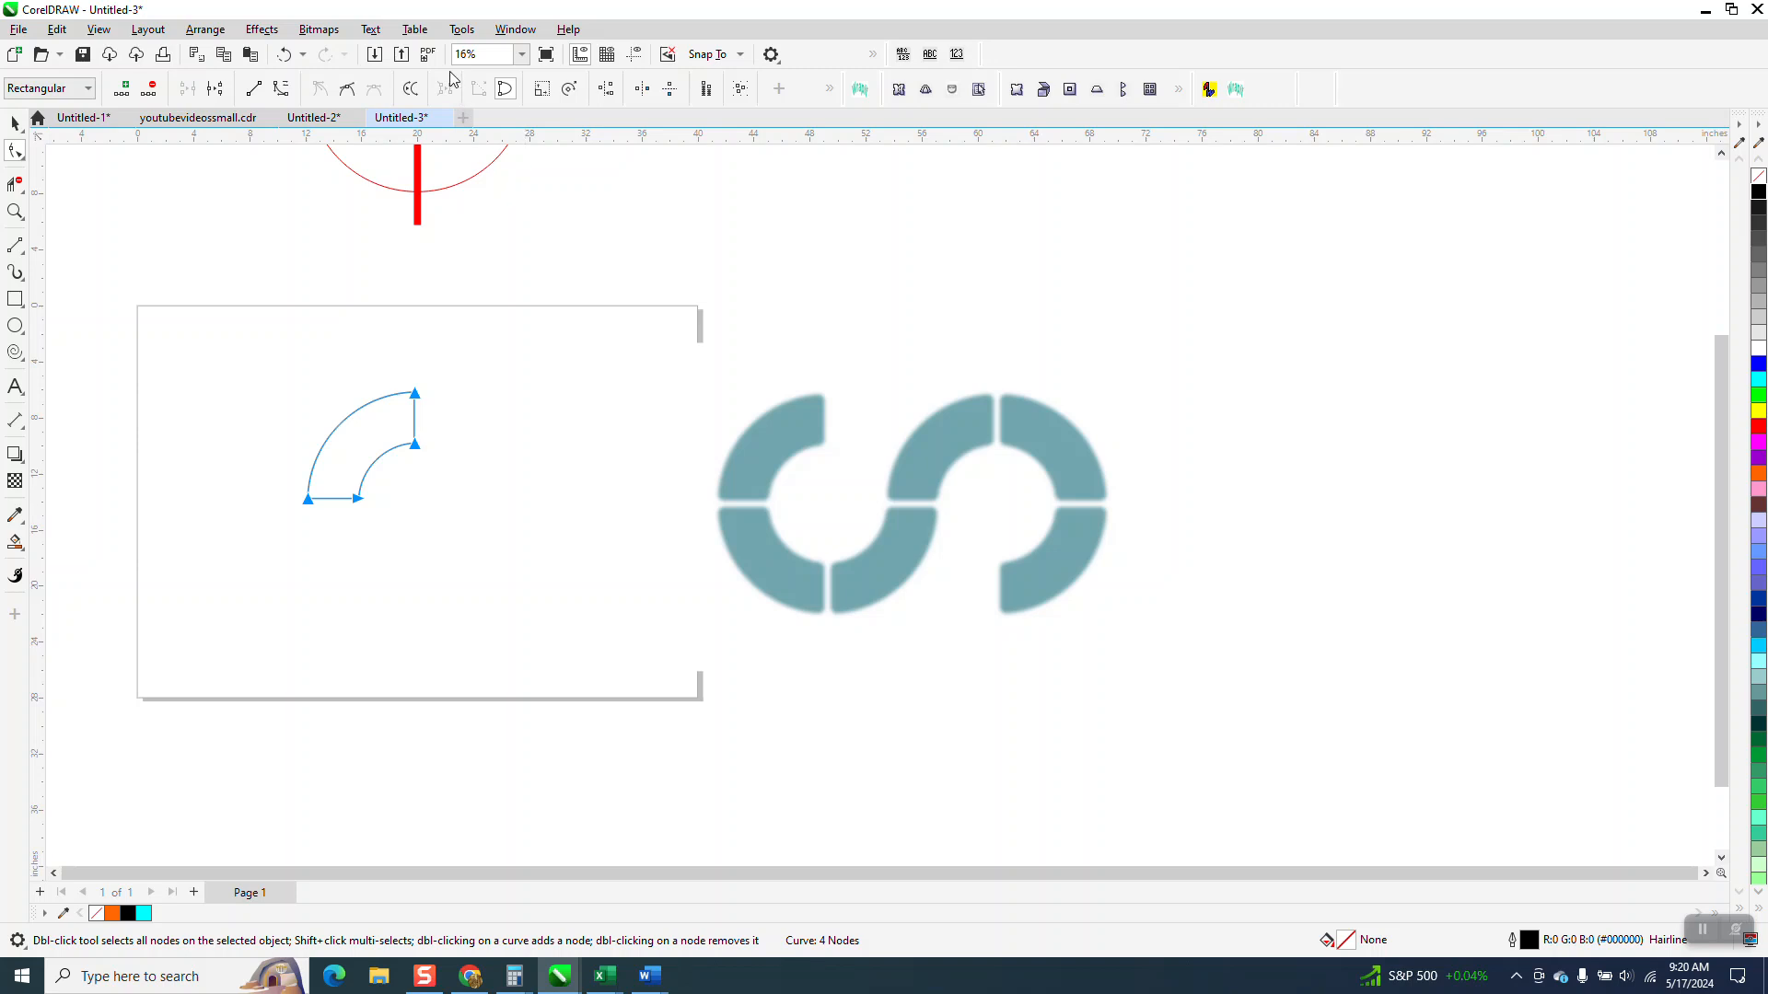
pyautogui.click(521, 37)
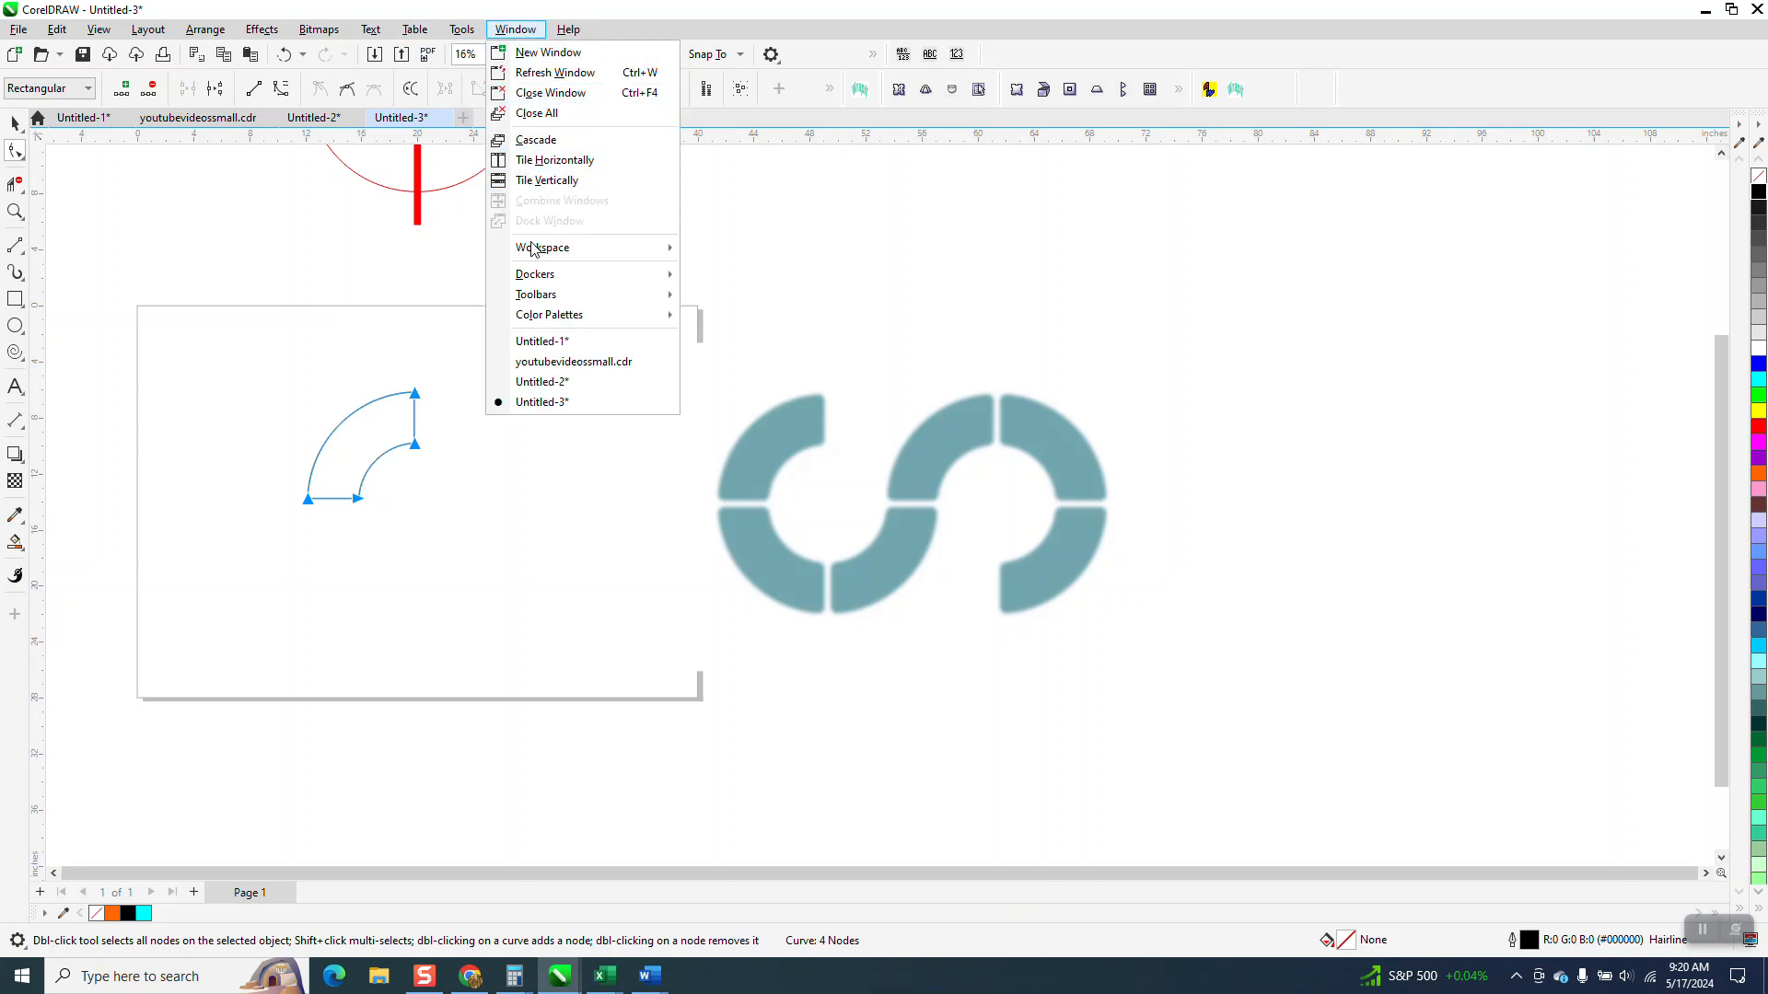
pyautogui.moveTo(531, 275)
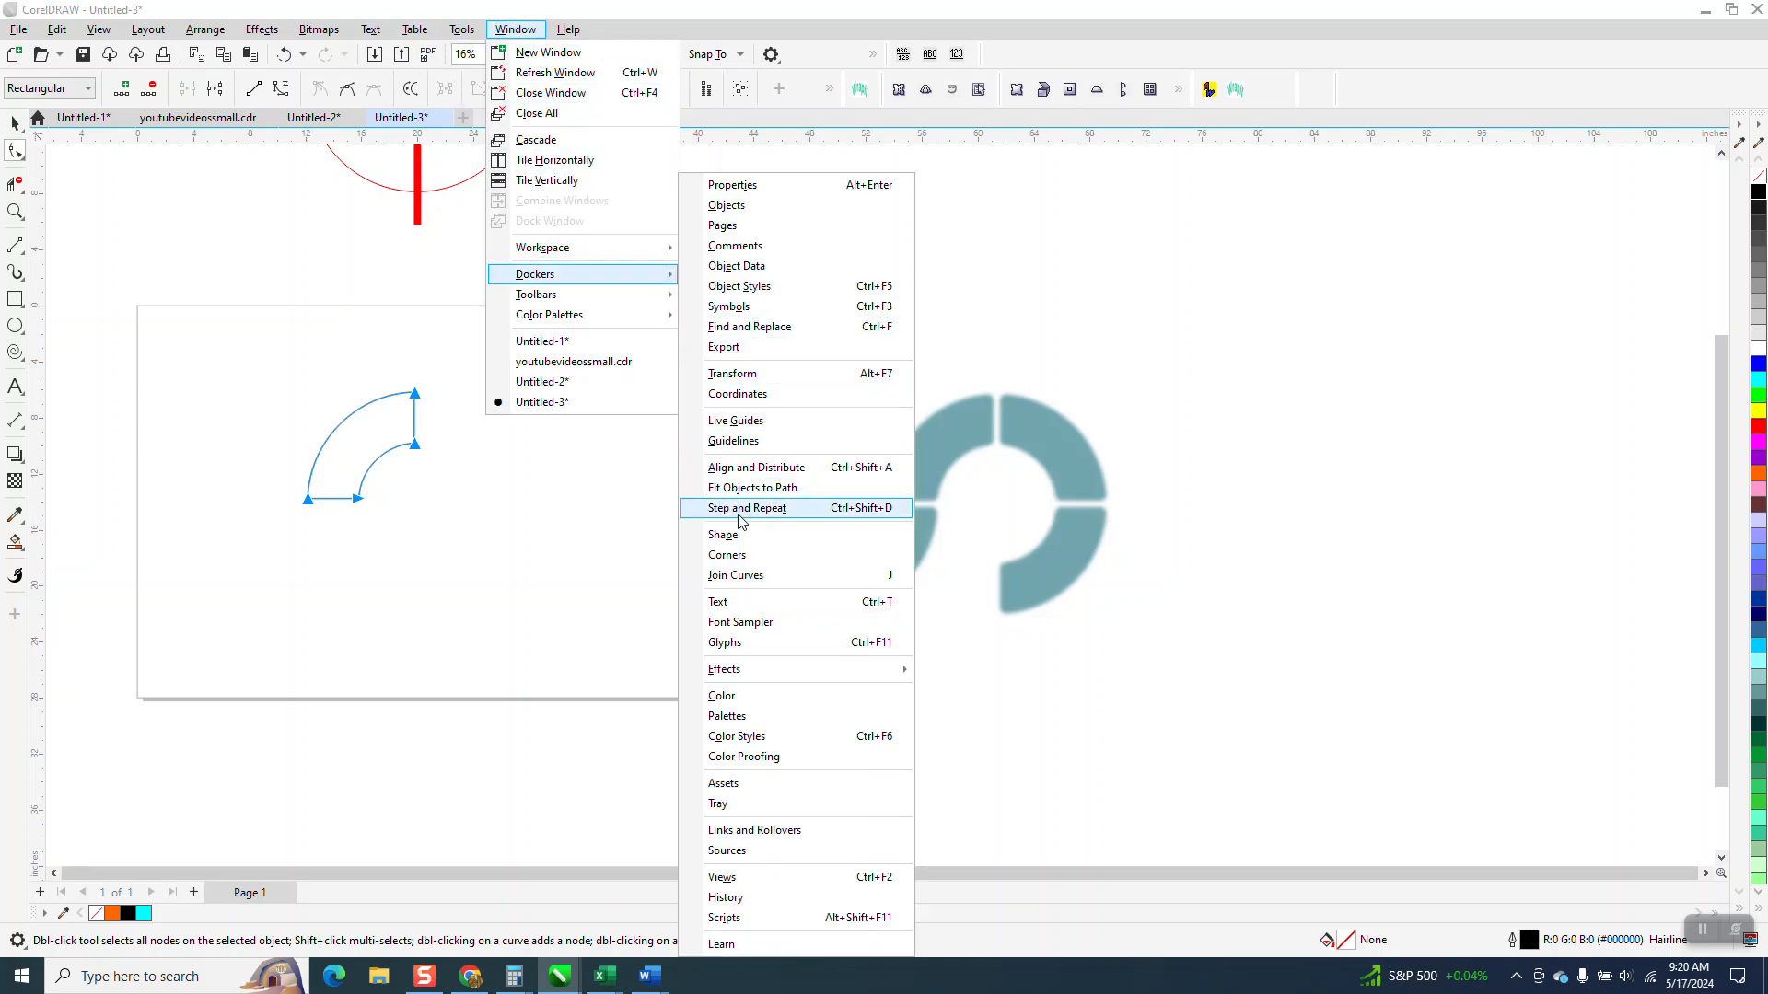
pyautogui.click(739, 552)
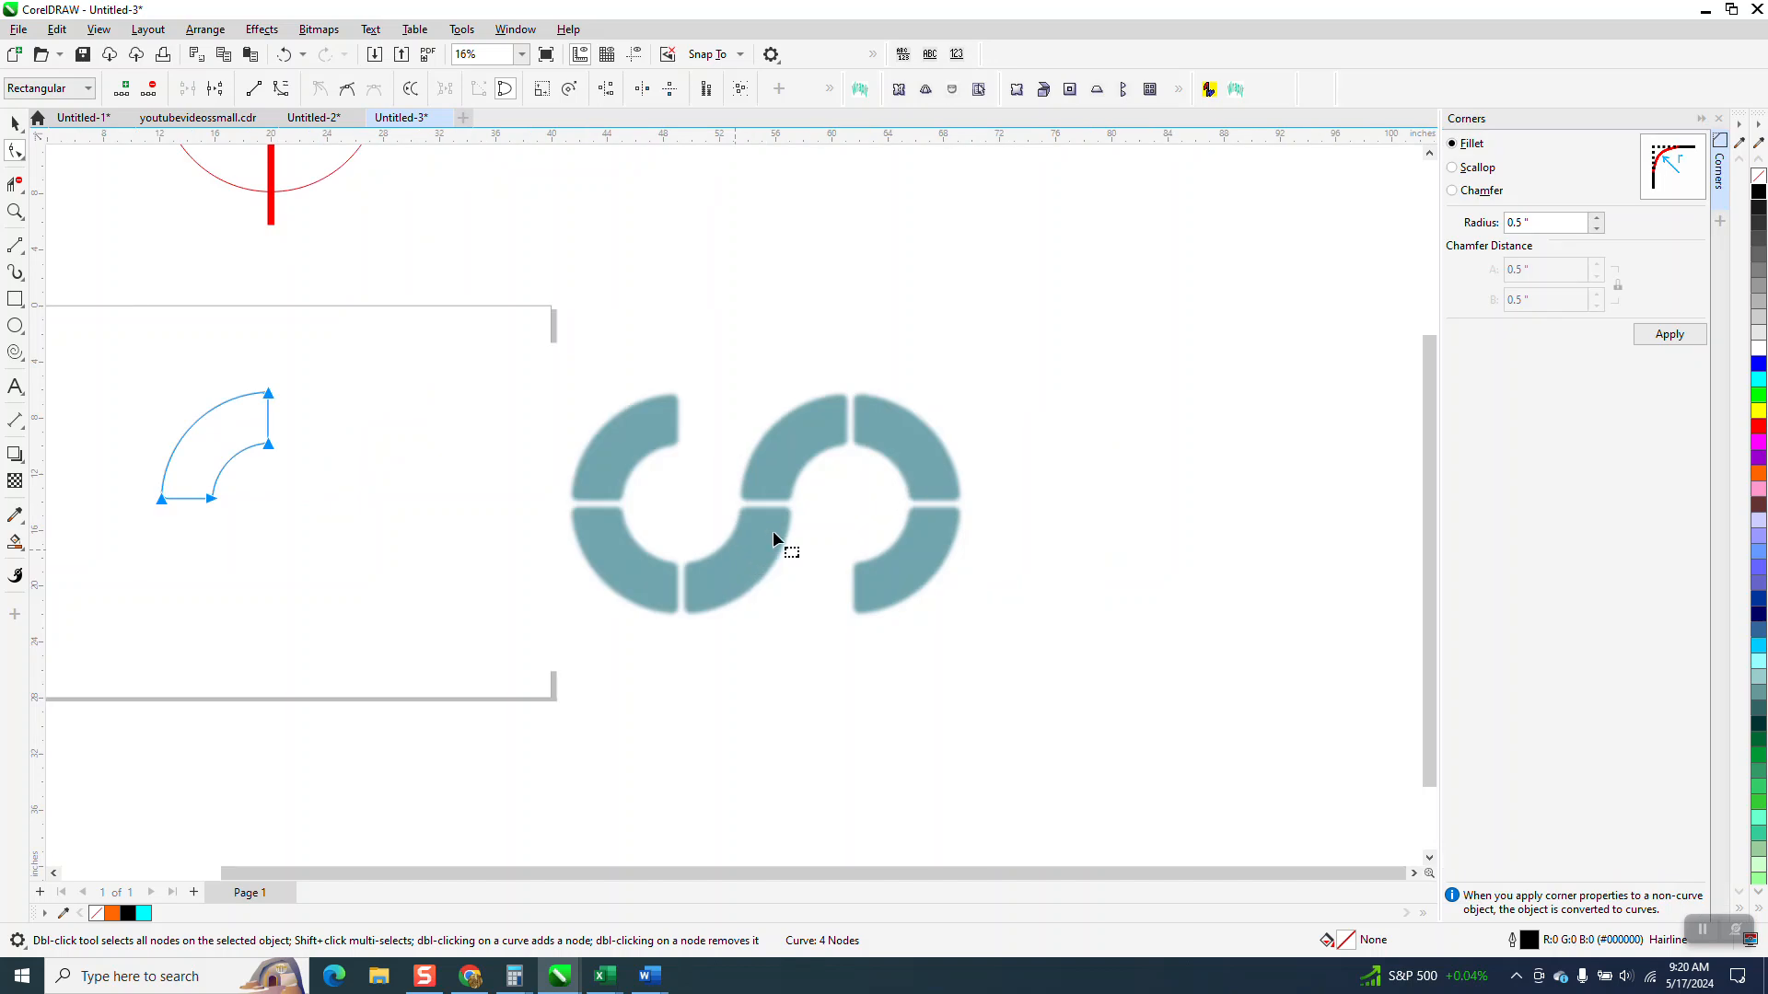
# Step: Try filleting the segment's four corners with a 0.5 in radius, inspect the shape, and undo the fillet
pyautogui.click(1666, 335)
pyautogui.click(15, 211)
pyautogui.moveTo(95, 356); pyautogui.dragTo(363, 523)
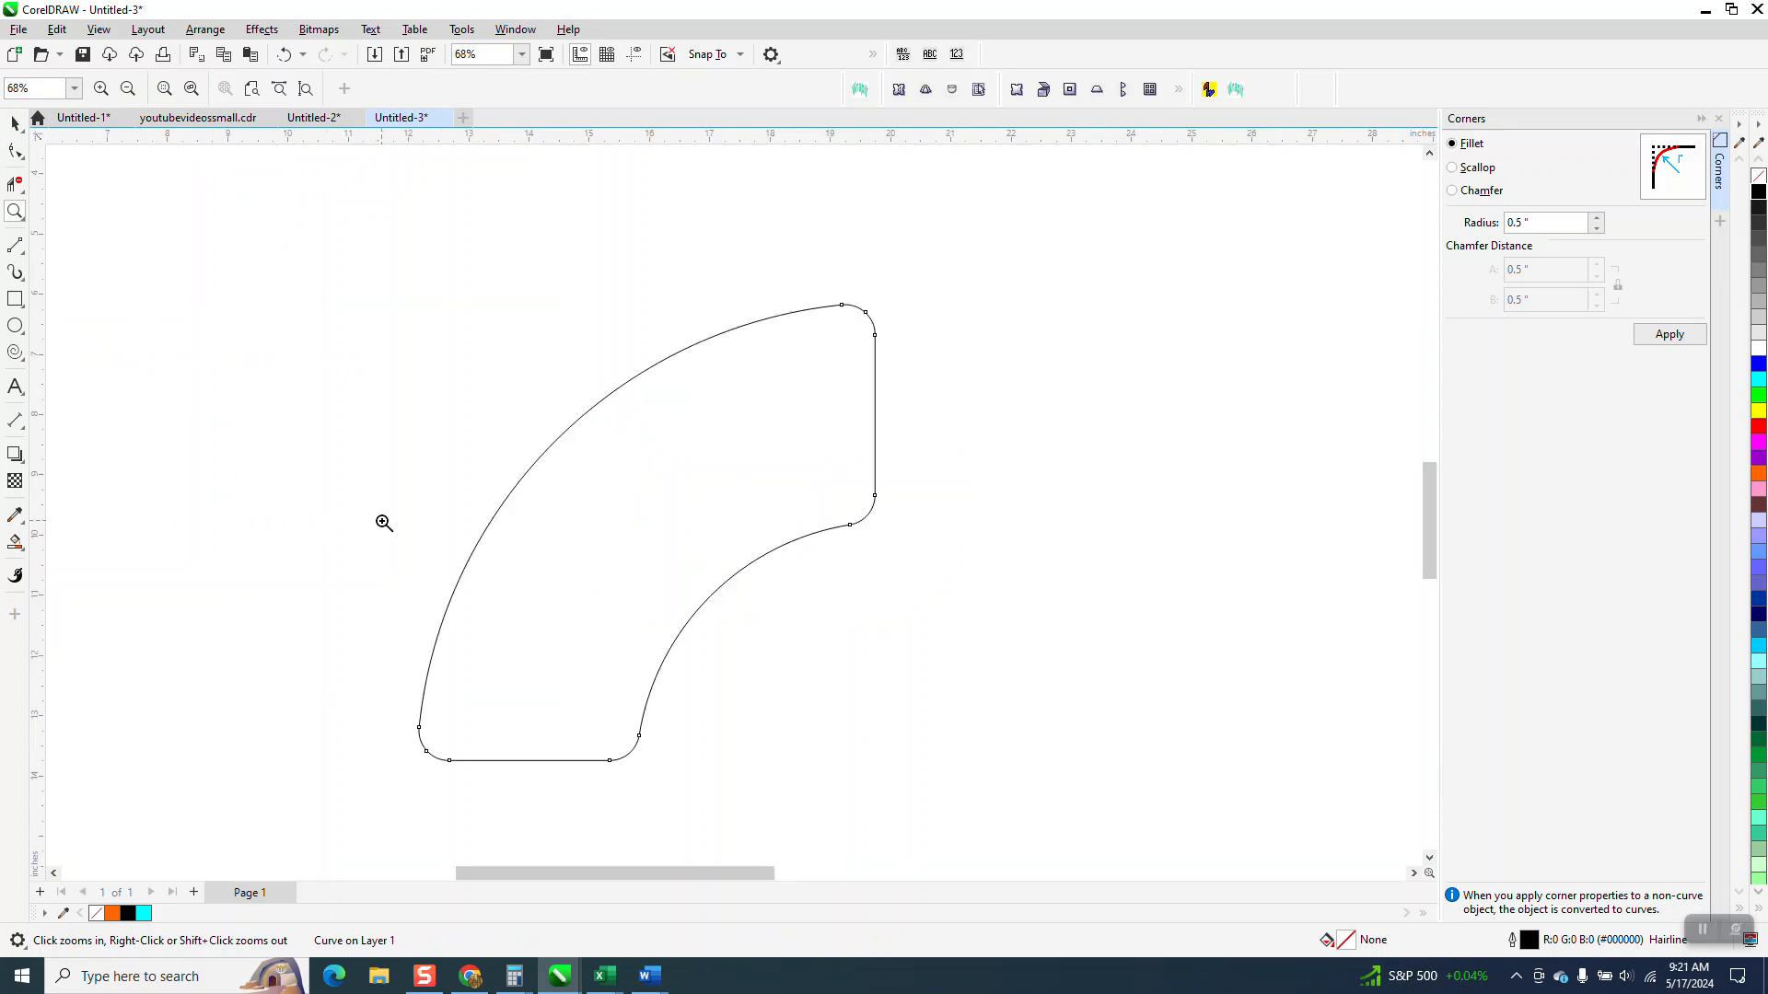
pyautogui.scroll(-3, 384, 523)
pyautogui.click(14, 122)
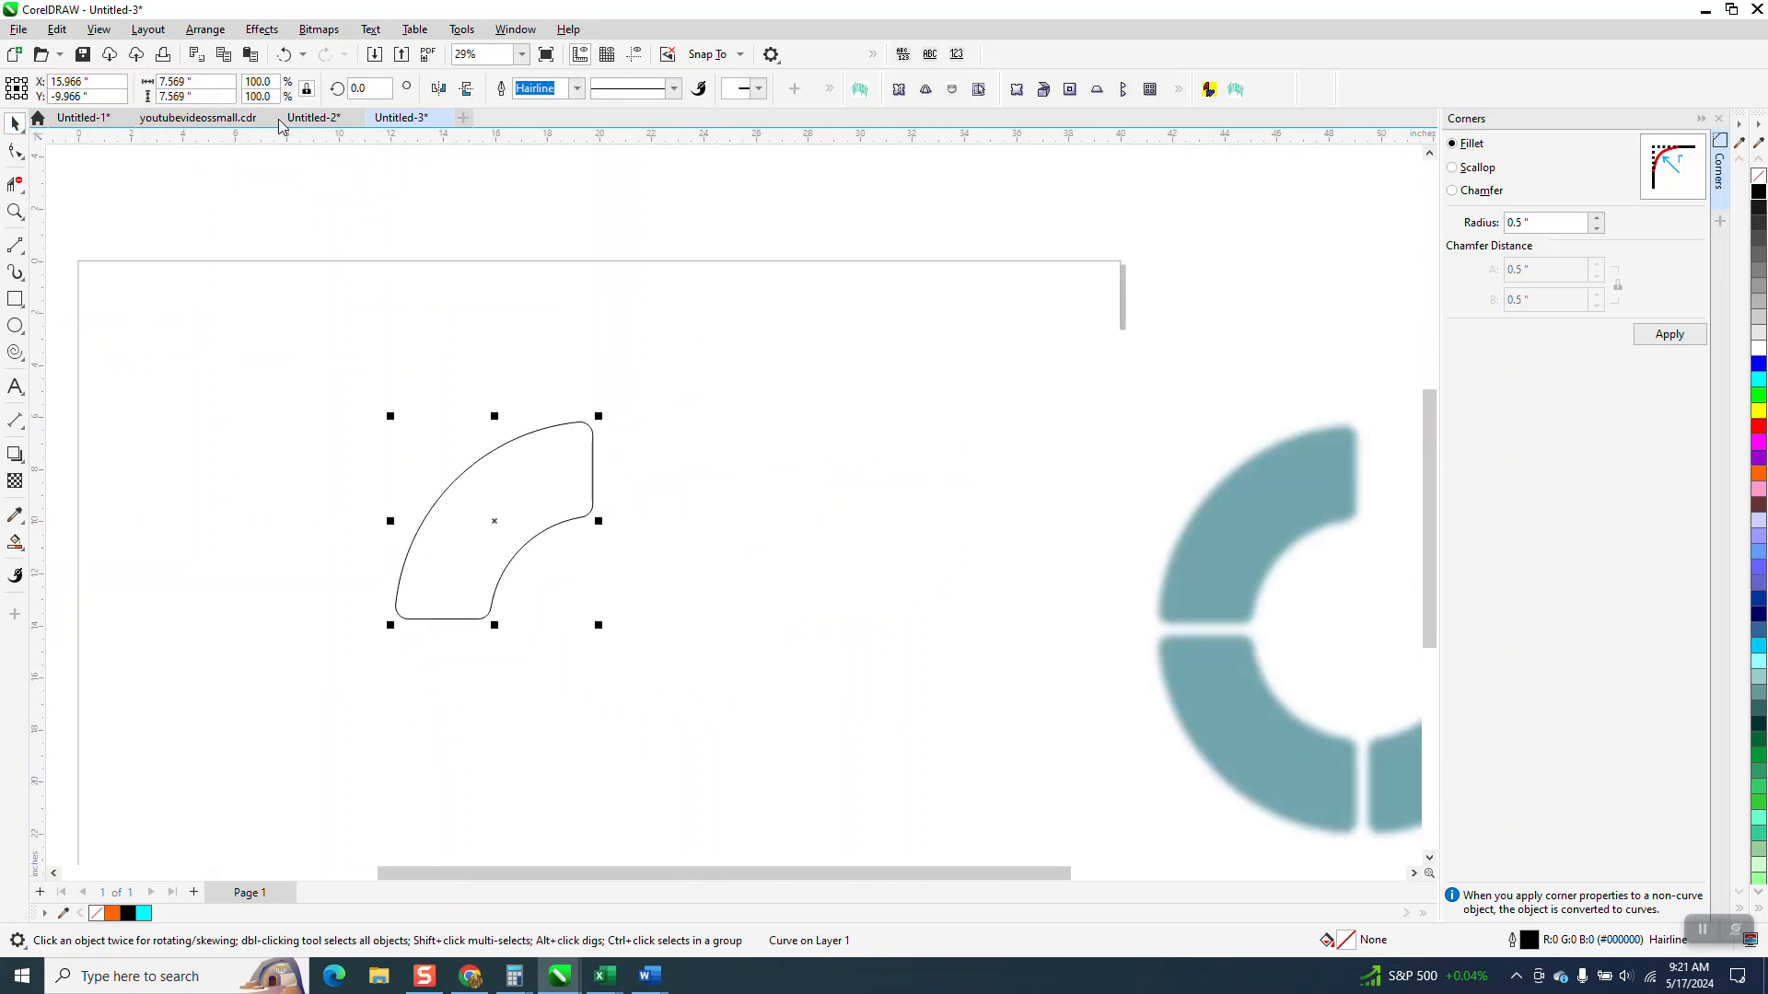
pyautogui.click(286, 54)
# Step: Fillet the segment's four corners with a 0.4 in radius
pyautogui.moveTo(1538, 224); pyautogui.dragTo(1415, 252)
pyautogui.write('.')
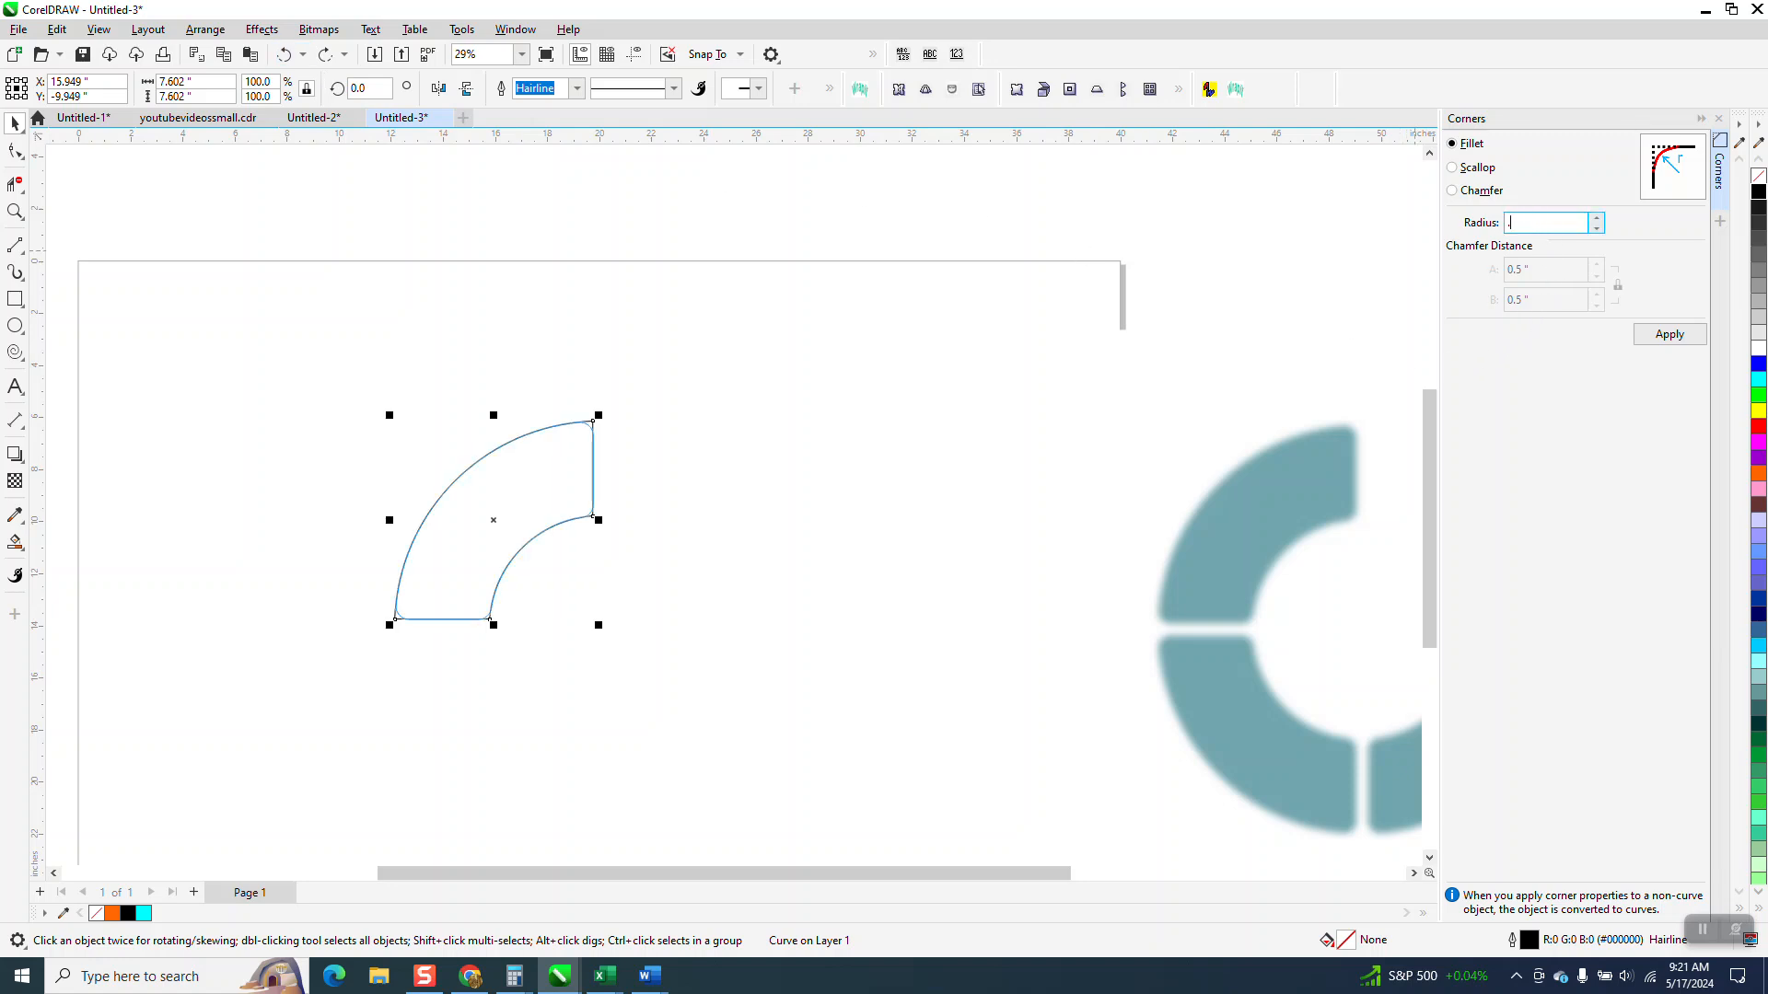
pyautogui.write('4')
pyautogui.click(1670, 334)
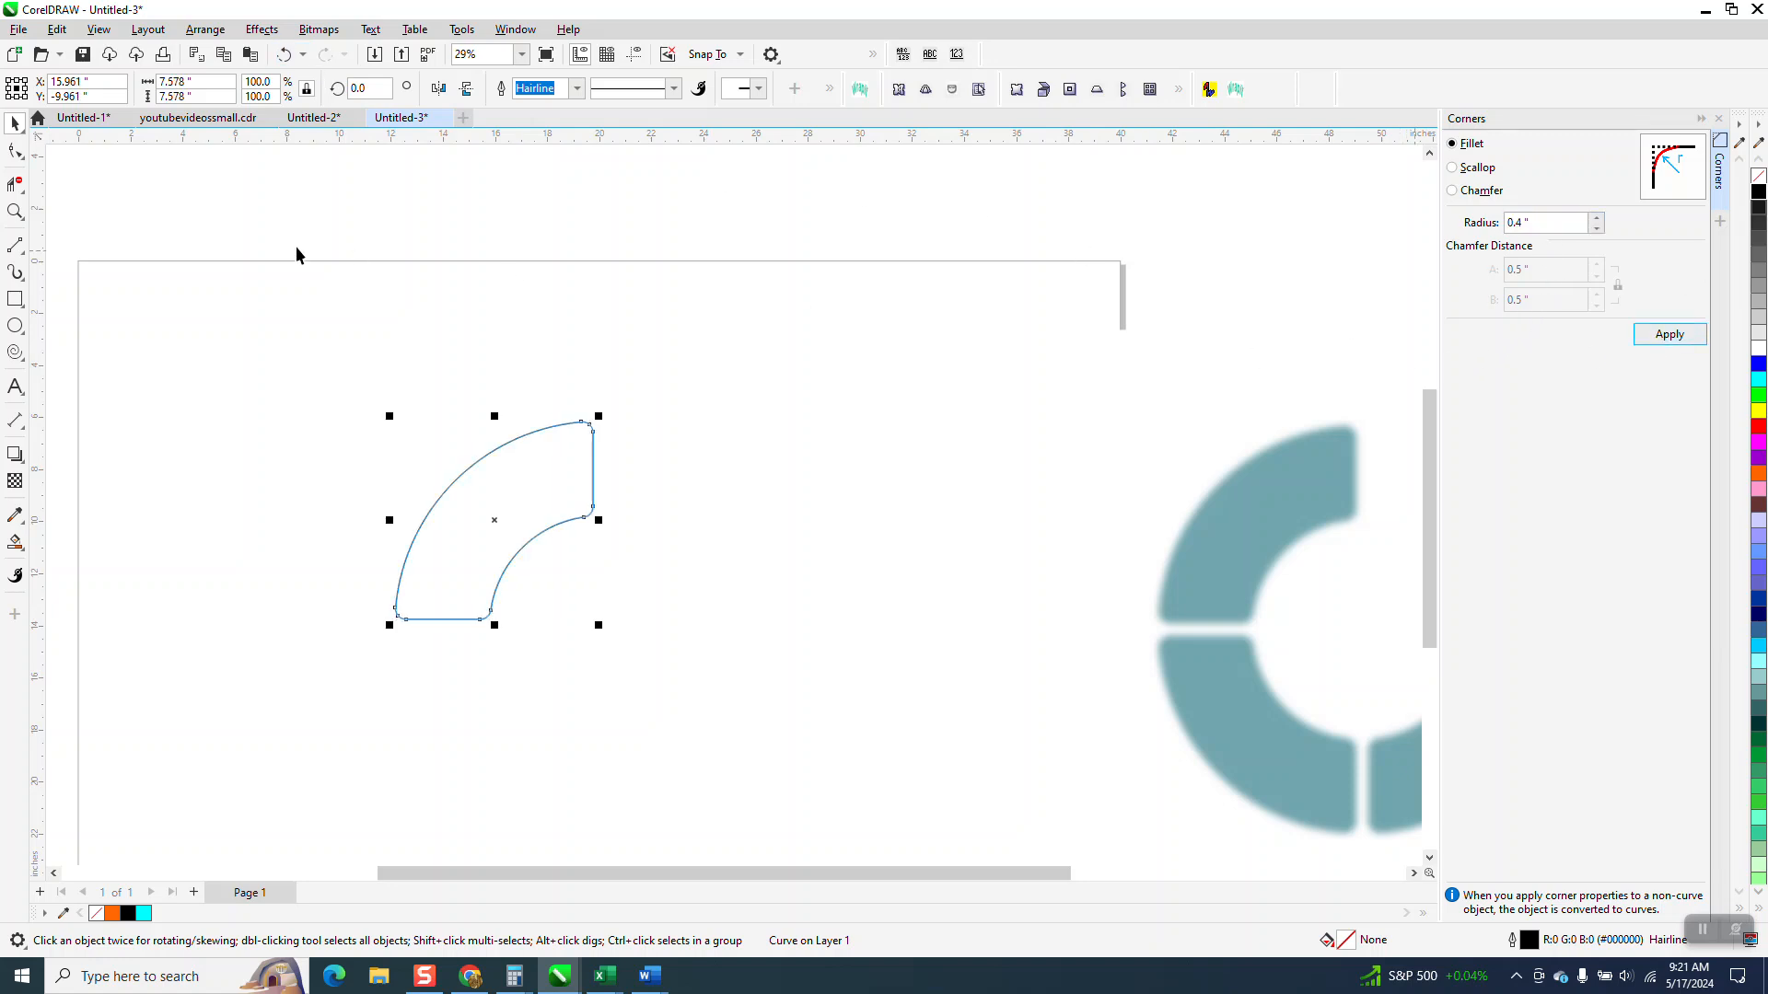
pyautogui.scroll(-1, 534, 290)
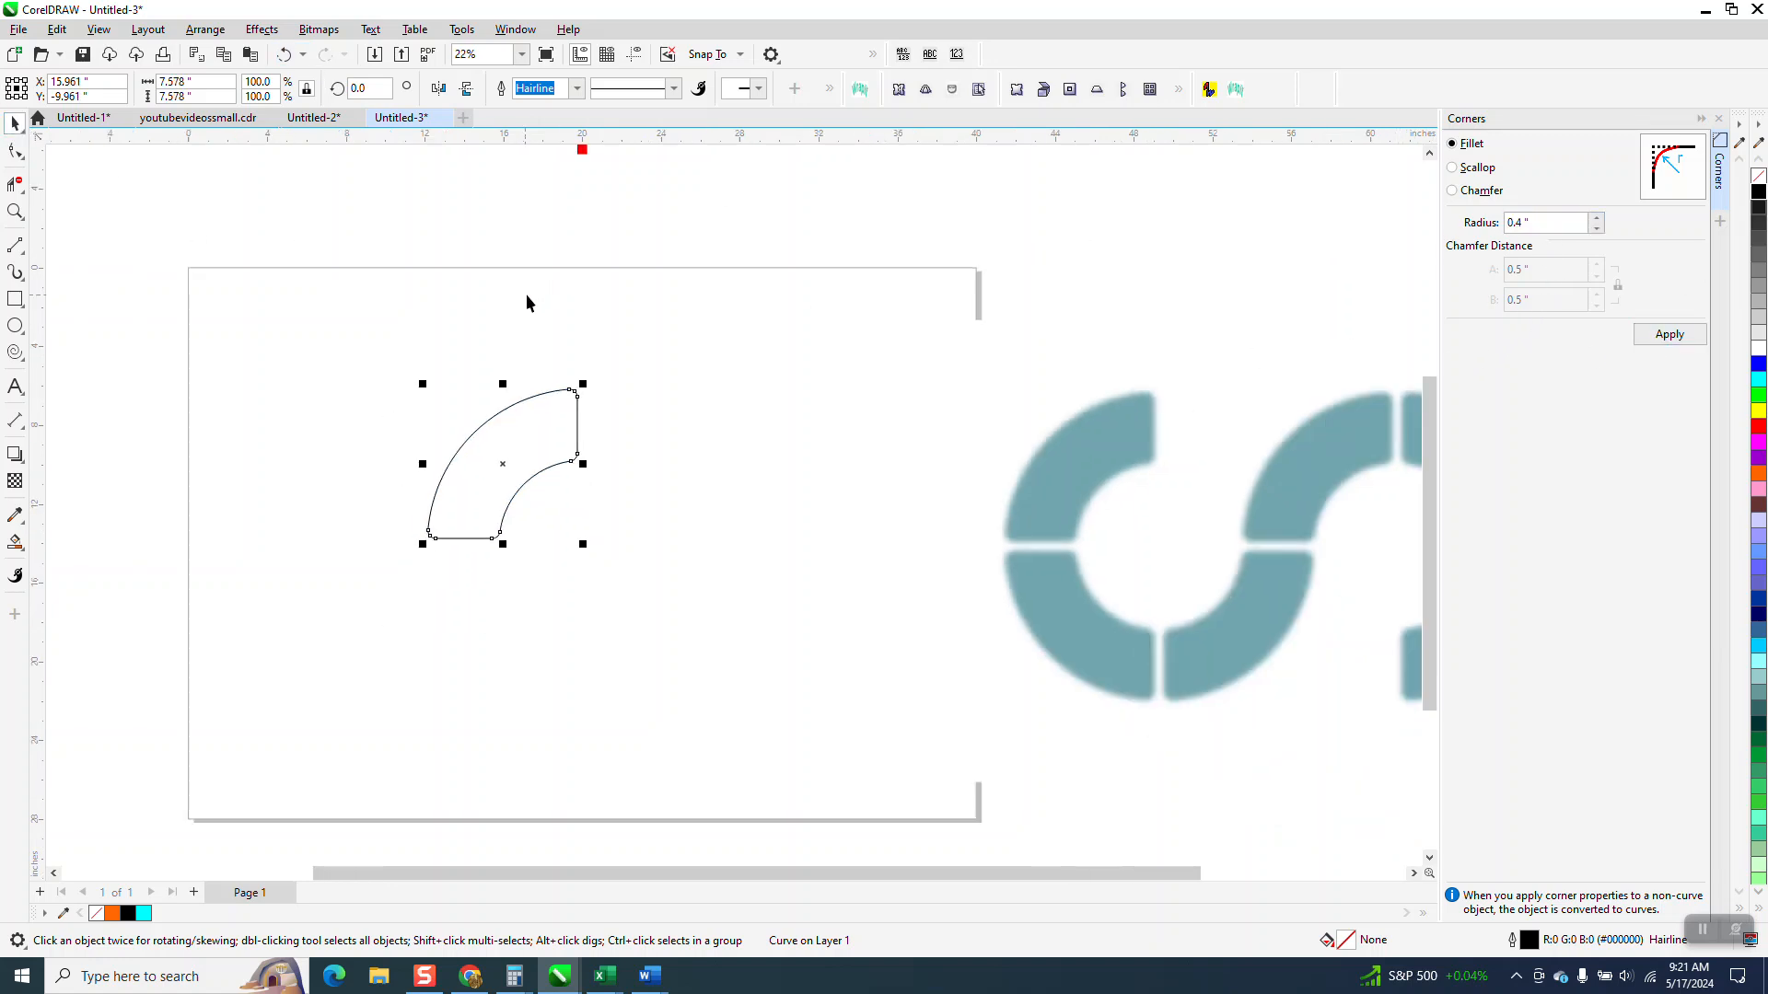
# Step: Show the guidelines that cross at the ring's centre beside the outlined segment
pyautogui.click(634, 65)
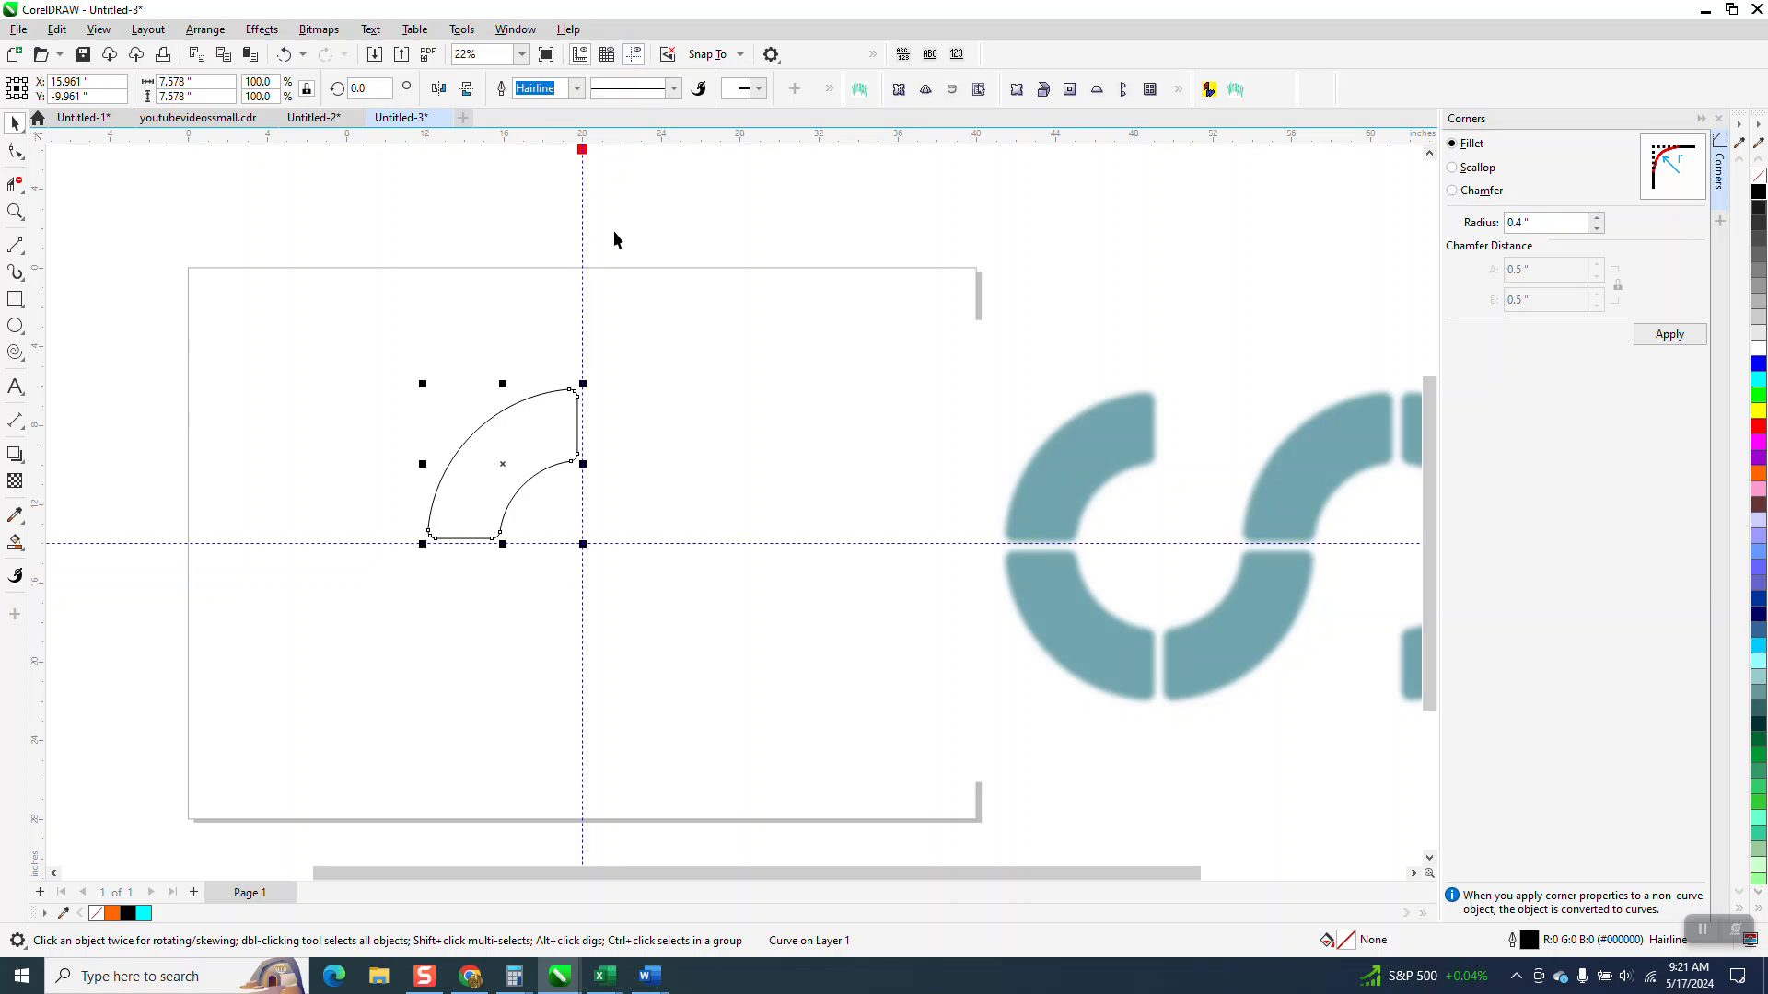
pyautogui.click(672, 246)
pyautogui.click(444, 476)
# Step: Smart-fill the rounded segment with the teal (#71A5AE) sampled from the reference bitmap
pyautogui.click(20, 549)
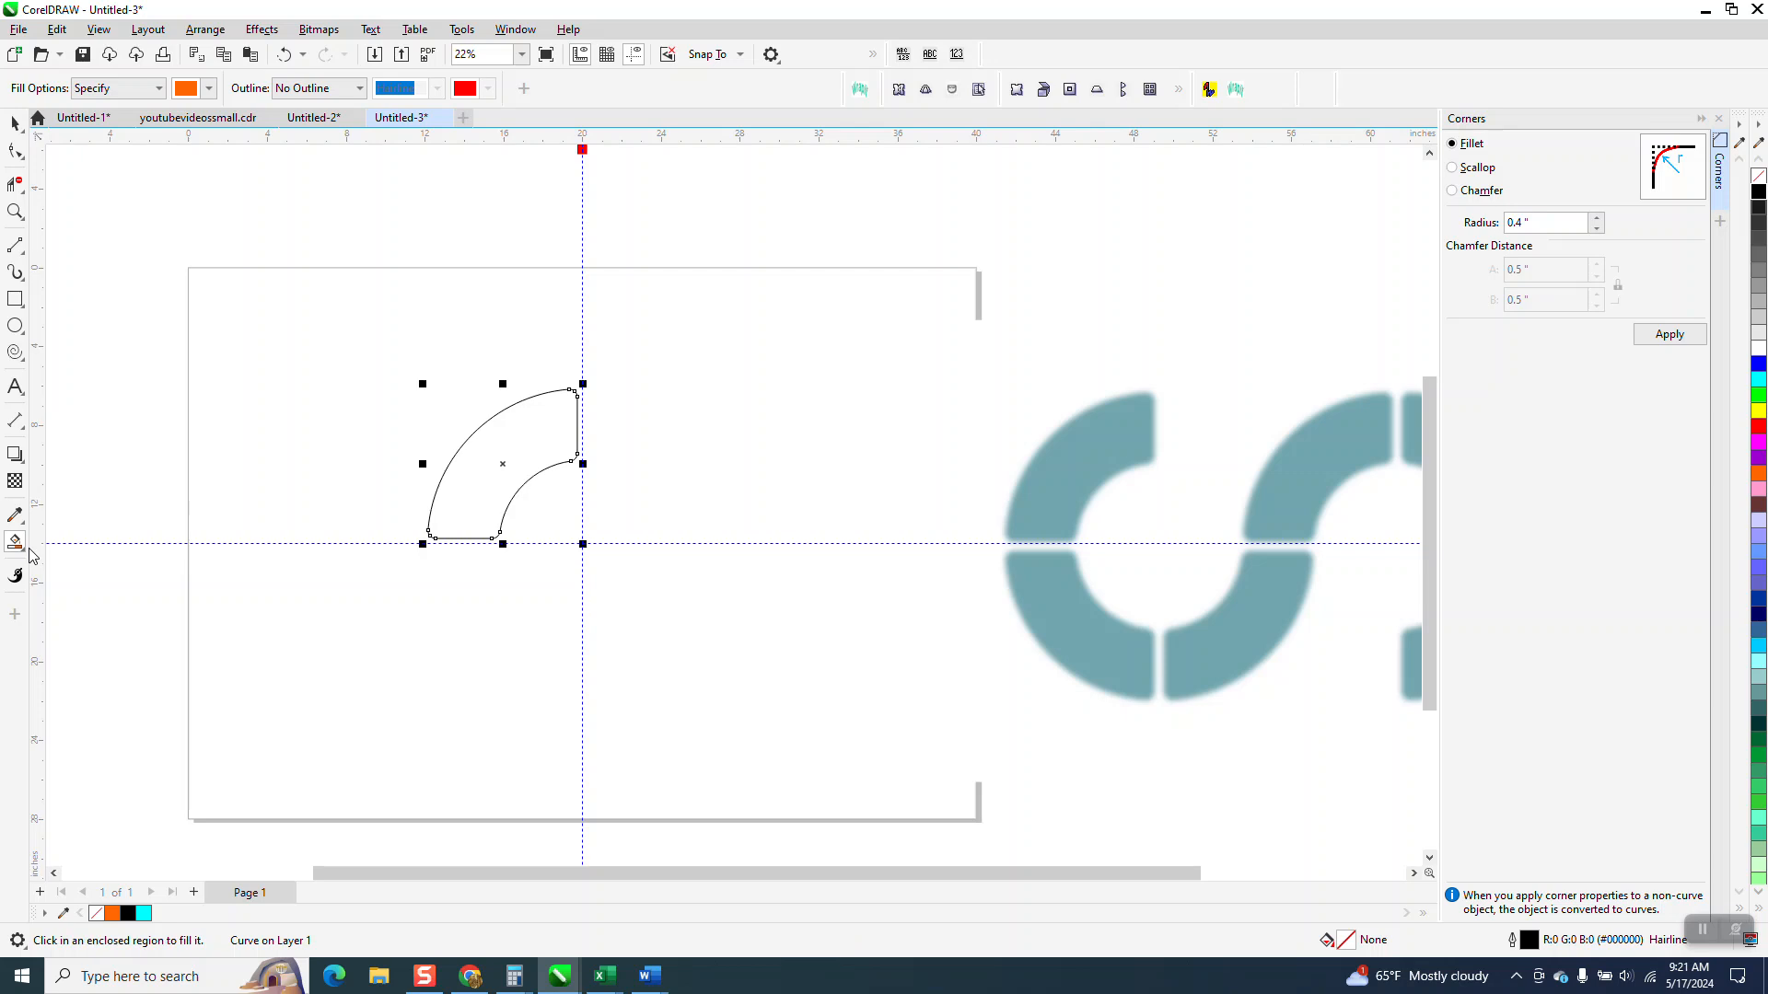
pyautogui.click(24, 554)
pyautogui.click(53, 564)
pyautogui.click(209, 88)
pyautogui.click(363, 388)
pyautogui.click(1047, 520)
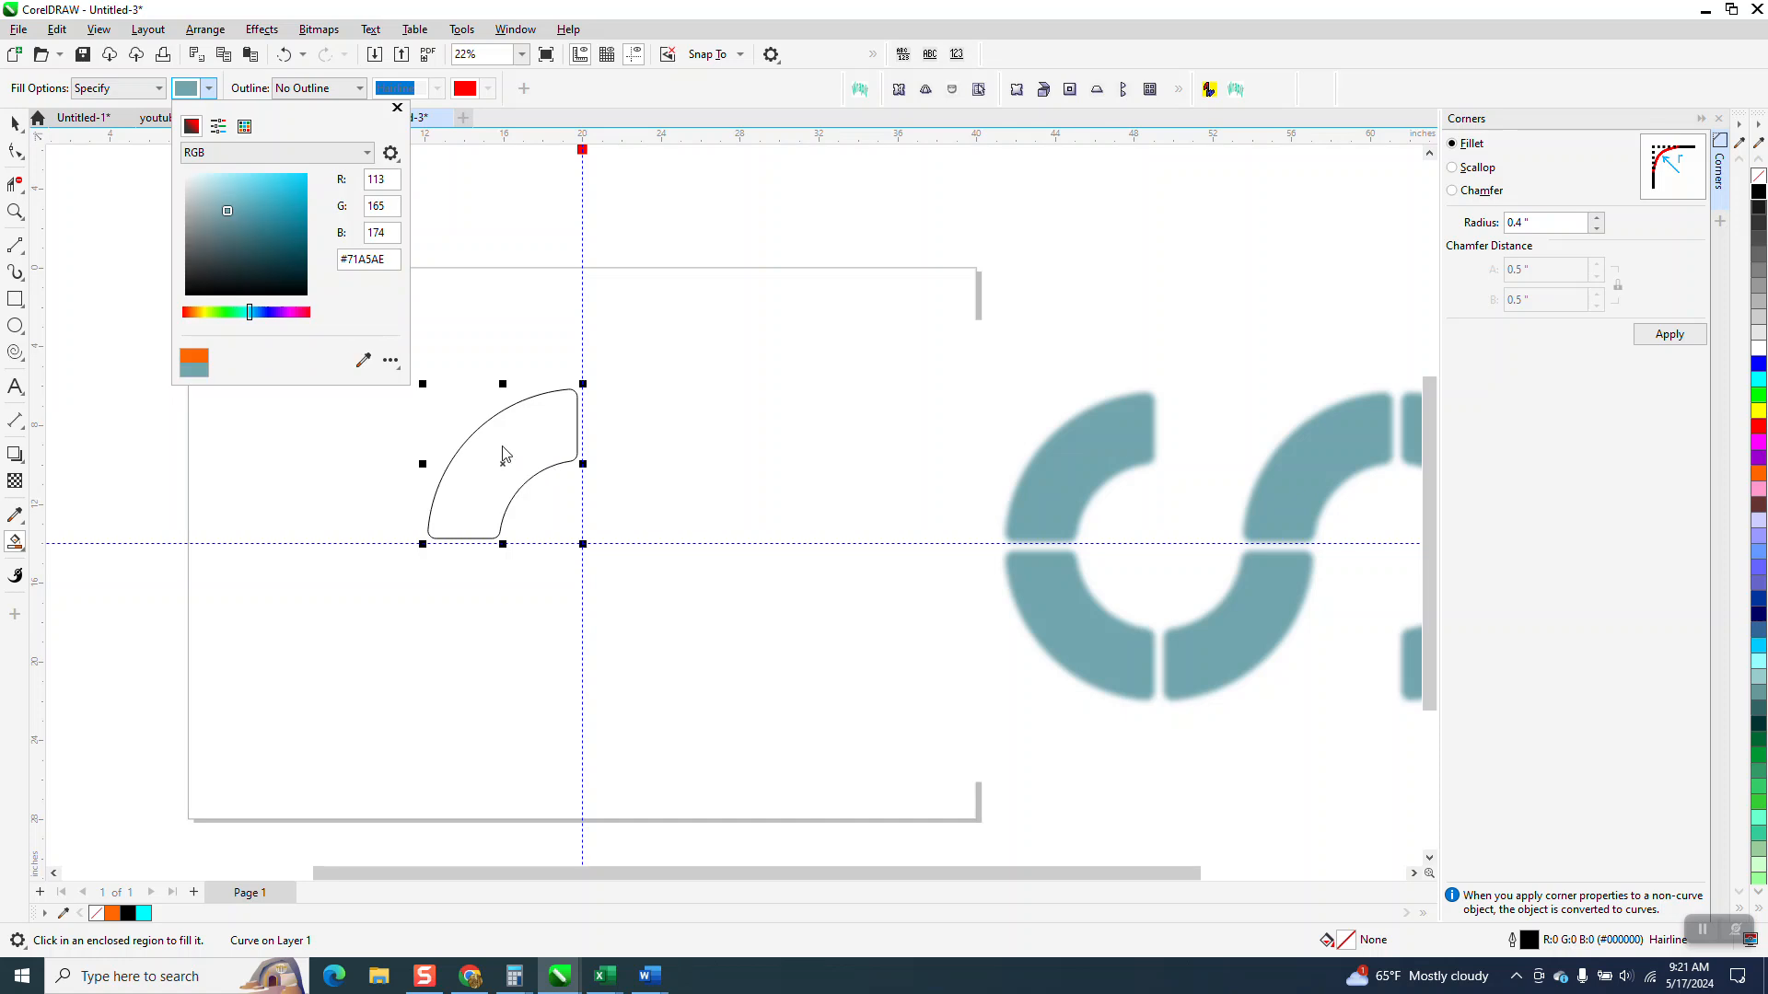
pyautogui.click(501, 451)
pyautogui.click(505, 438)
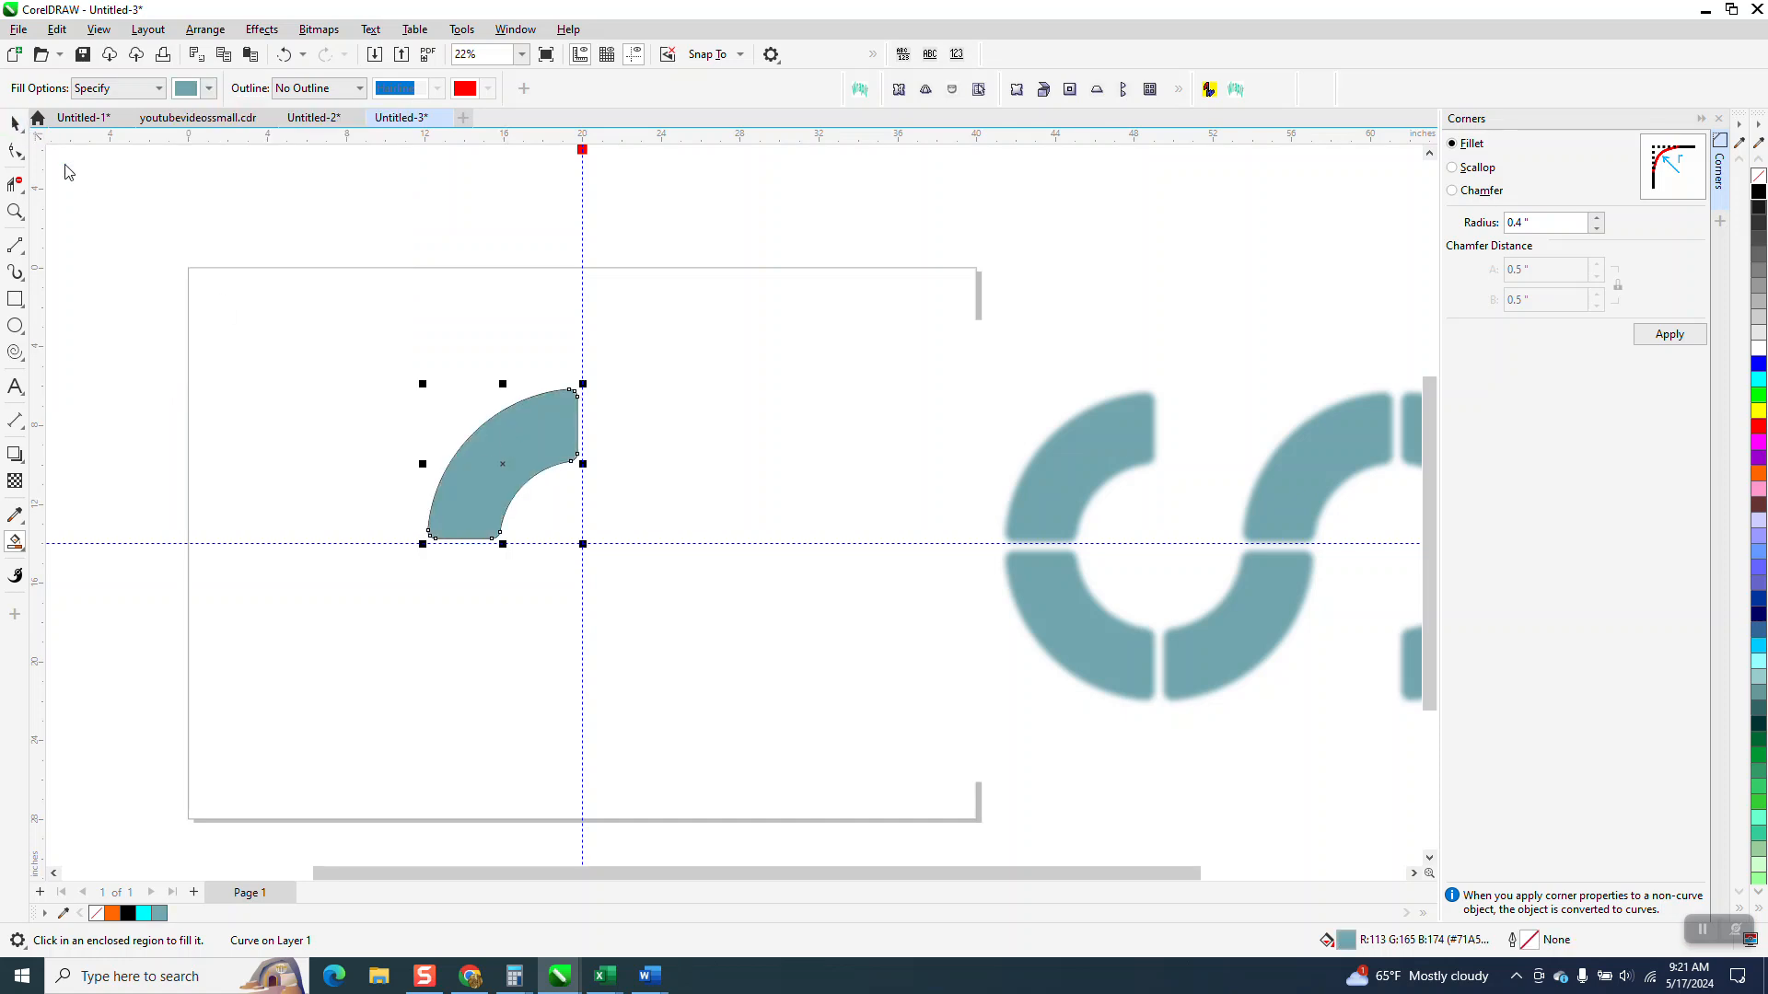
# Step: Set the segment's rotation centre on the guideline intersection and add two copies, each rotated a further 90°, to form three quarters of the ring
pyautogui.click(15, 122)
pyautogui.scroll(-1, 564, 402)
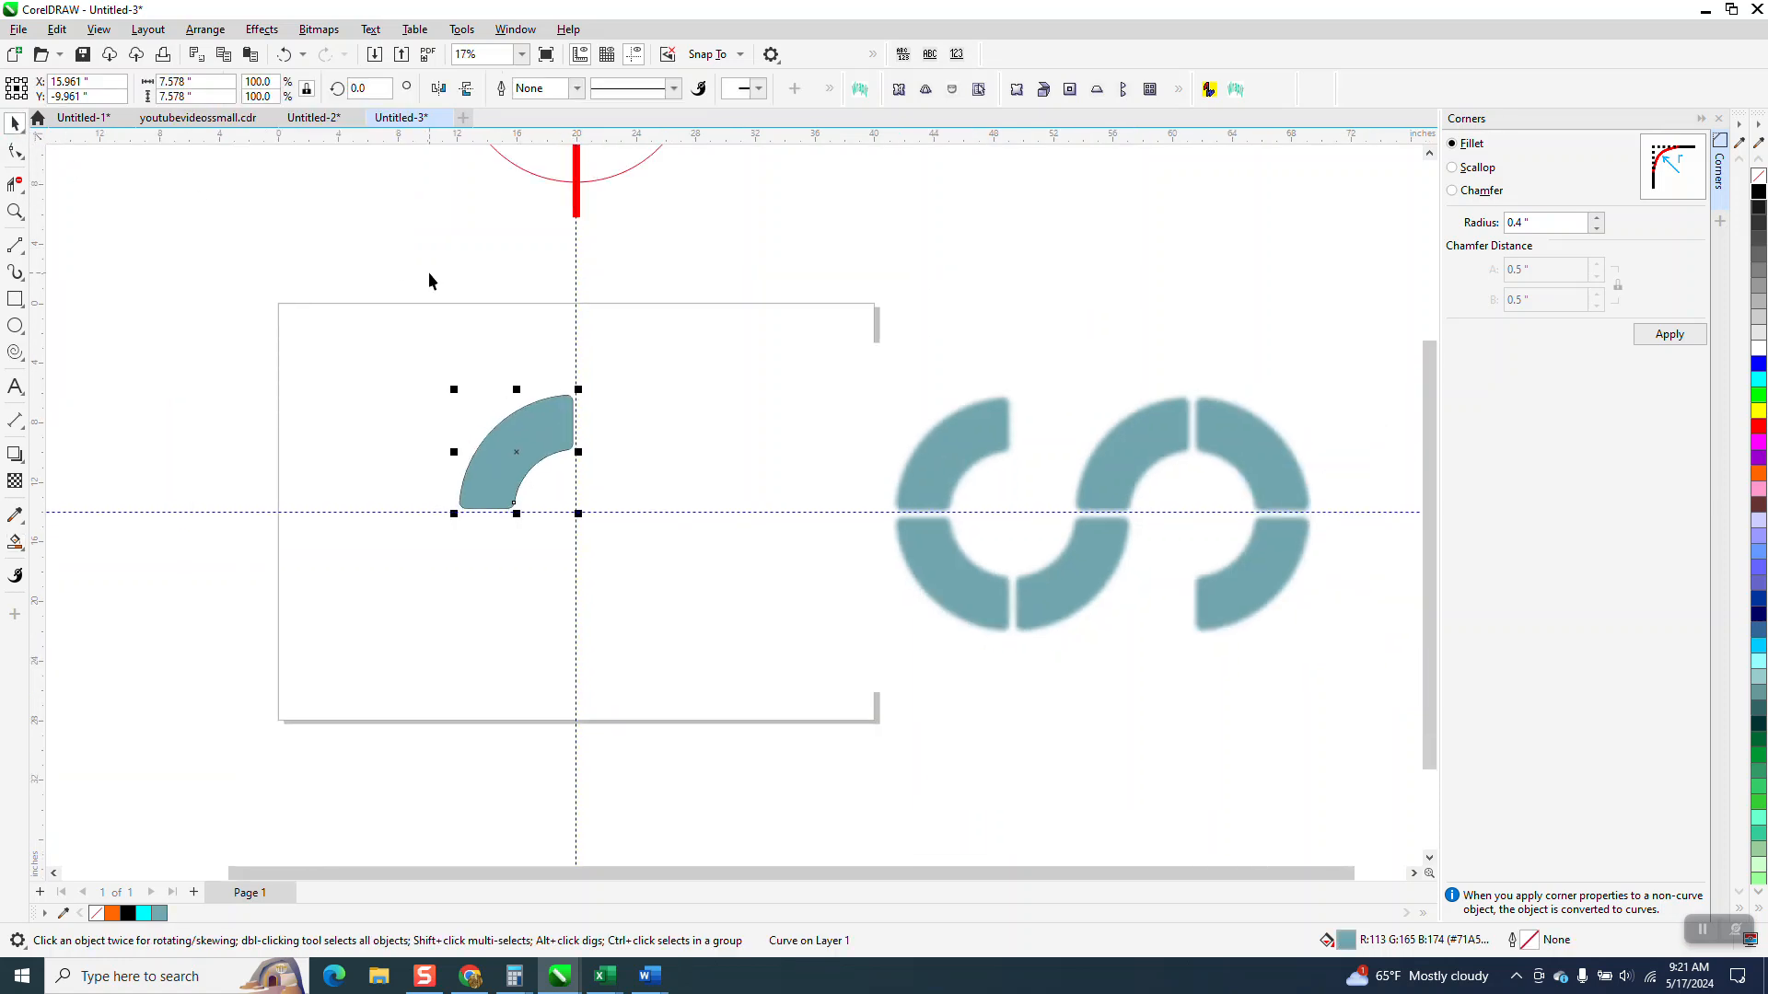
pyautogui.click(557, 468)
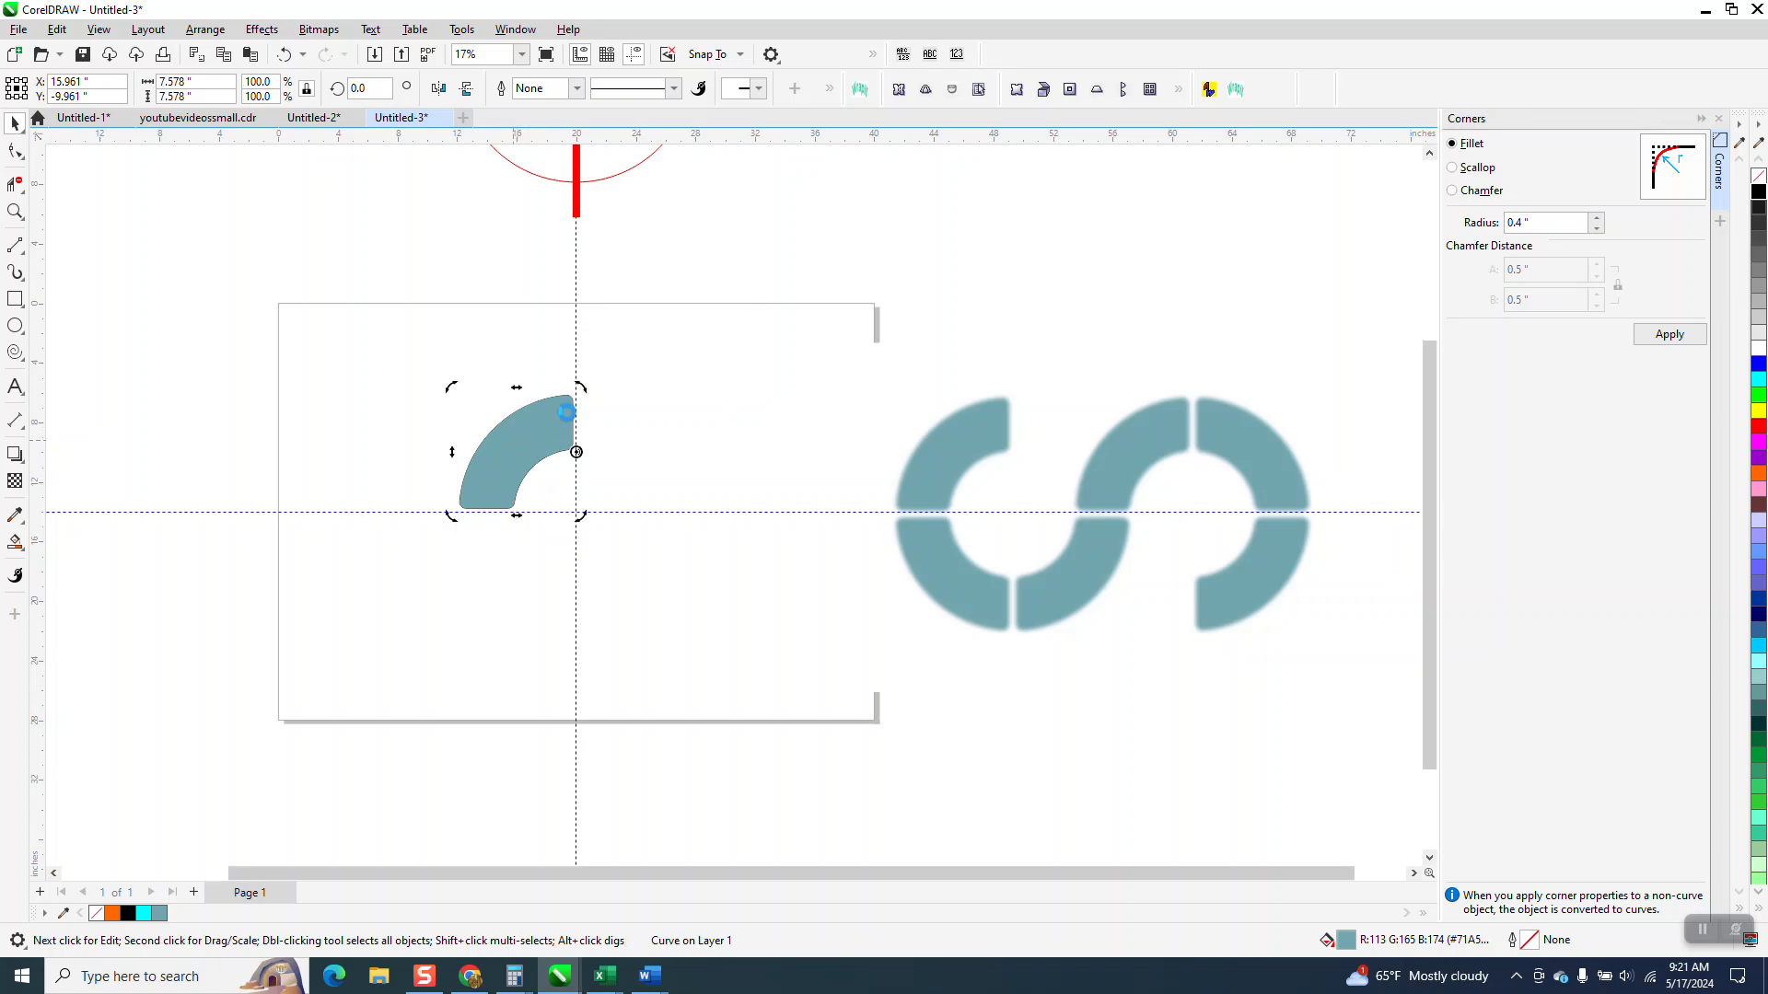
pyautogui.click(542, 439)
pyautogui.click(540, 432)
pyautogui.write('90')
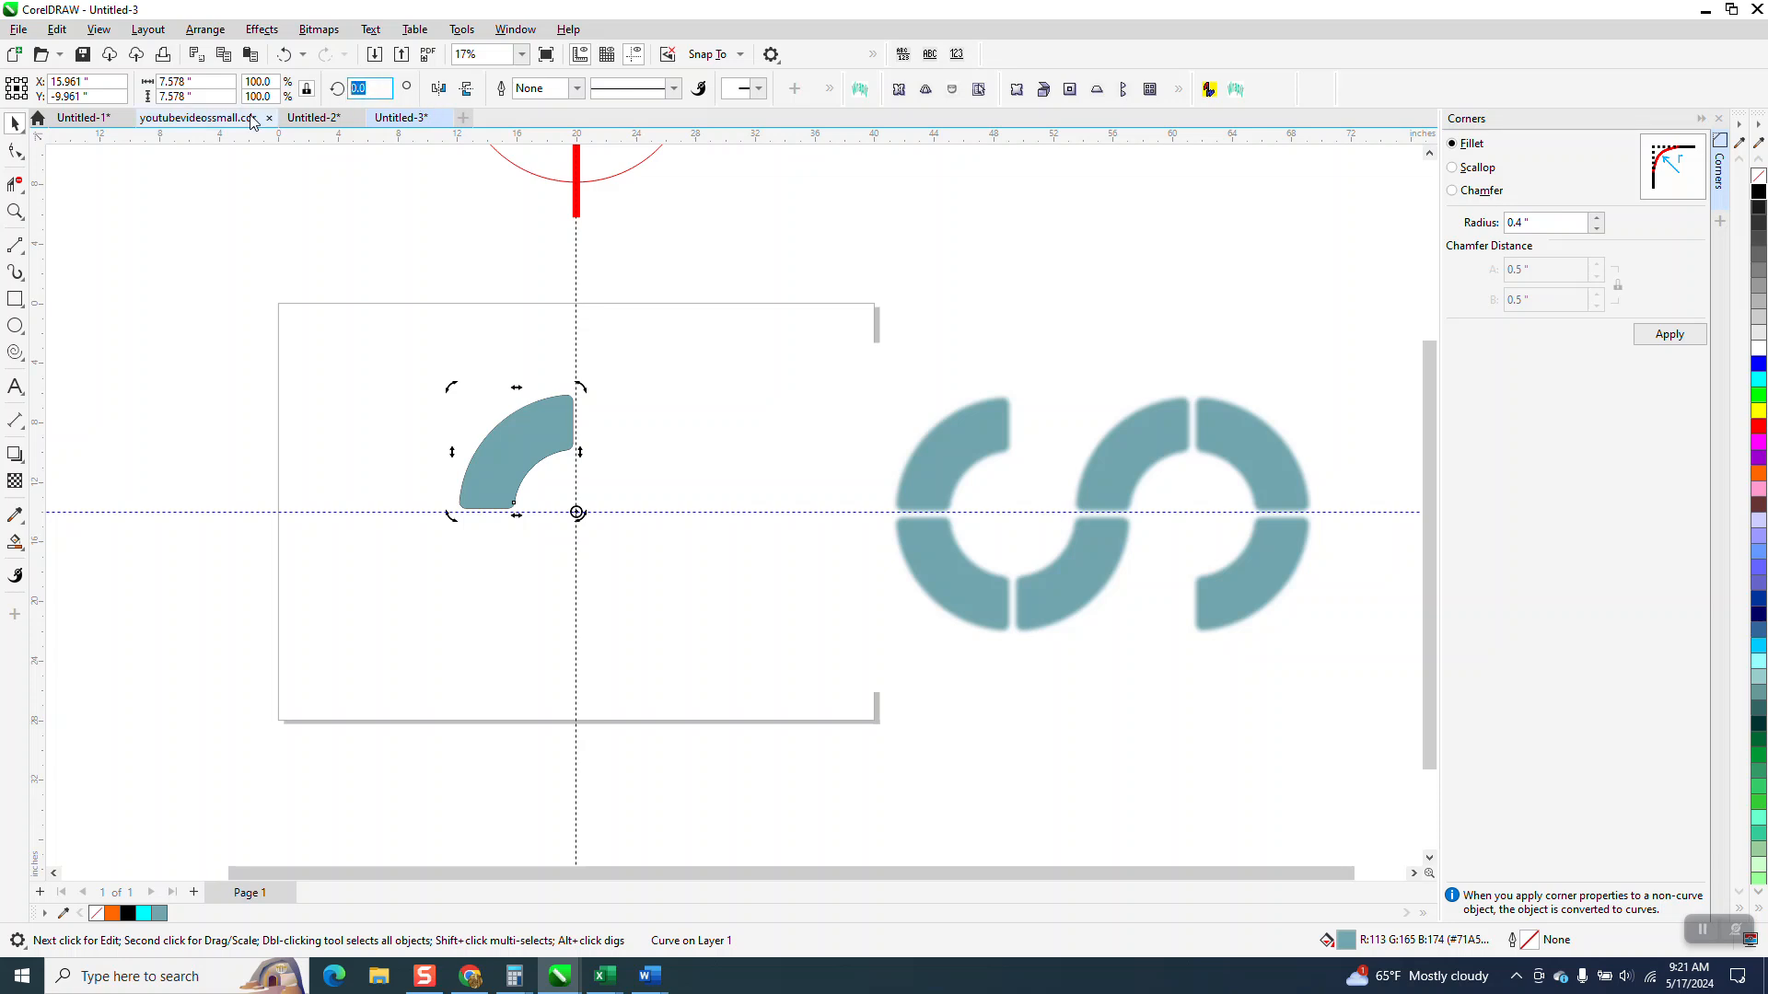
pyautogui.press('Return')
pyautogui.hotkey('ctrl', 'r')
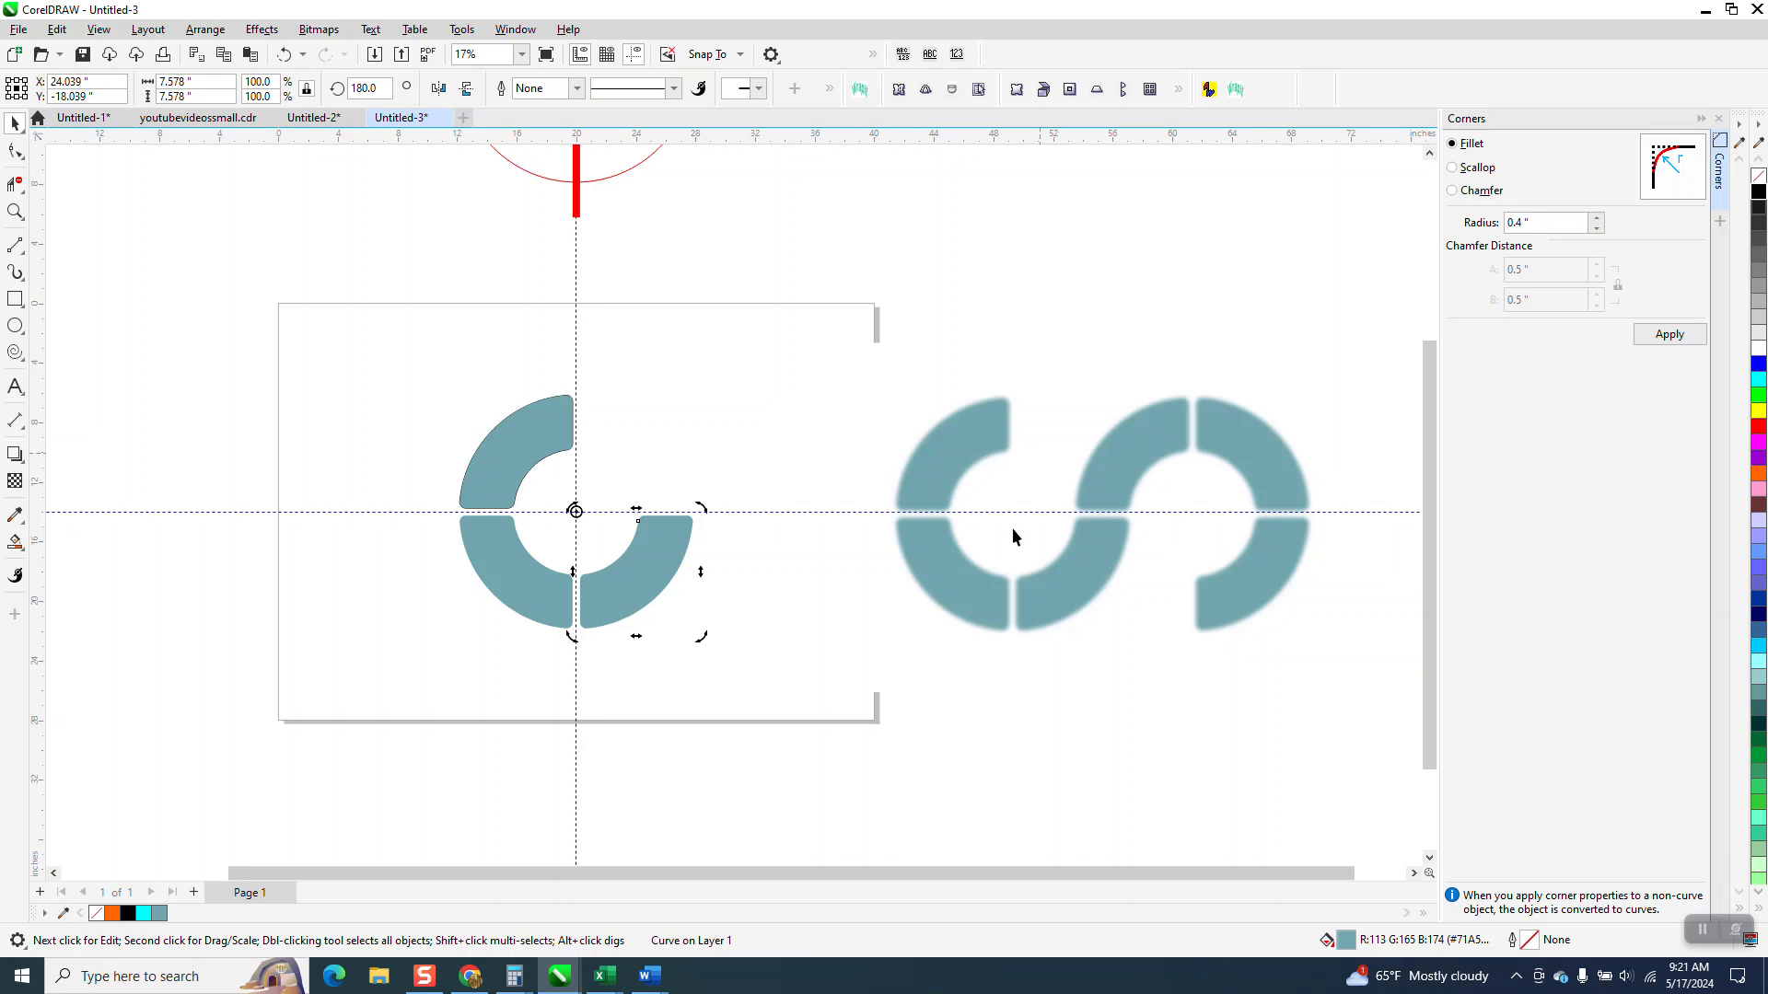
# Step: Group the ring segments and place a copy, mirrored horizontally and vertically, to the right as the second half of the S
pyautogui.moveTo(370, 315); pyautogui.dragTo(793, 712)
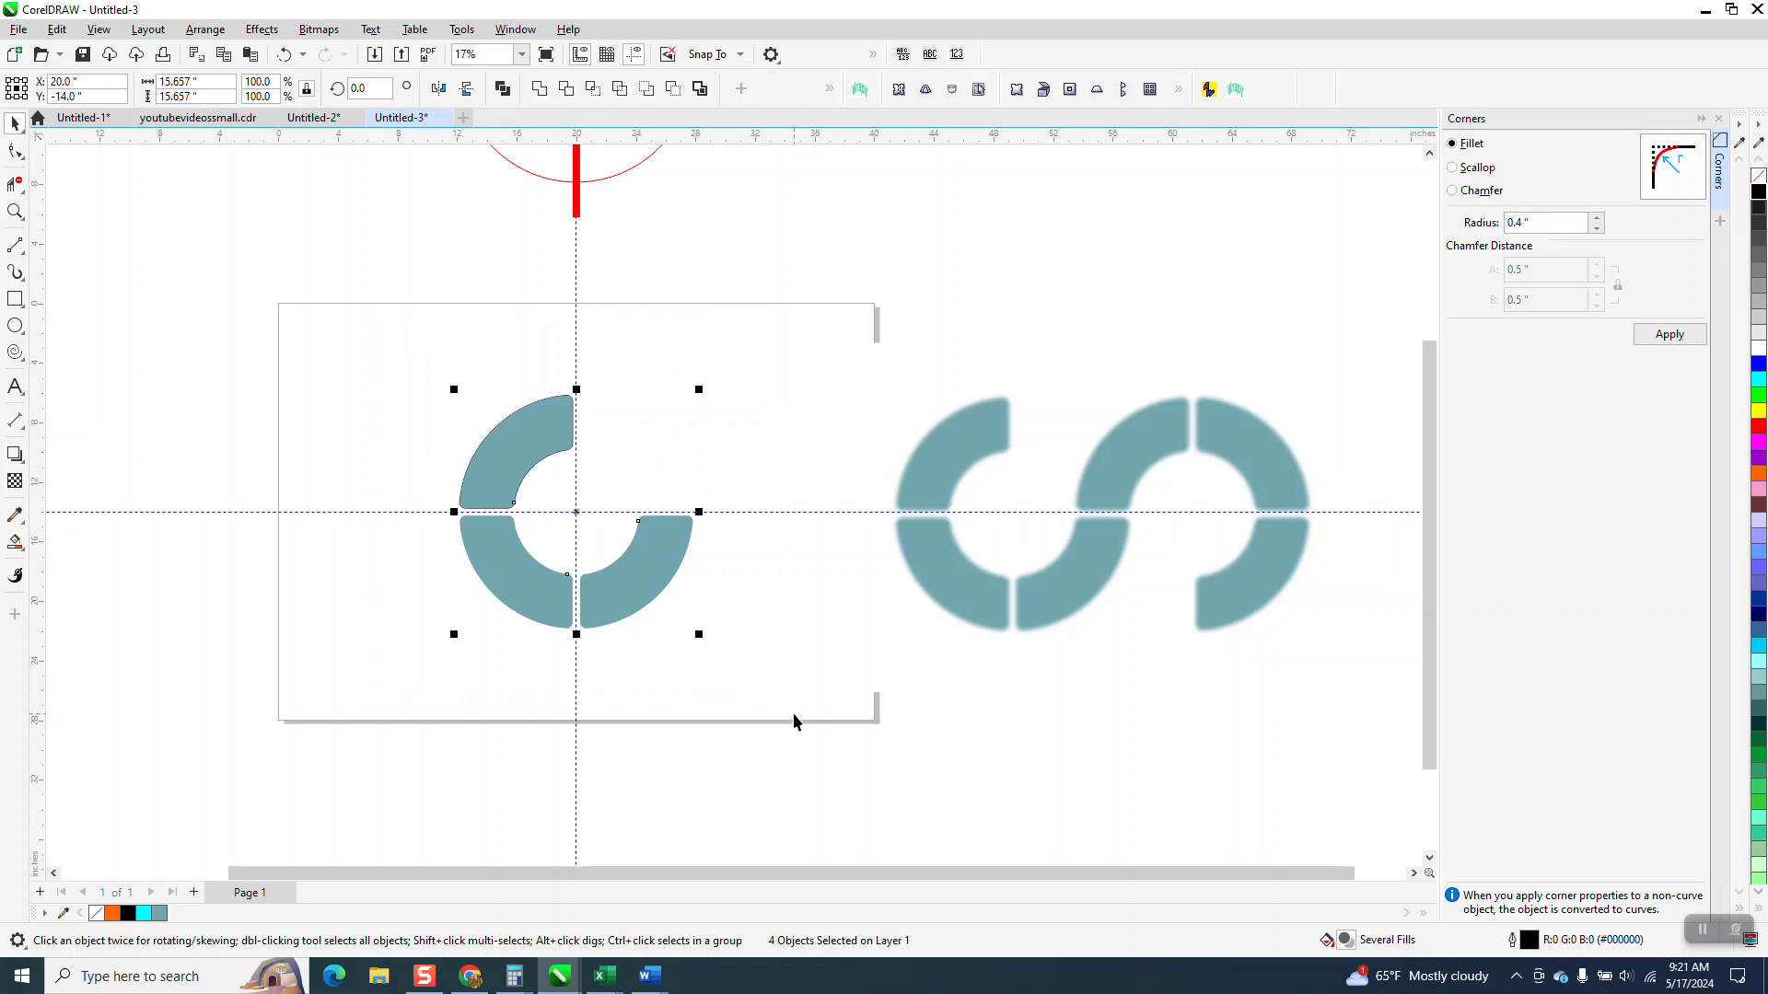
pyautogui.hotkey('ctrl', 'g')
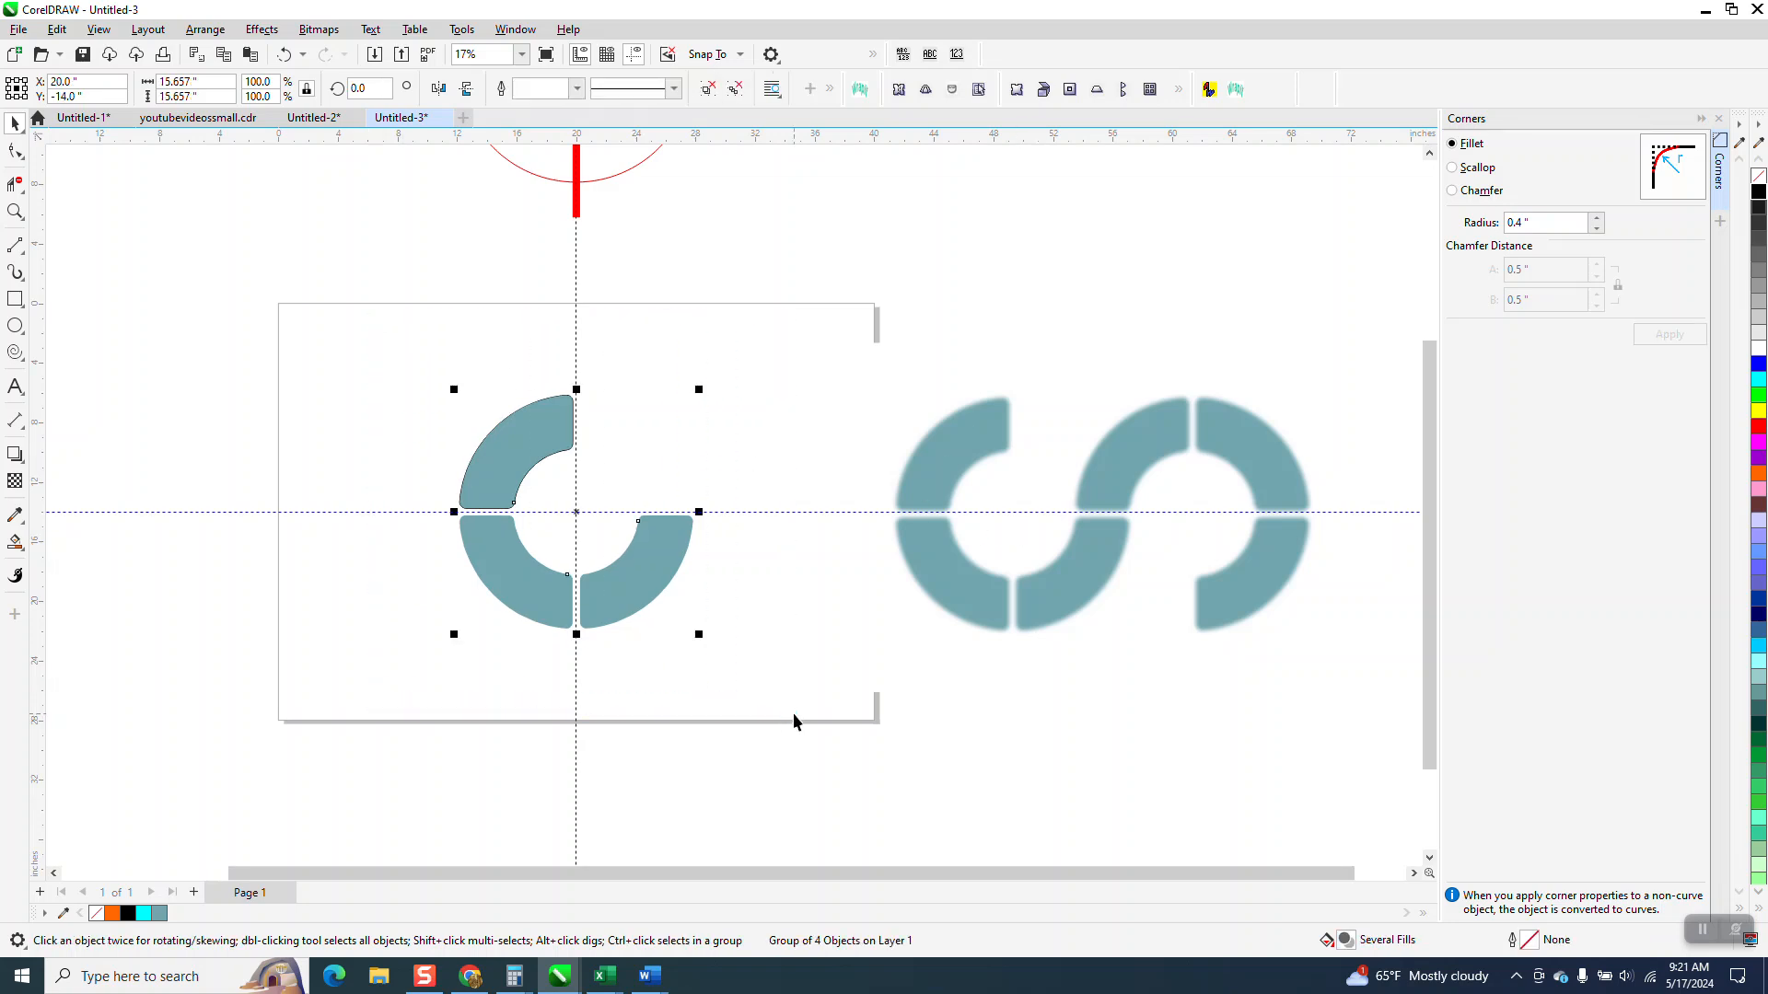
pyautogui.click(440, 89)
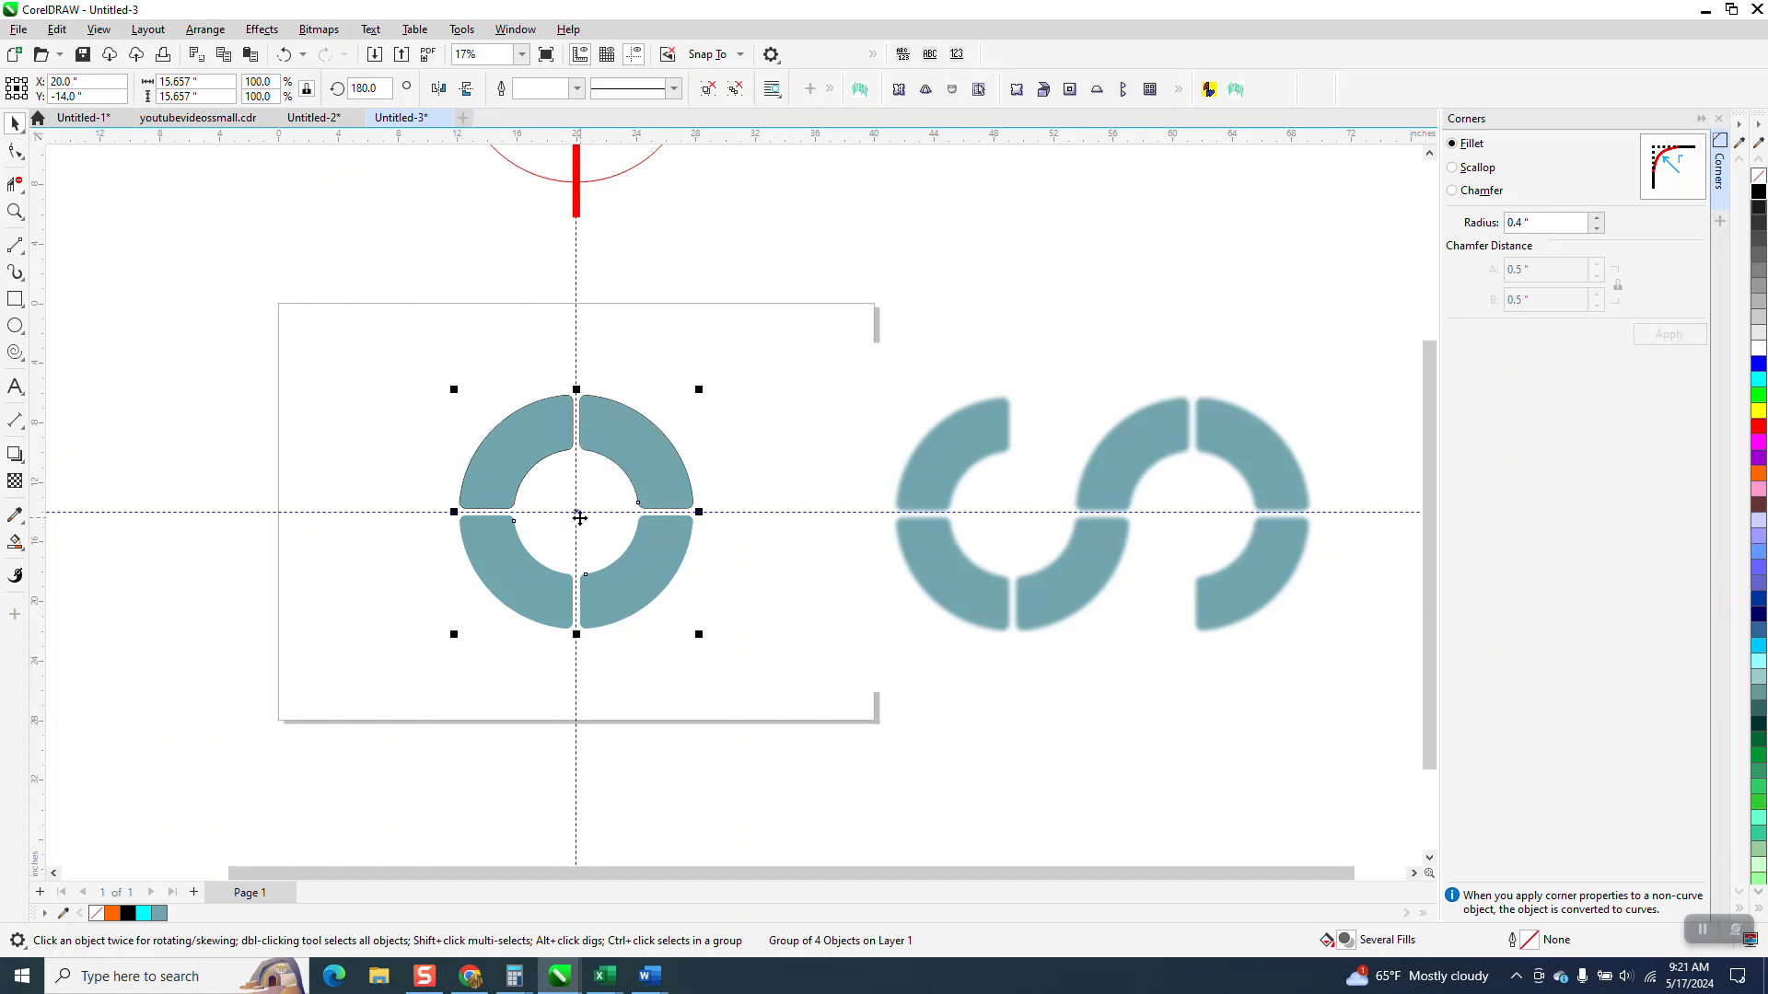
pyautogui.moveTo(580, 515); pyautogui.dragTo(712, 517)
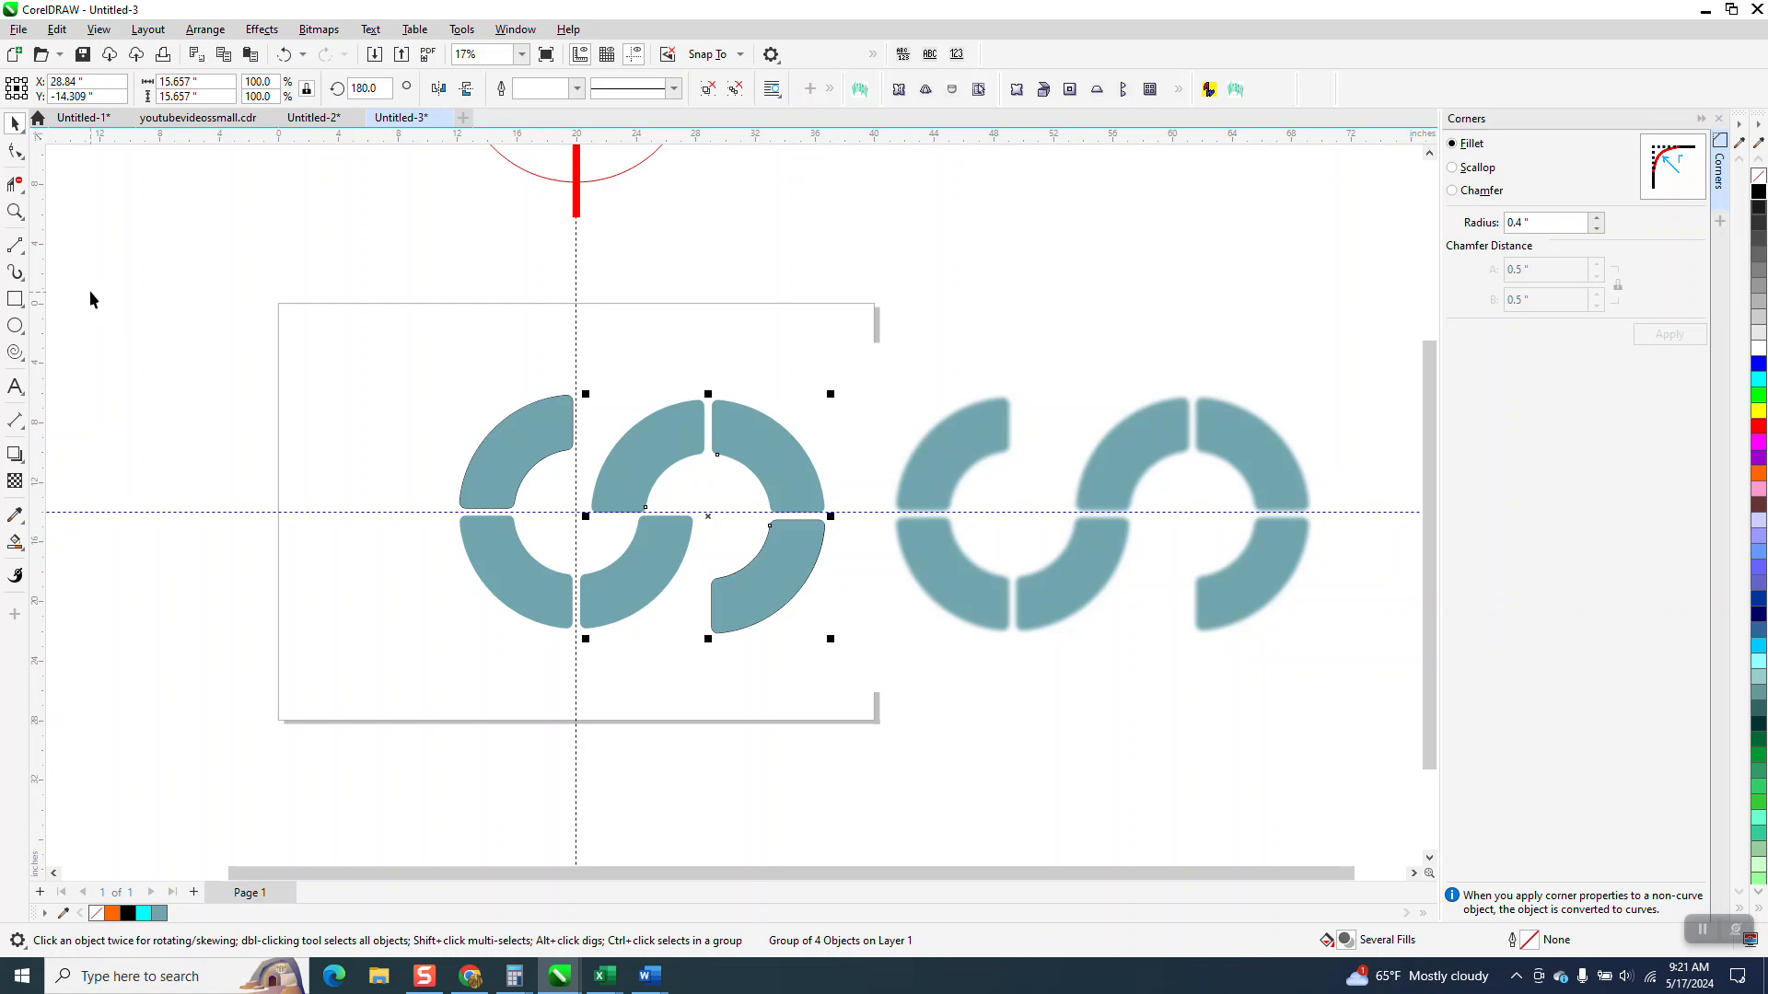
# Step: Deselect everything and set the document's nudge distance to 0.5 in
pyautogui.click(632, 225)
pyautogui.doubleClick(643, 87)
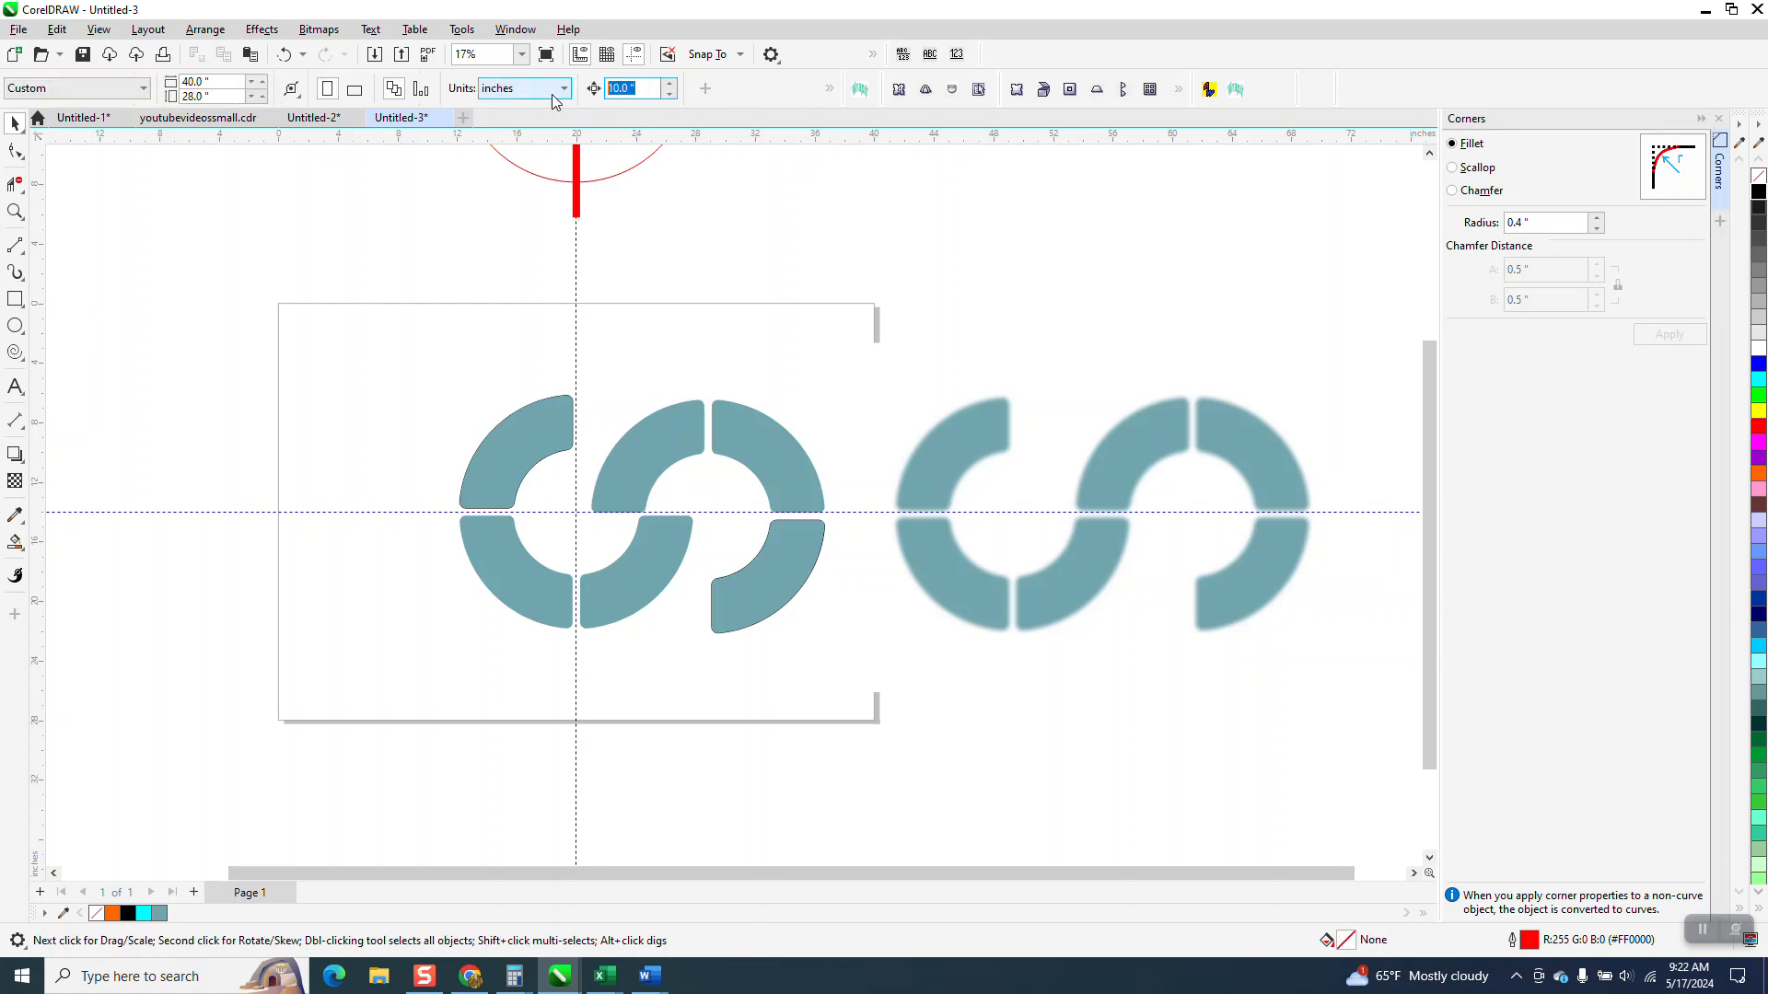
pyautogui.press('BackSpace')
# Step: Snap the right half's overlapping segment flush onto the top of the left half's lower-right segment, and nudge the right half up 0.5 in
pyautogui.click(14, 211)
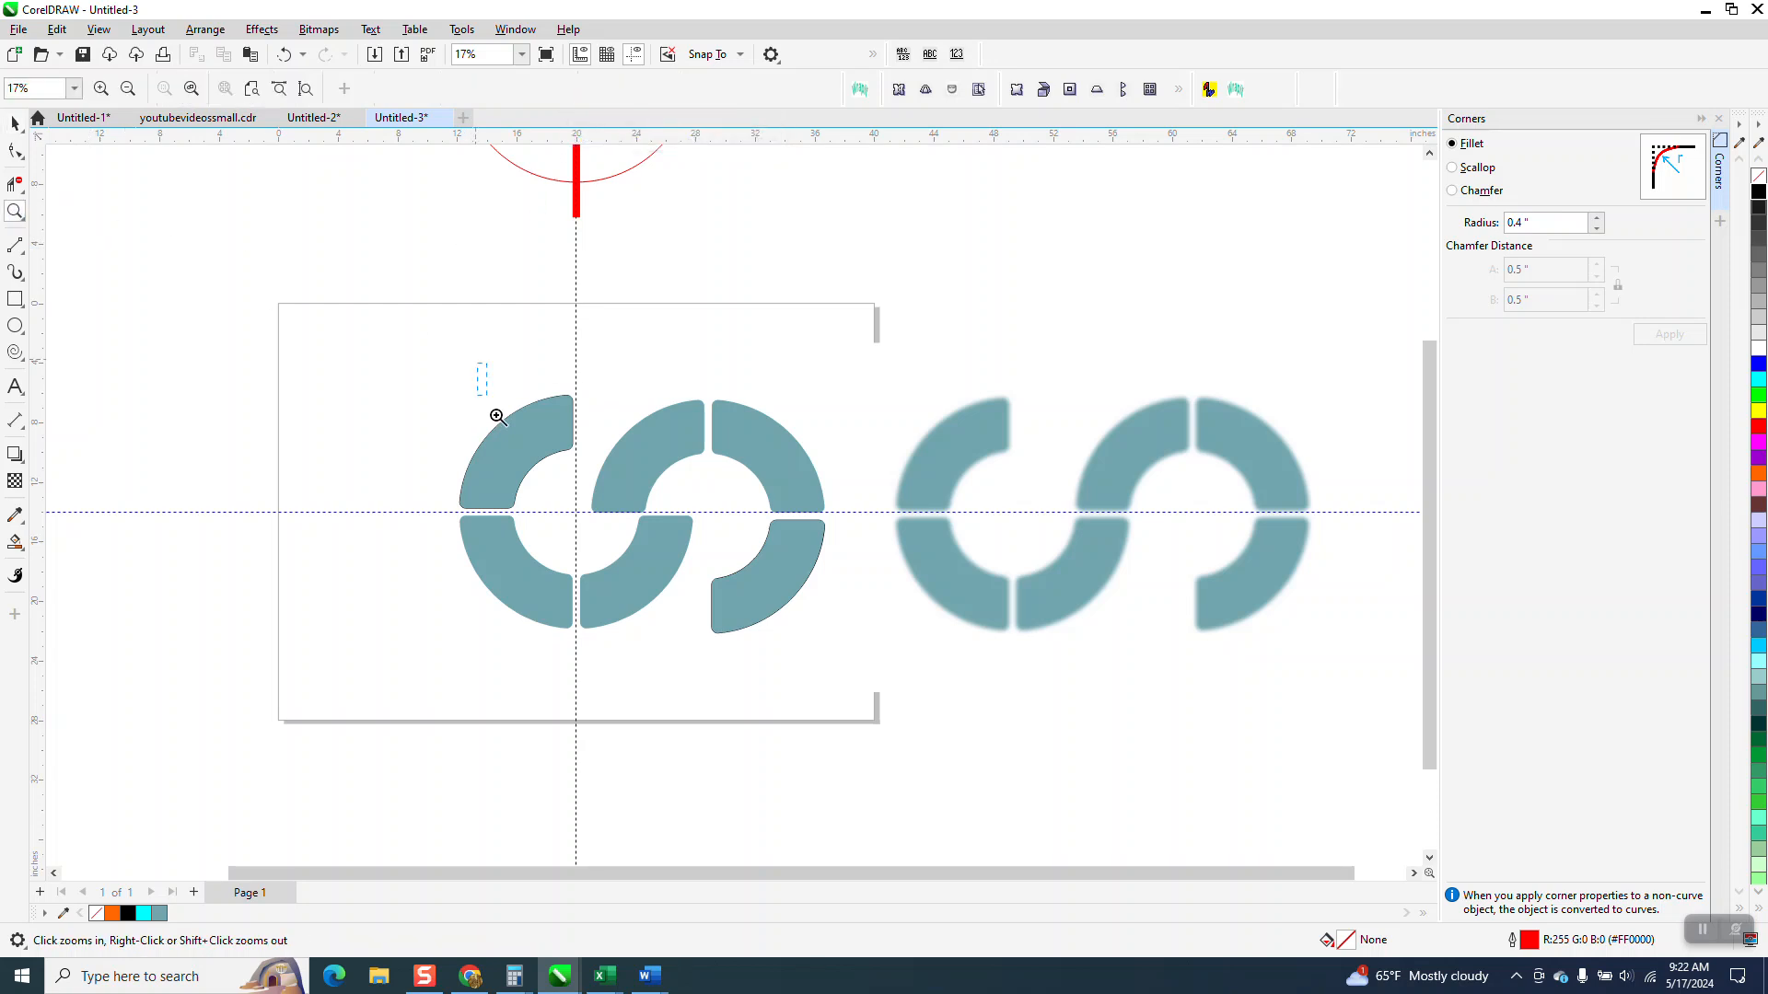
pyautogui.moveTo(481, 383); pyautogui.dragTo(1017, 768)
pyautogui.click(5, 129)
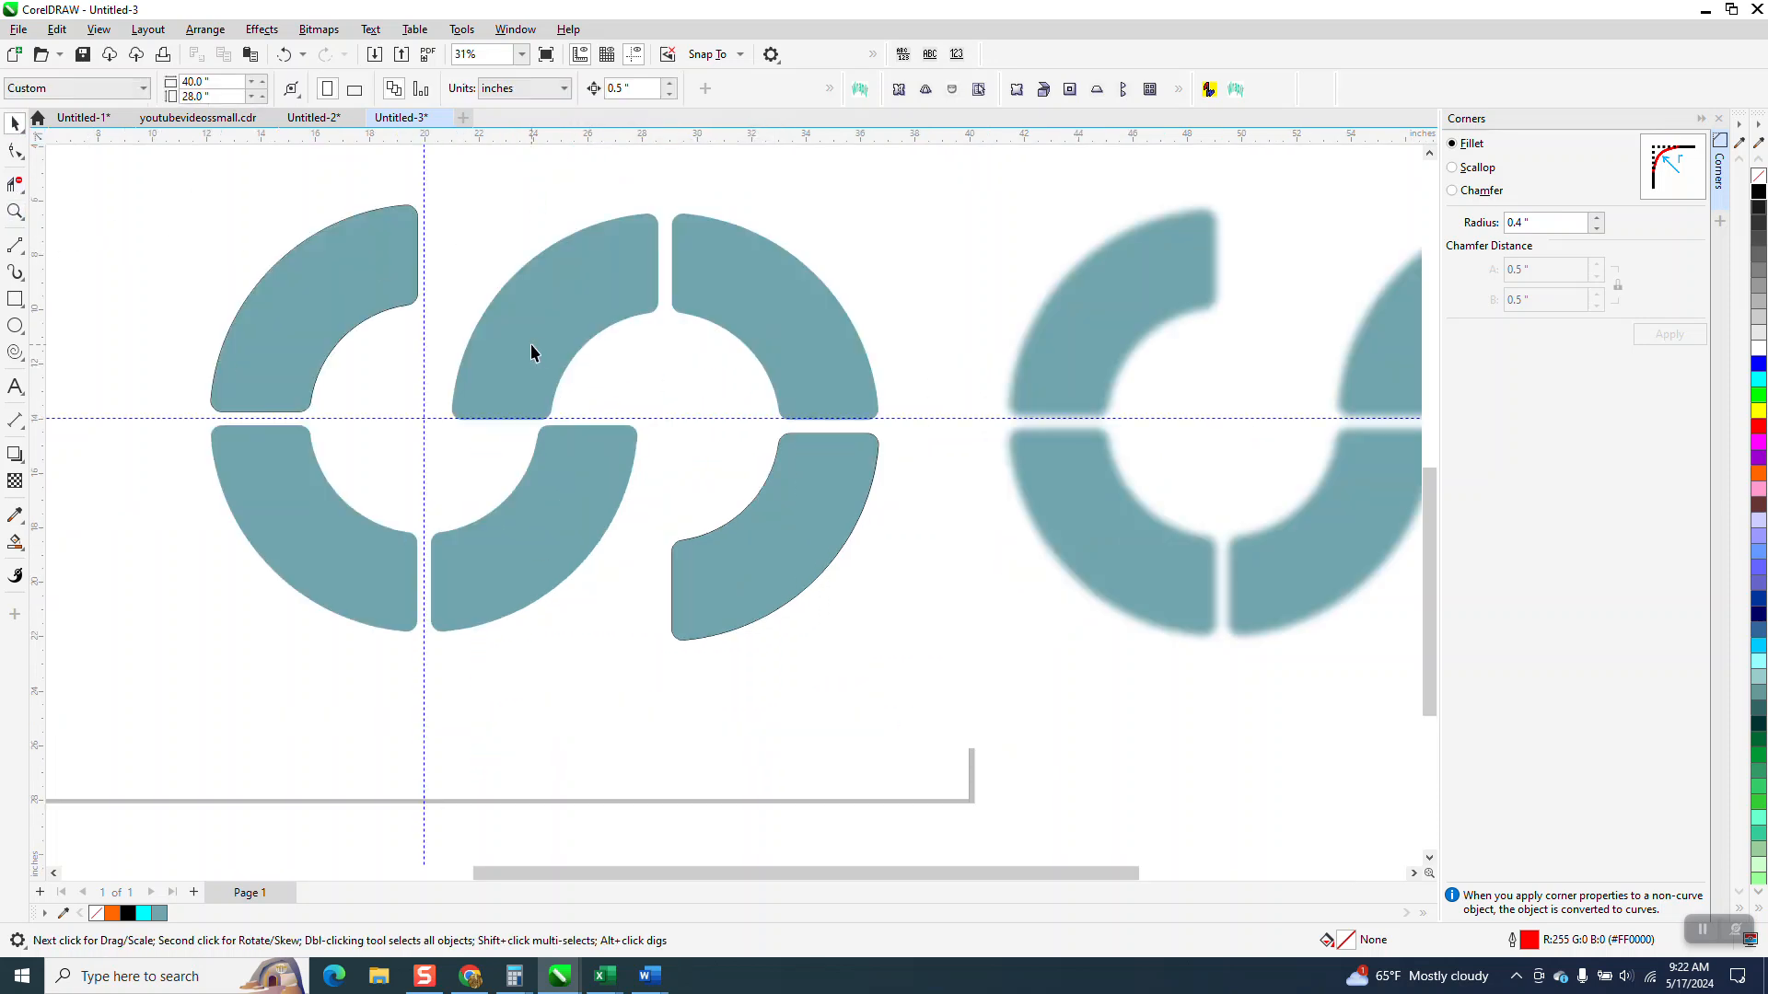
pyautogui.moveTo(531, 349); pyautogui.dragTo(639, 354)
pyautogui.press('z')
pyautogui.moveTo(470, 385); pyautogui.dragTo(737, 551)
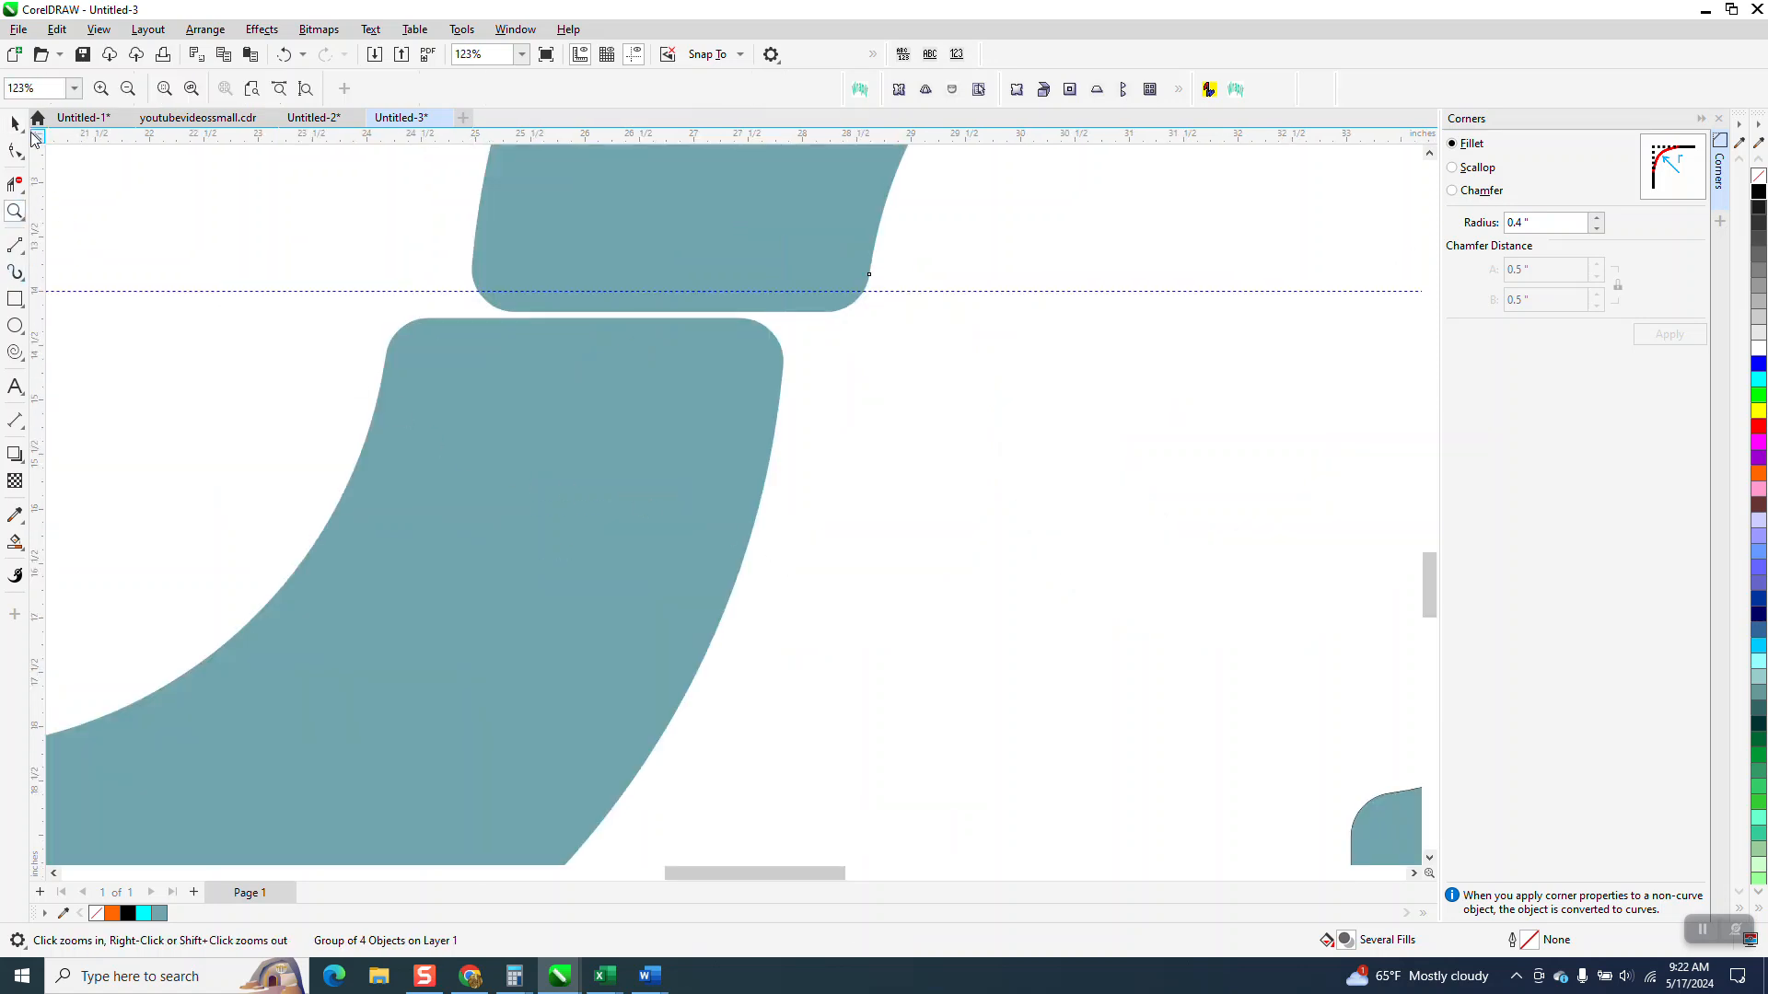
pyautogui.click(15, 123)
pyautogui.moveTo(709, 302); pyautogui.dragTo(617, 319)
pyautogui.scroll(-3, 760, 428)
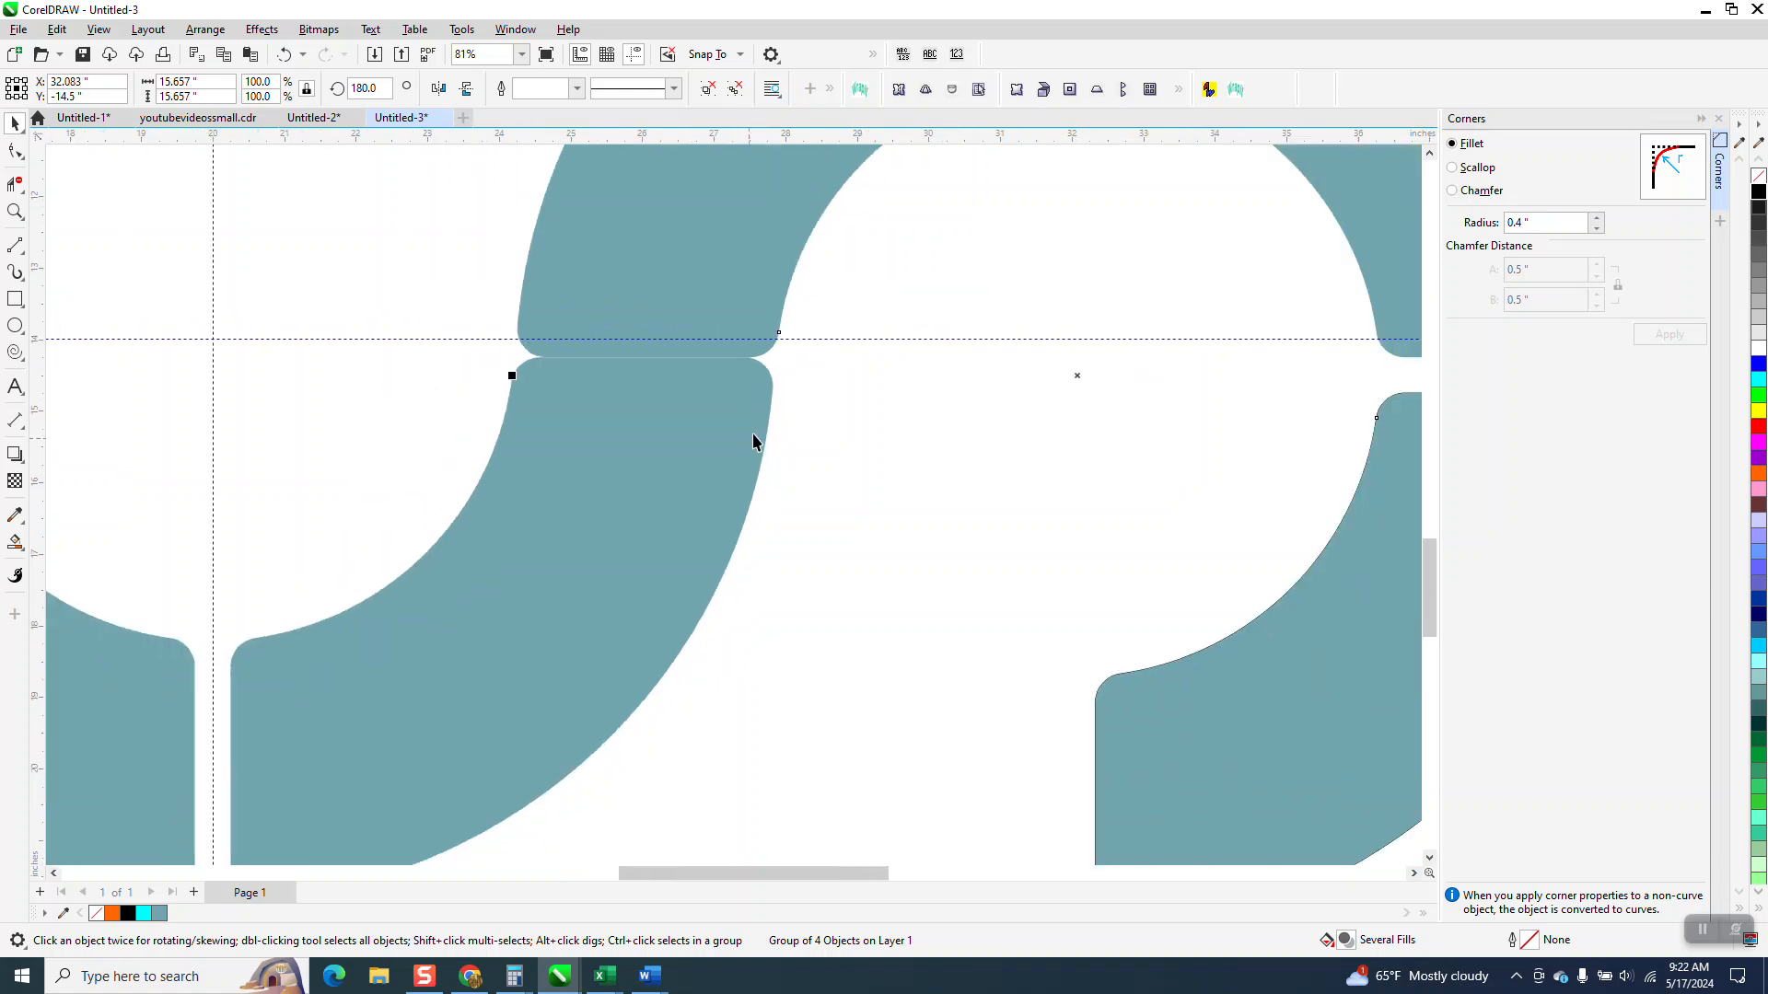
pyautogui.press('Up')
pyautogui.scroll(-2, 831, 500)
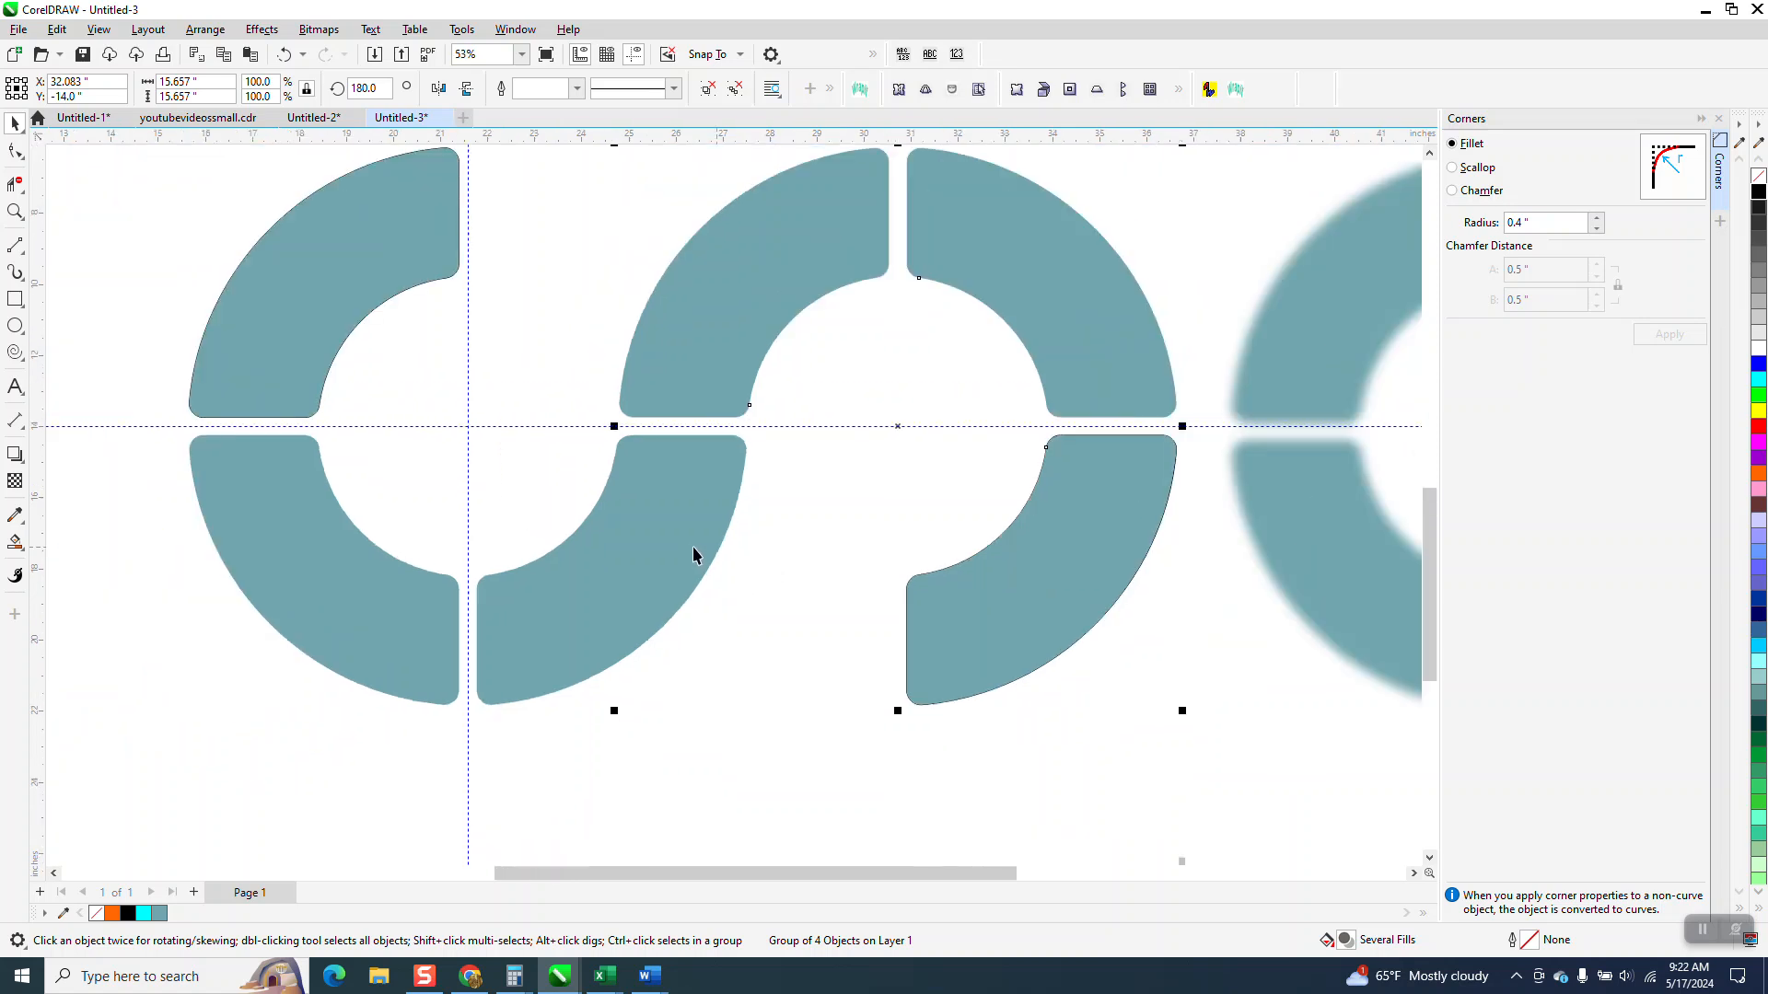
# Step: Group both halves of the S, and reduce the logo to about 52% in the upper right of the page
pyautogui.scroll(-2, 429, 488)
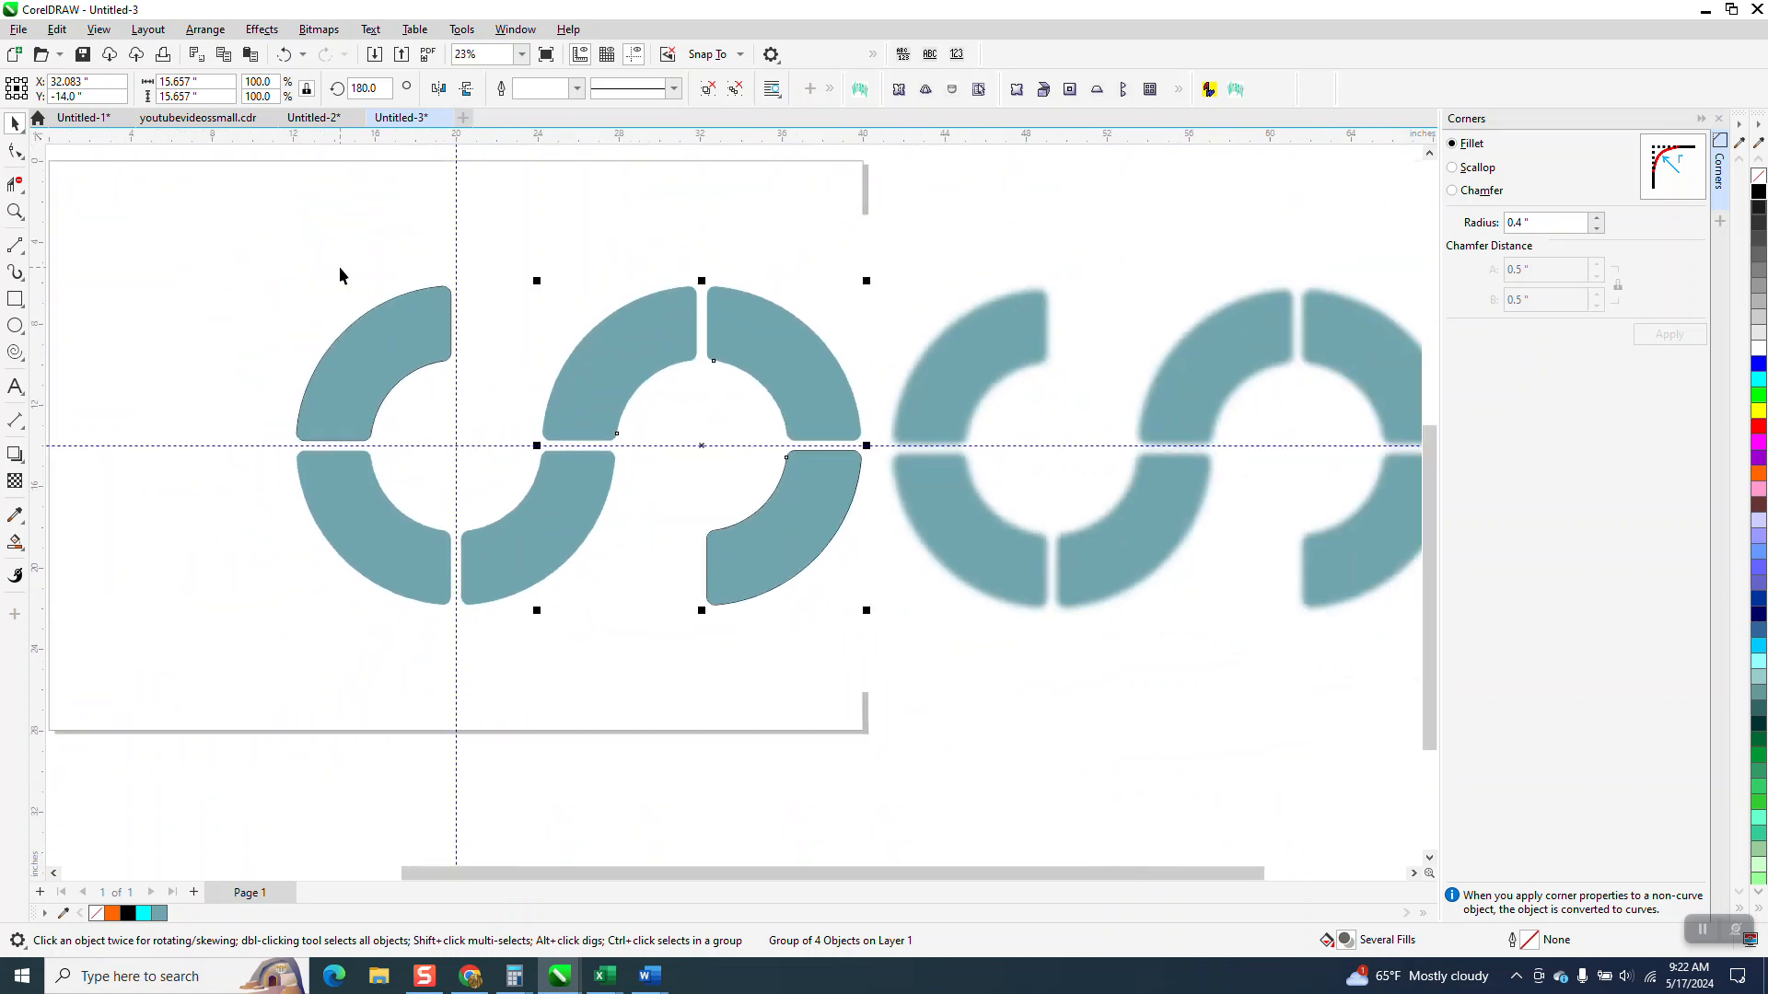
pyautogui.moveTo(212, 173); pyautogui.dragTo(524, 494)
pyautogui.moveTo(869, 631); pyautogui.dragTo(871, 633)
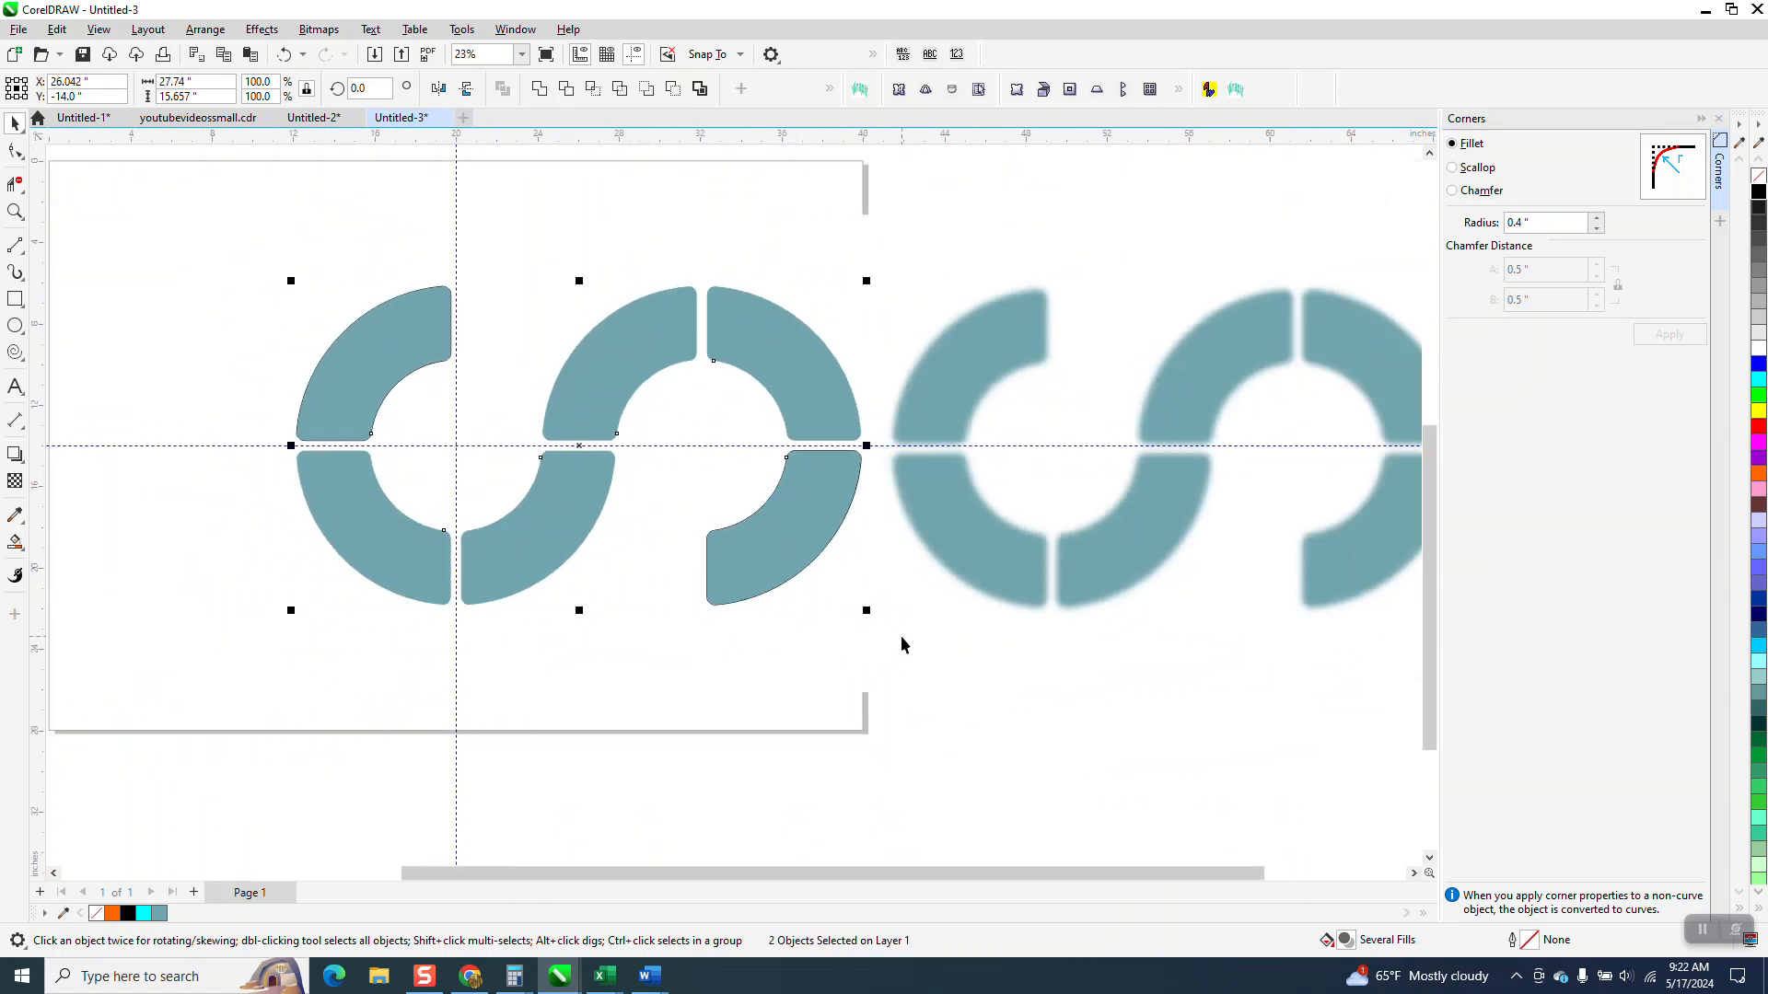
pyautogui.hotkey('ctrl', 'g')
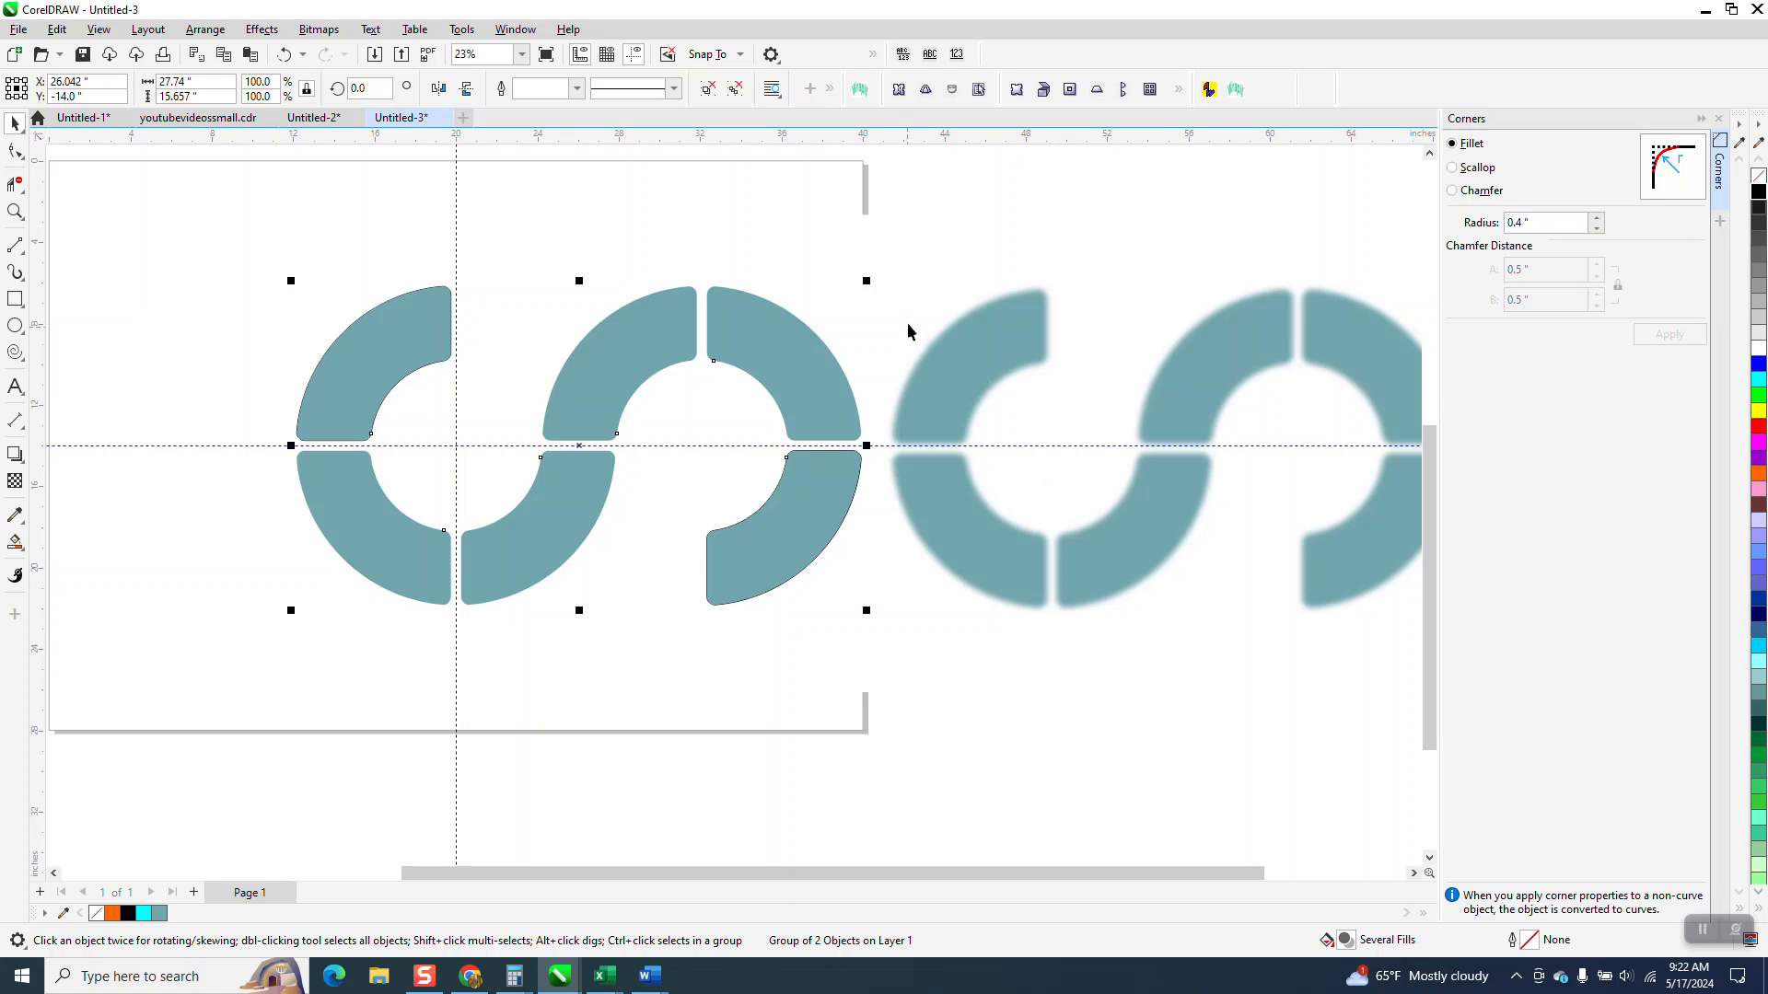
pyautogui.moveTo(867, 282); pyautogui.dragTo(597, 433)
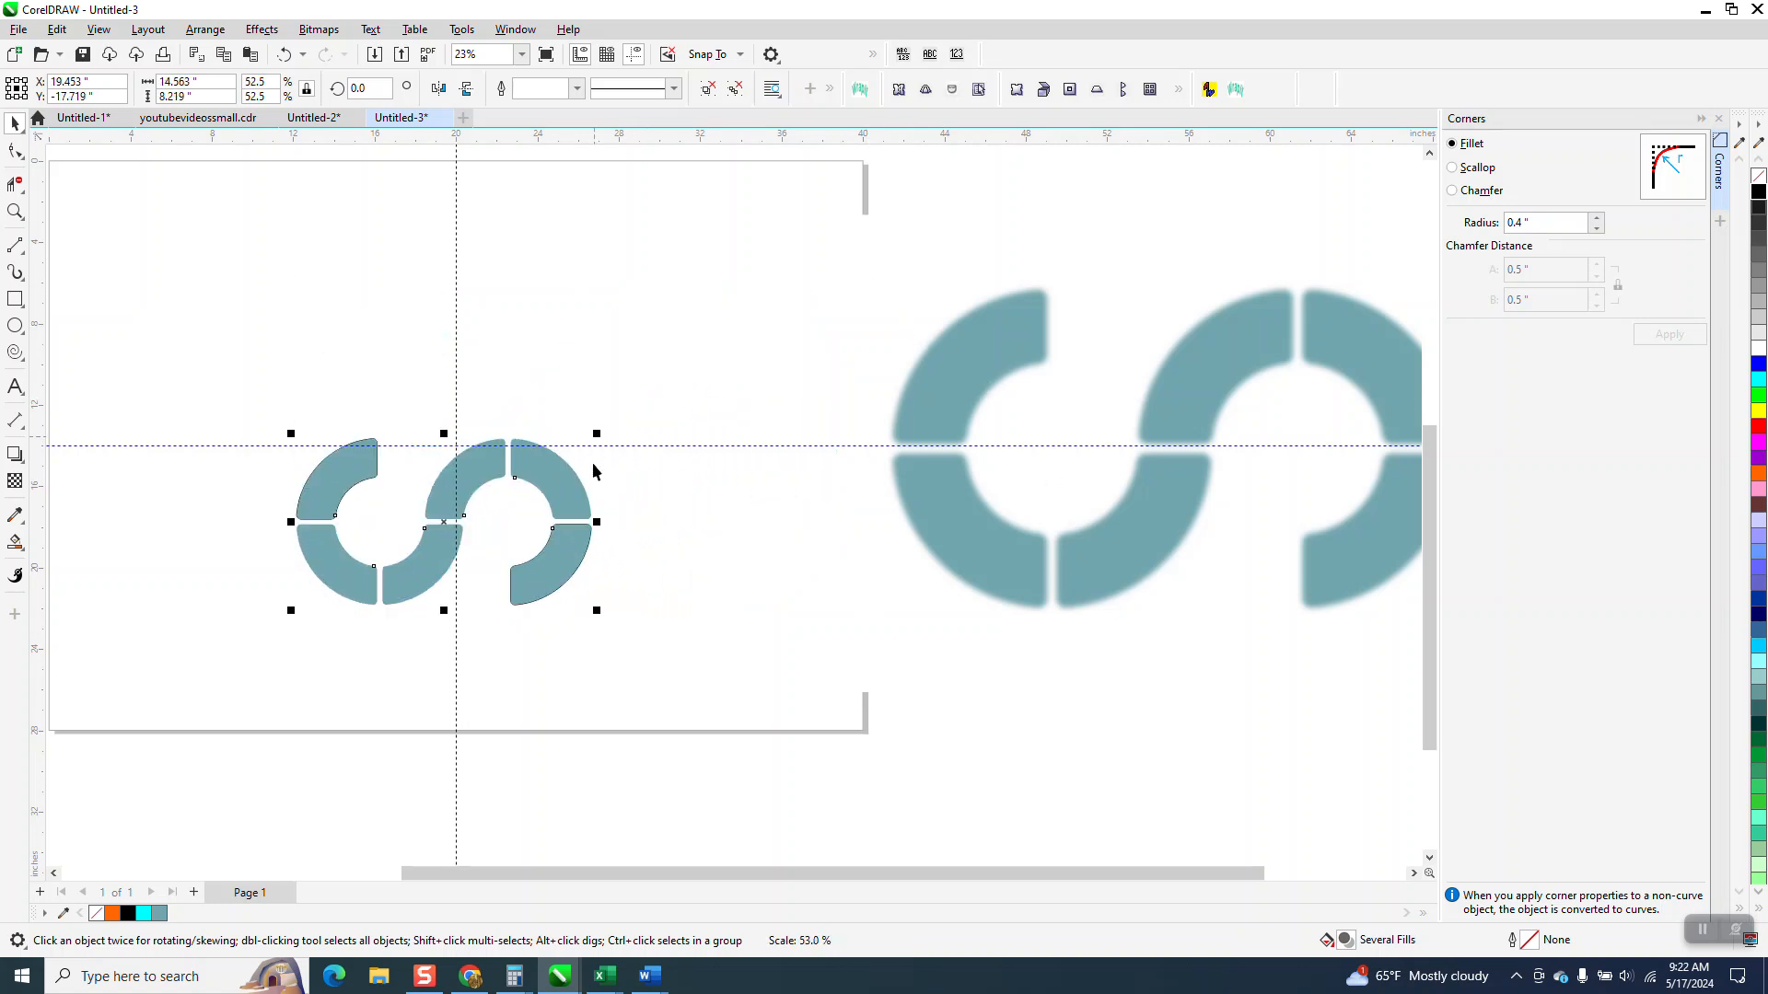
pyautogui.moveTo(447, 523); pyautogui.dragTo(669, 332)
# Step: Close the Corners docker, and shrink the reference bitmap to about 18.4 in wide beside the redrawn logo
pyautogui.moveTo(1250, 383); pyautogui.dragTo(1244, 302)
pyautogui.click(1719, 120)
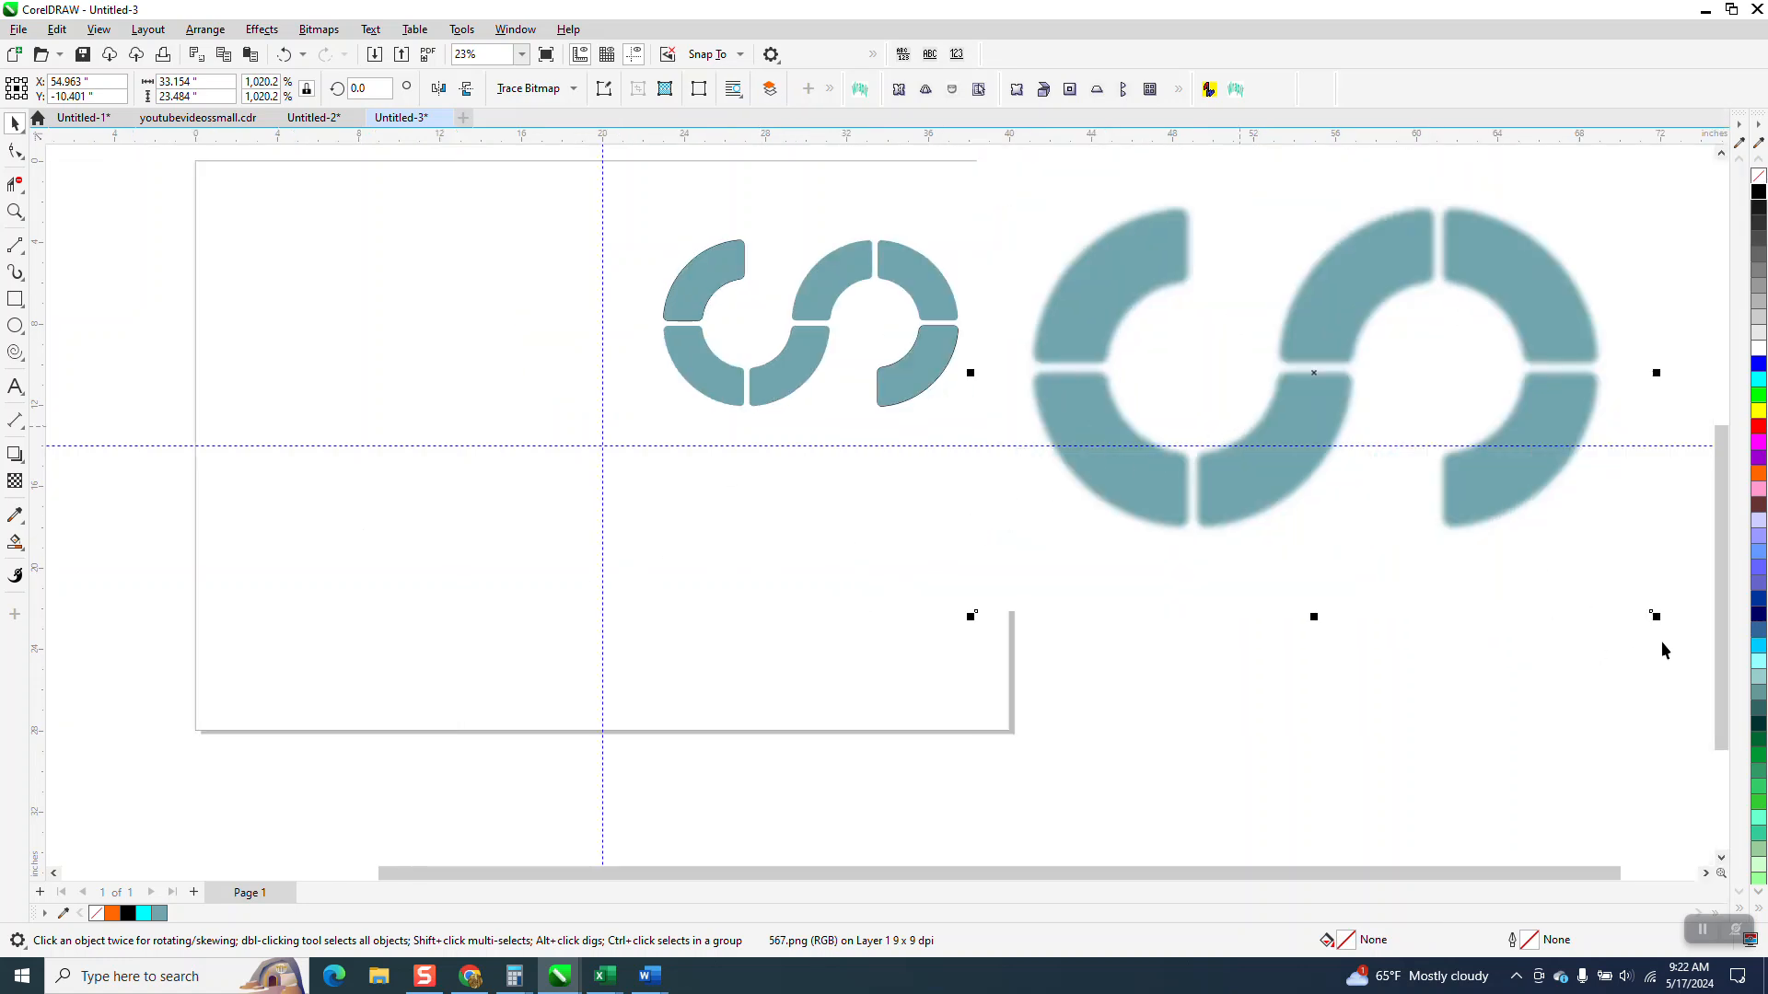
pyautogui.moveTo(1657, 622); pyautogui.dragTo(1353, 402)
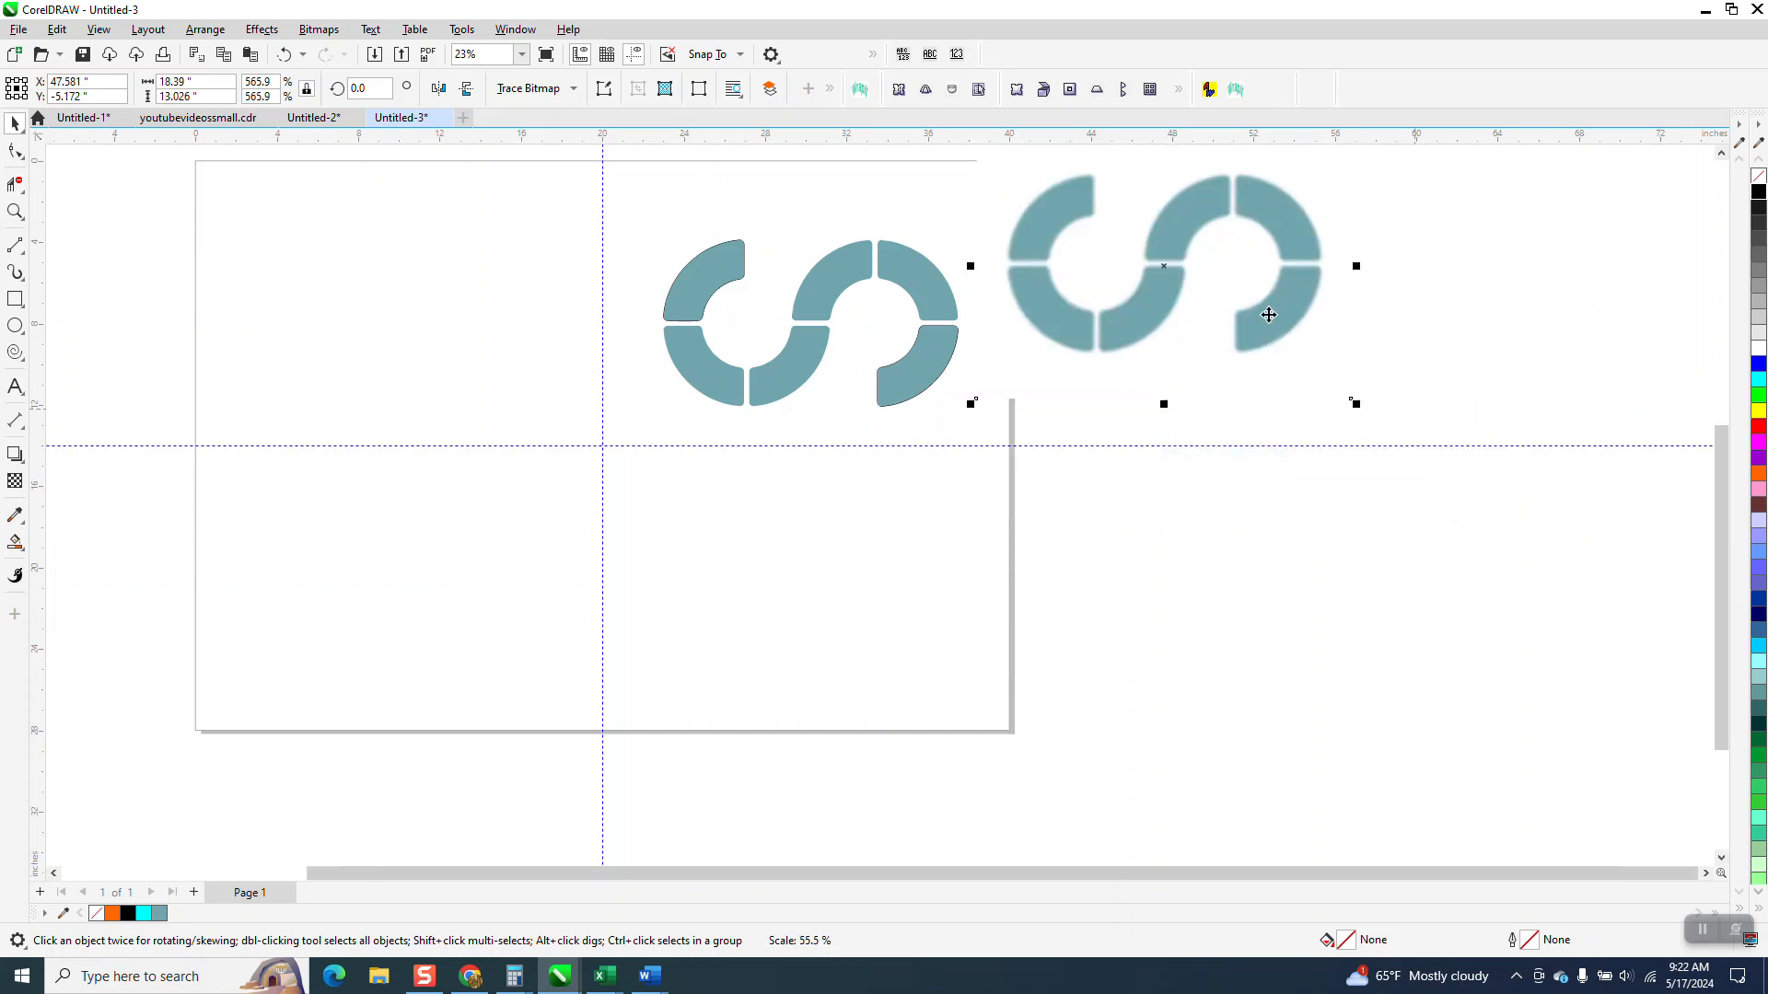
pyautogui.moveTo(1191, 277); pyautogui.dragTo(1206, 324)
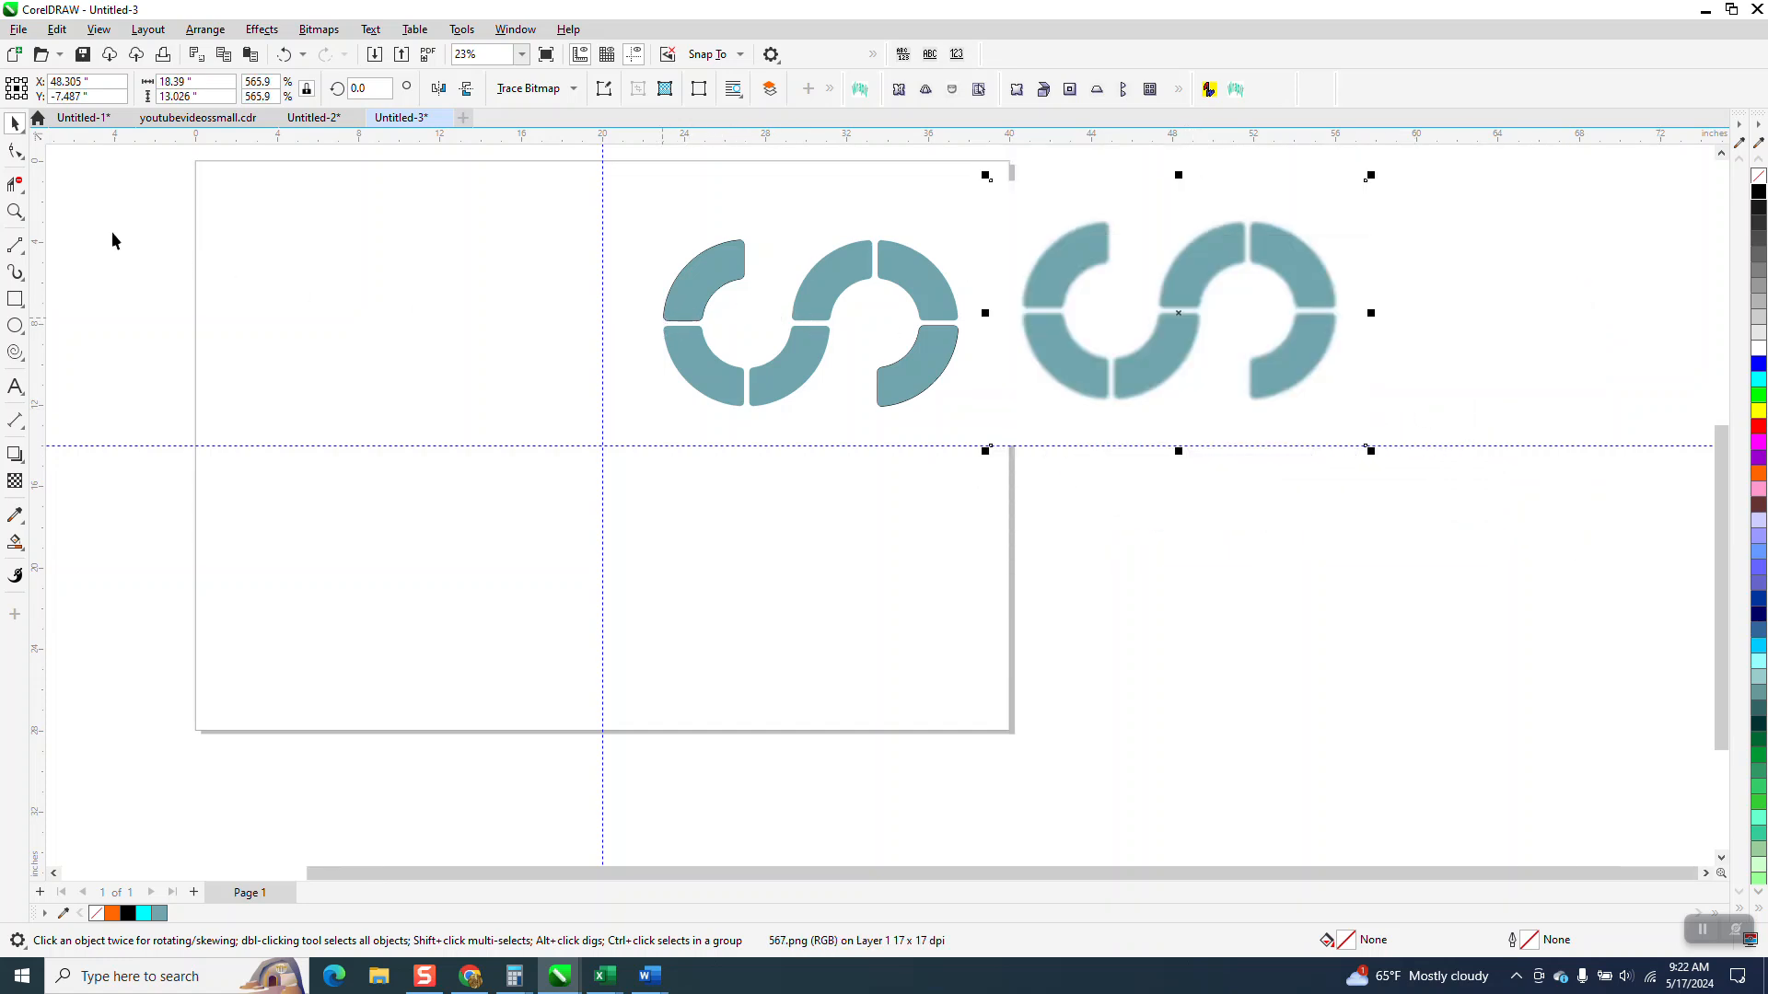
# Step: Remove the outline from the whole grouped logo
pyautogui.click(15, 212)
pyautogui.moveTo(679, 229); pyautogui.dragTo(958, 409)
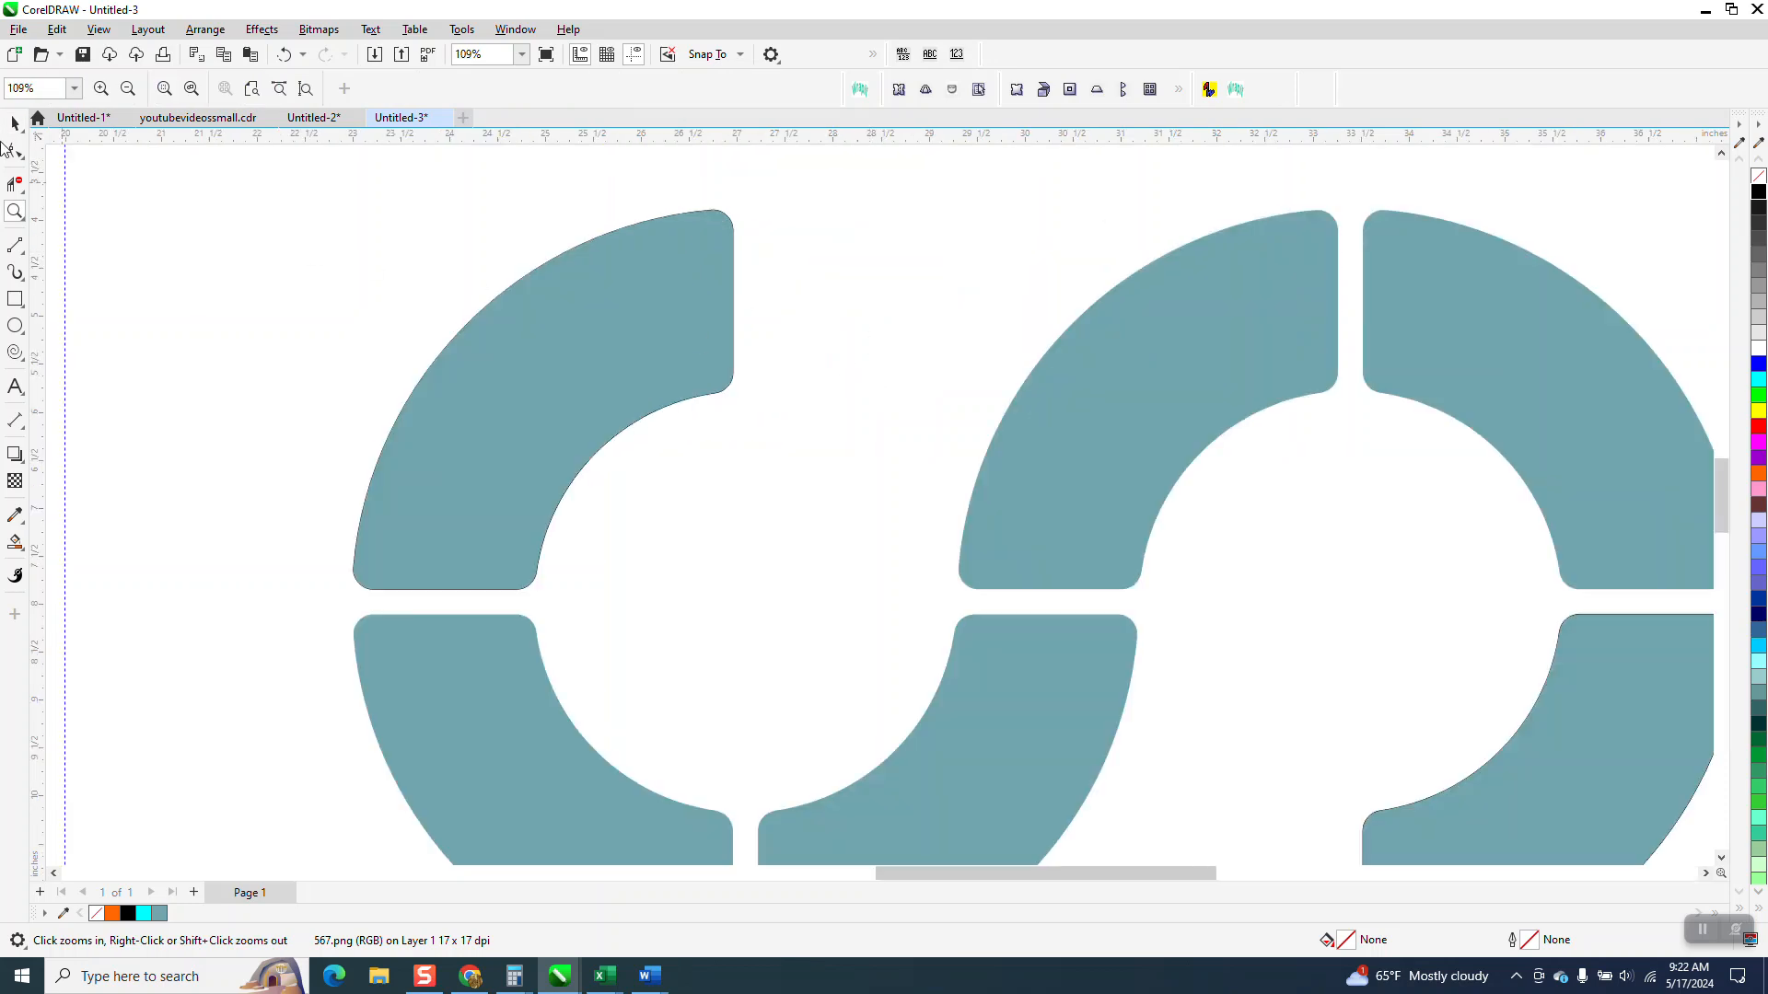
pyautogui.click(15, 123)
pyautogui.moveTo(373, 193); pyautogui.dragTo(1049, 617)
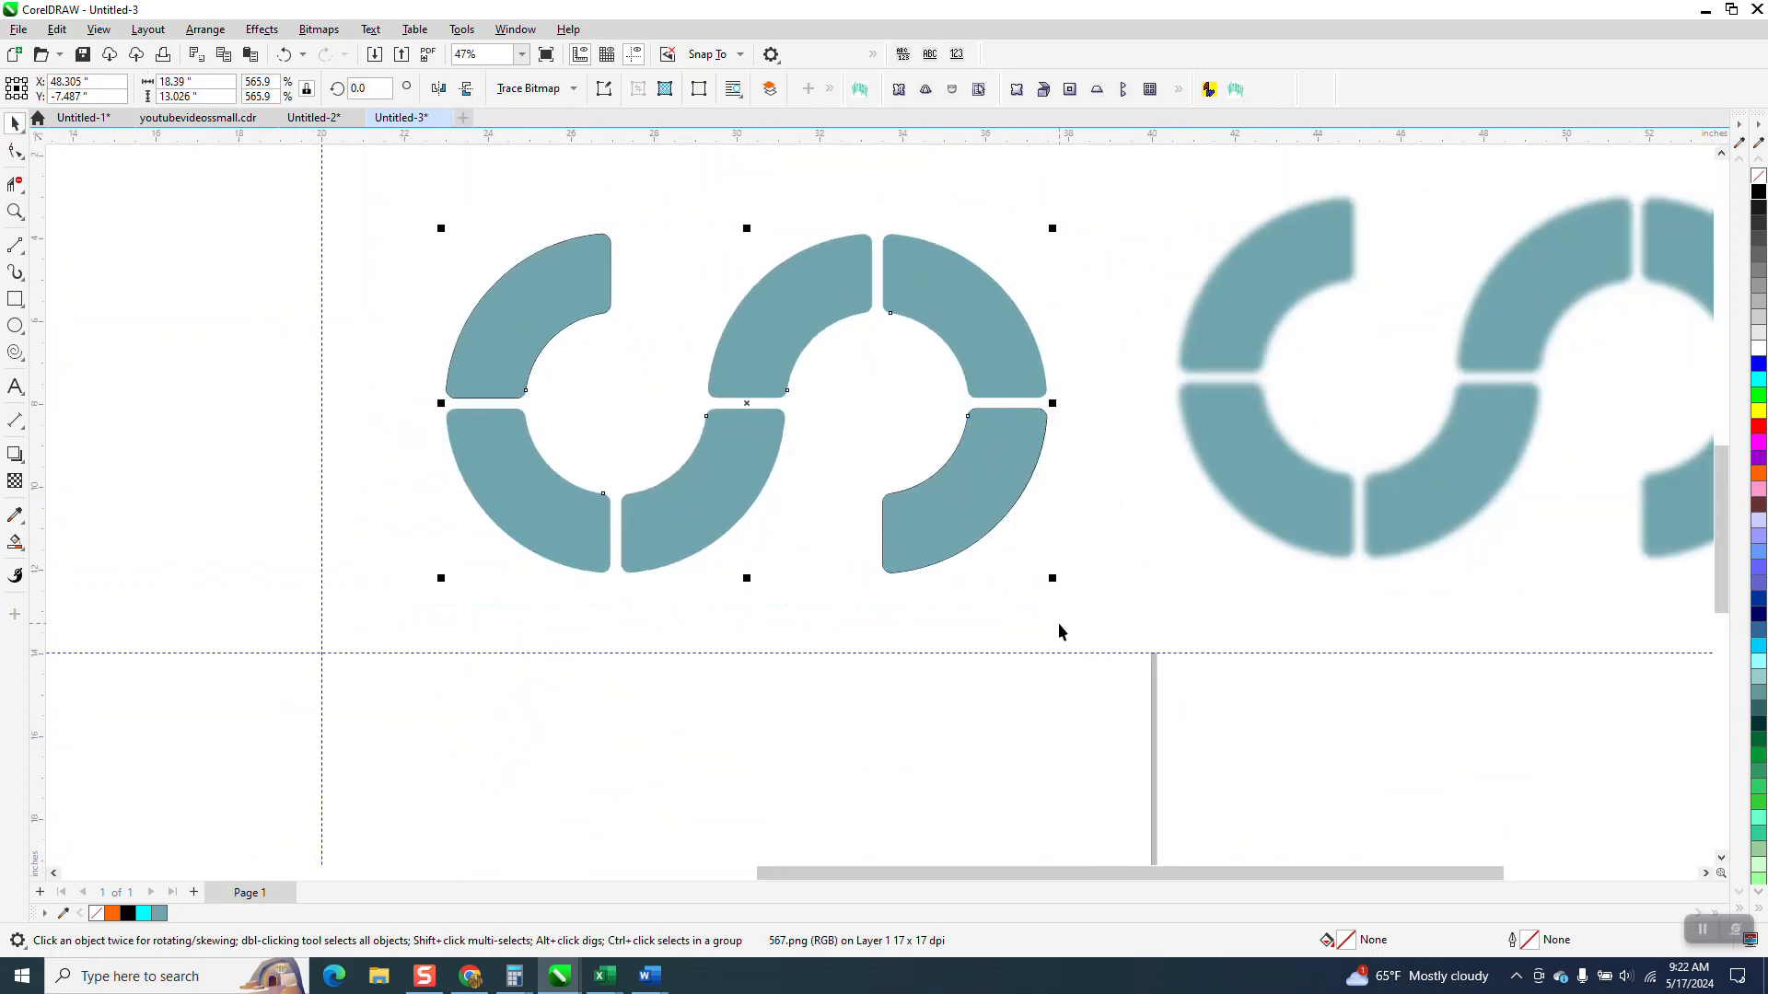
pyautogui.rightClick(1758, 181)
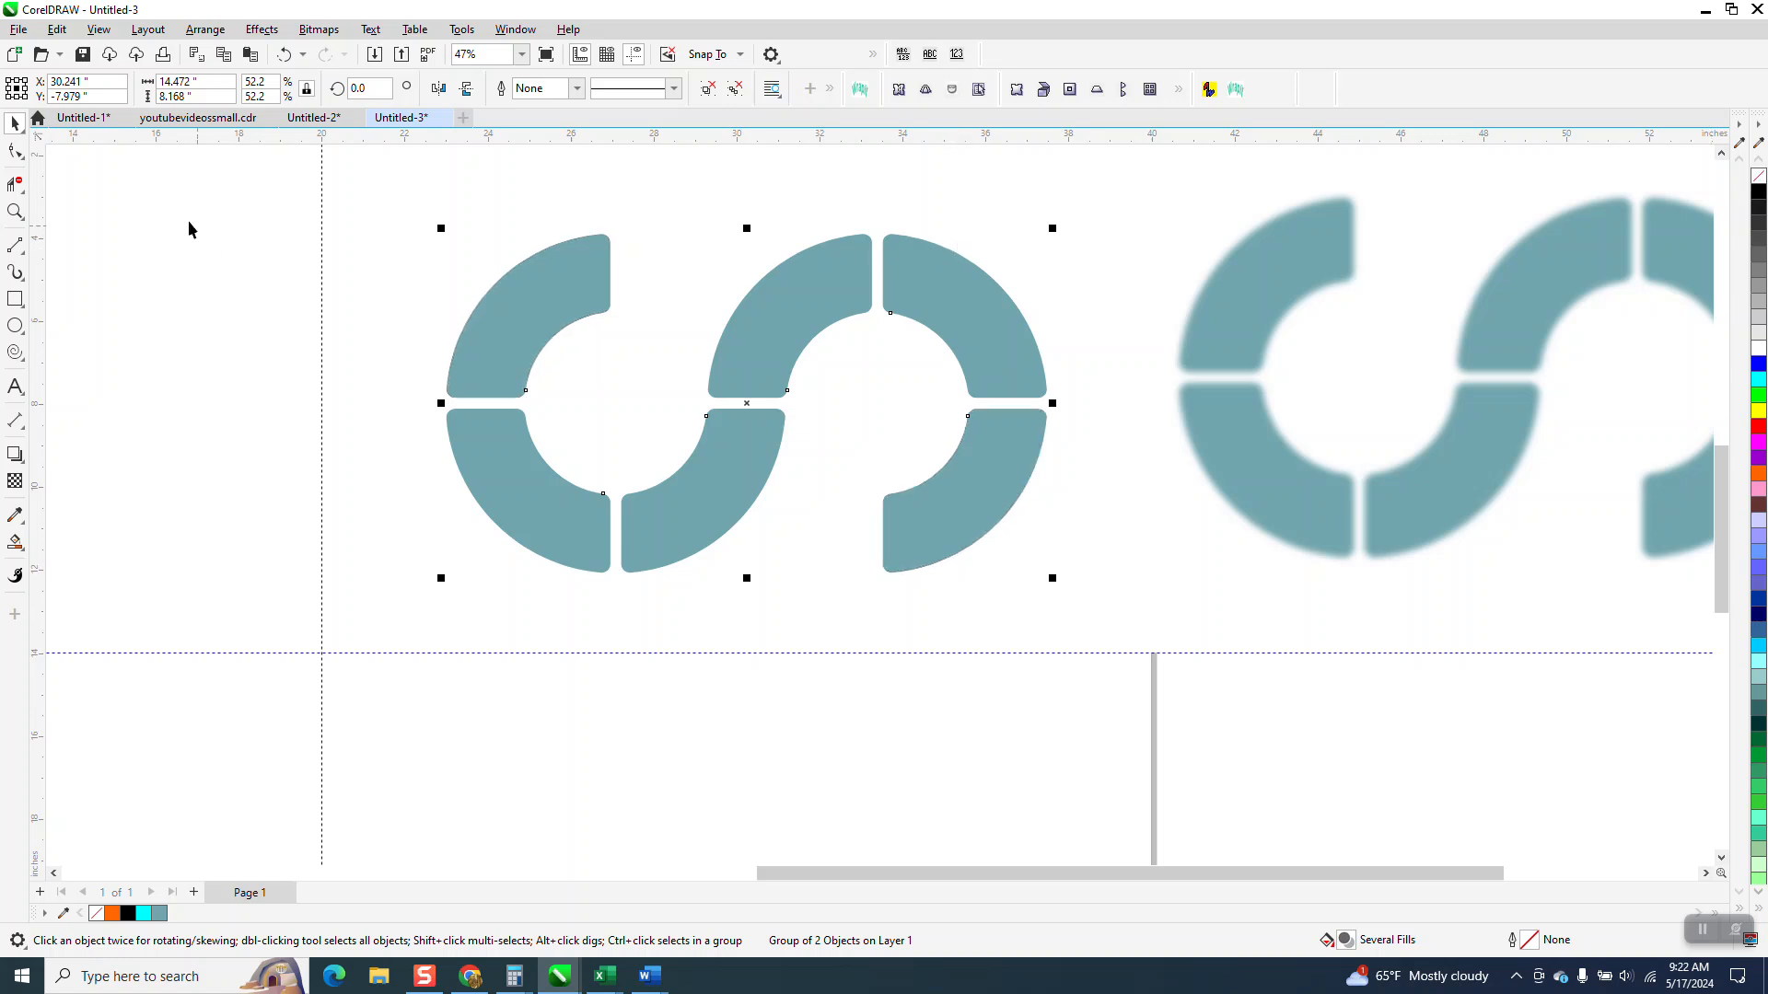
# Step: Check the upper-left segment's edges up close and fill the whole logo with blue
pyautogui.click(15, 212)
pyautogui.moveTo(501, 245); pyautogui.dragTo(677, 360)
pyautogui.scroll(-3, 675, 358)
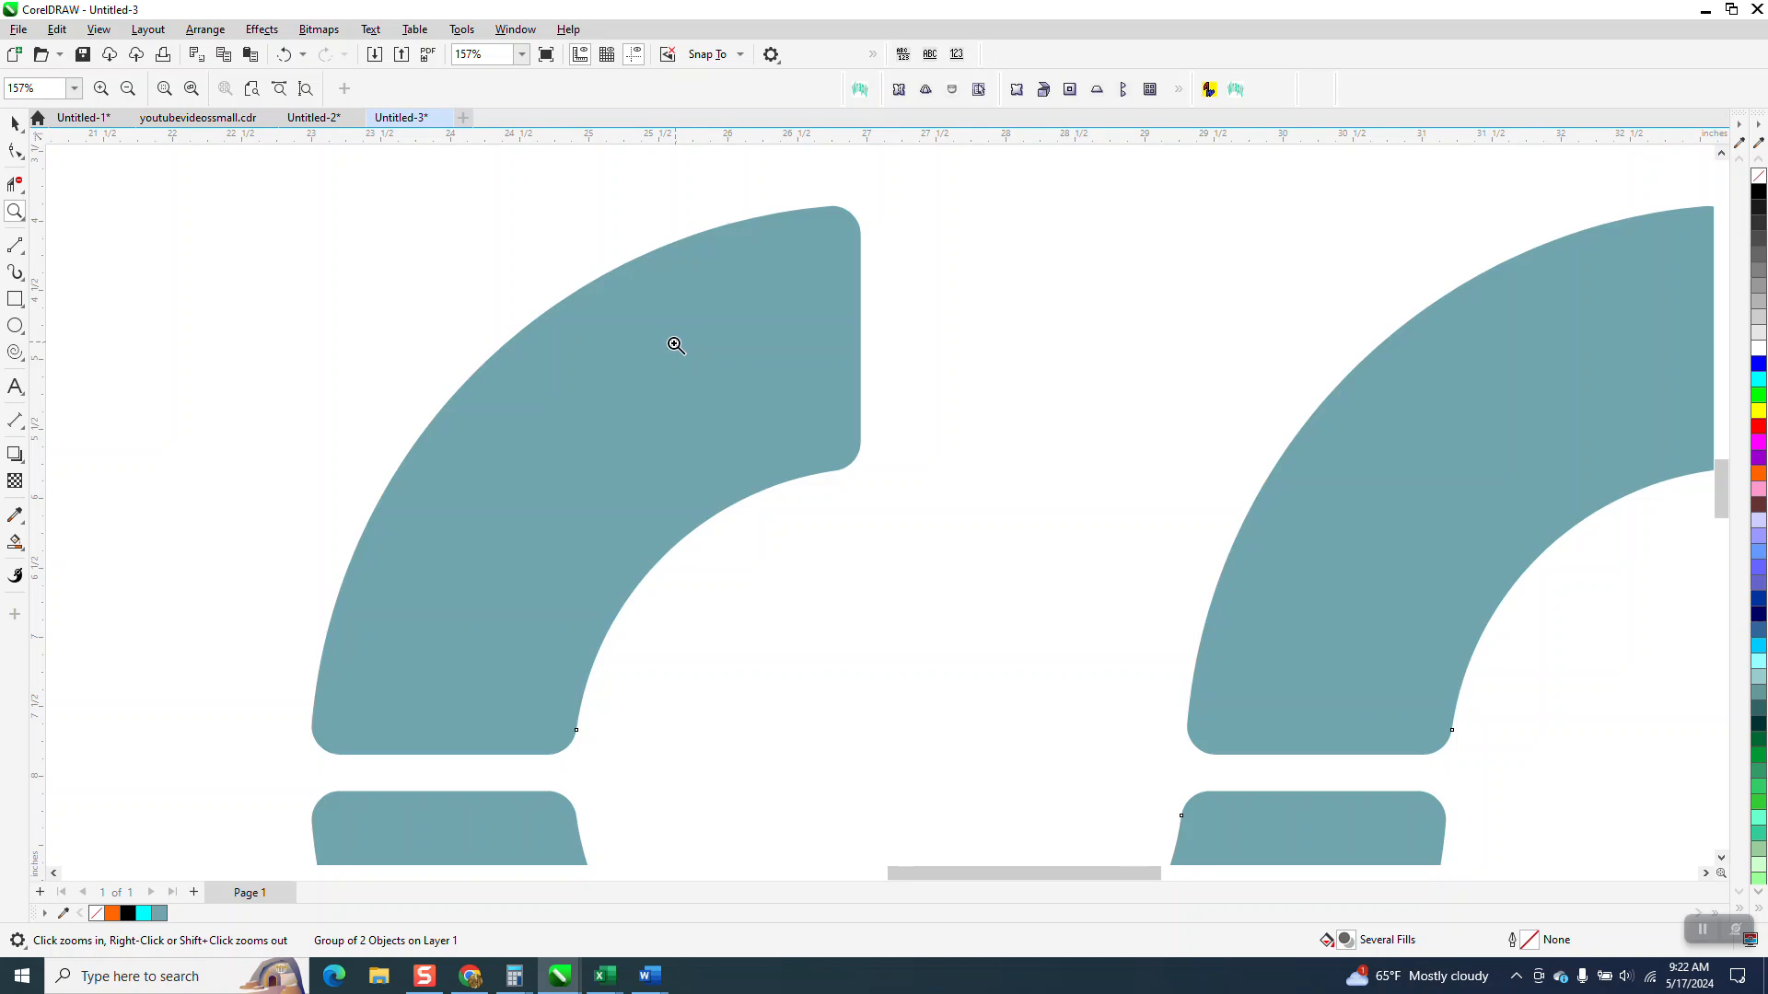
pyautogui.click(15, 123)
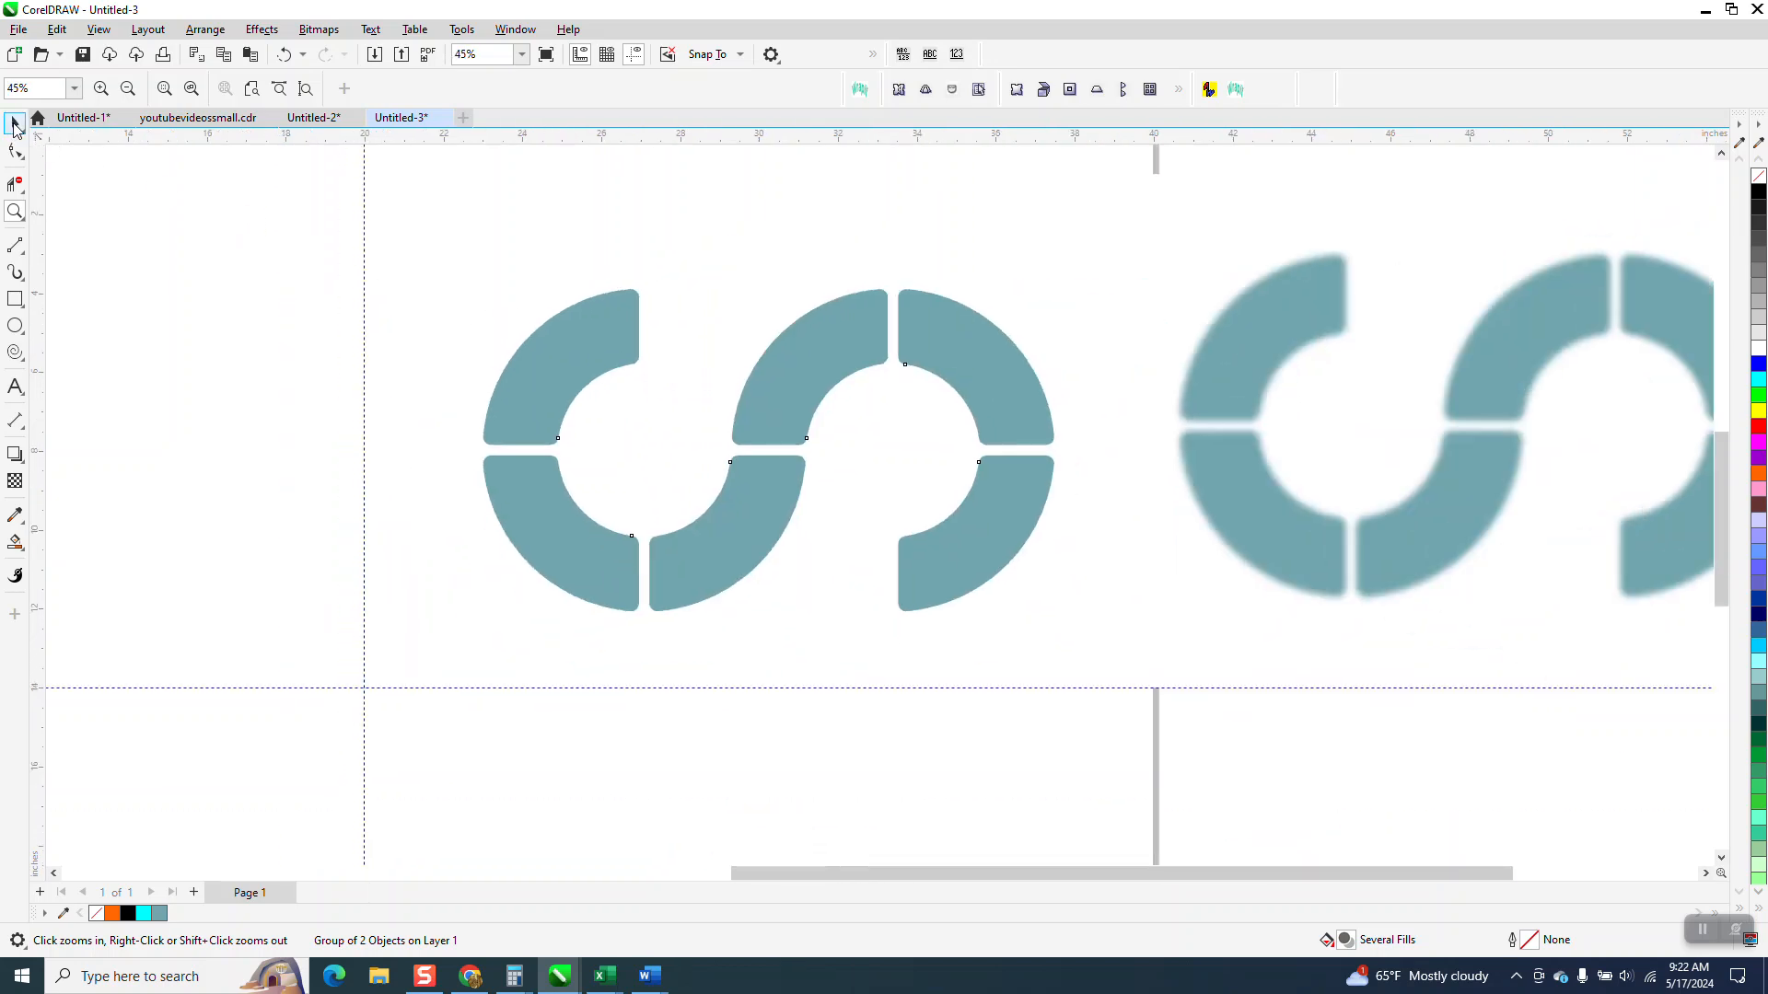
pyautogui.click(517, 231)
pyautogui.moveTo(1090, 695); pyautogui.dragTo(1090, 694)
pyautogui.click(1758, 364)
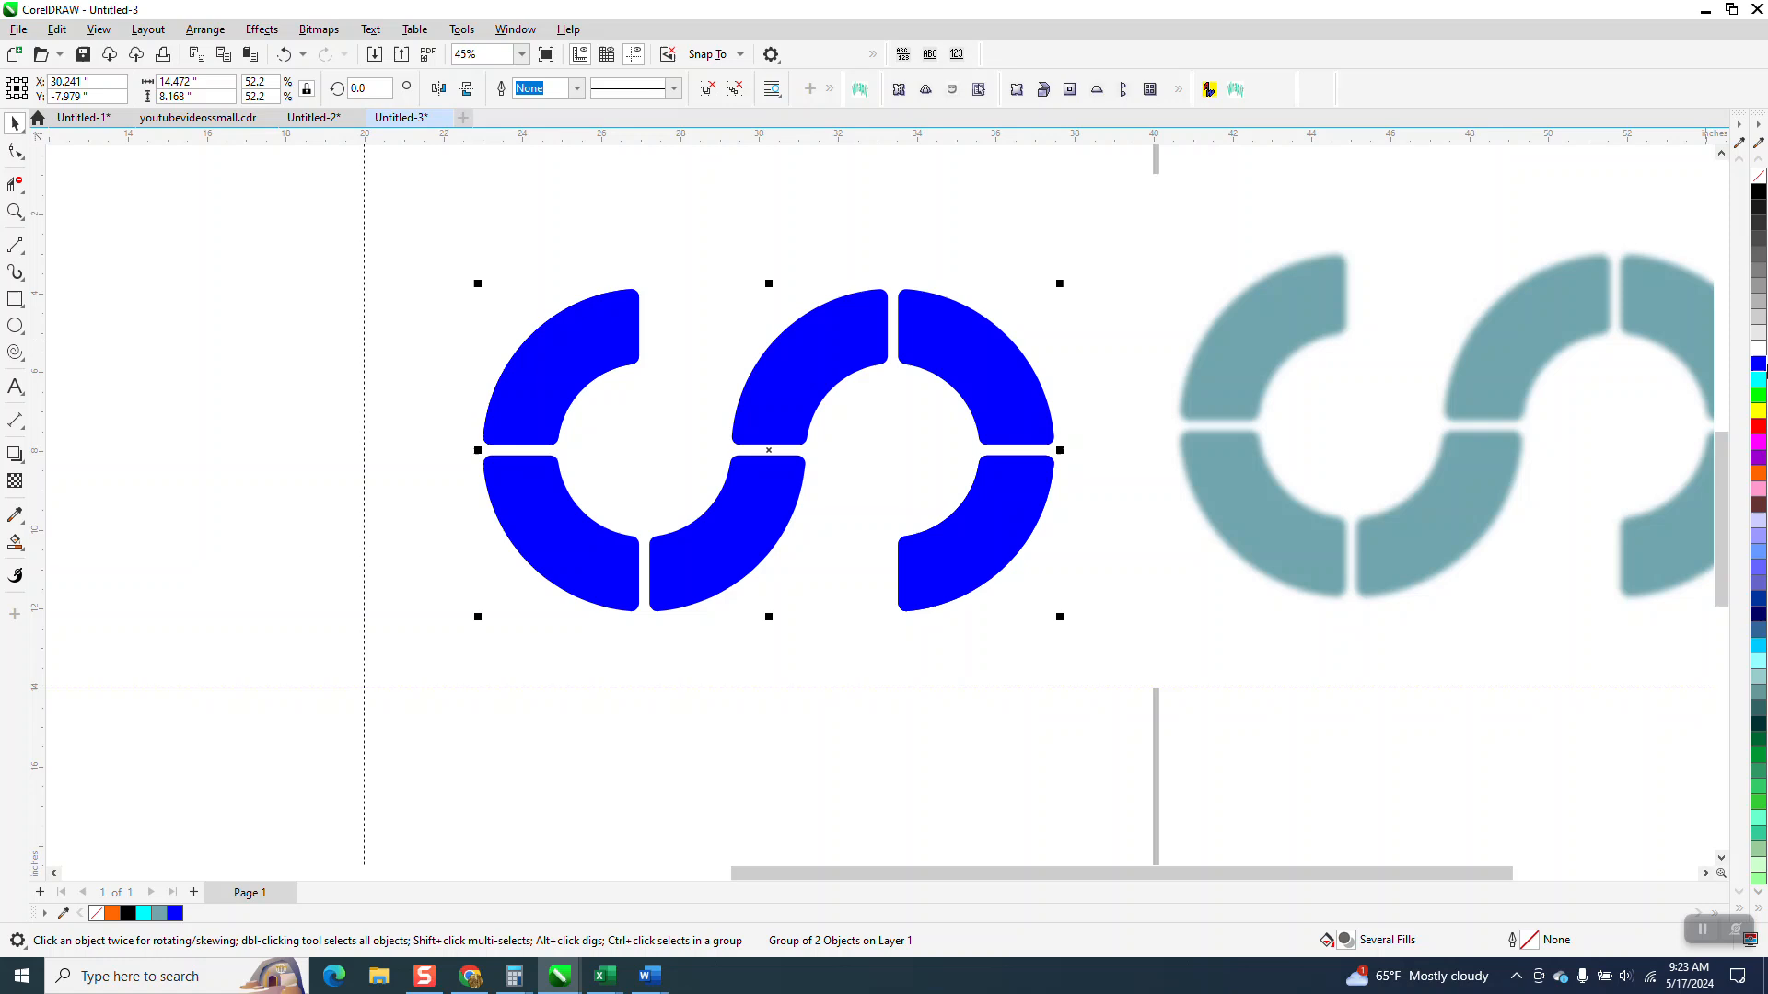